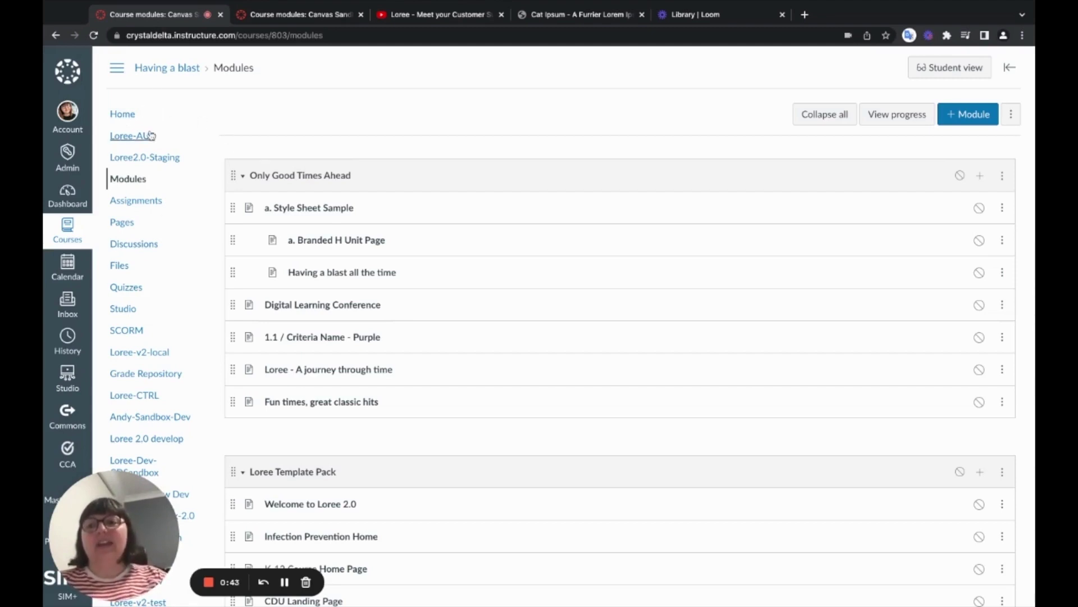
Step: Open Loree-AUS and compare its Only Good Times Ahead module list with Canvas's Modules
click(134, 143)
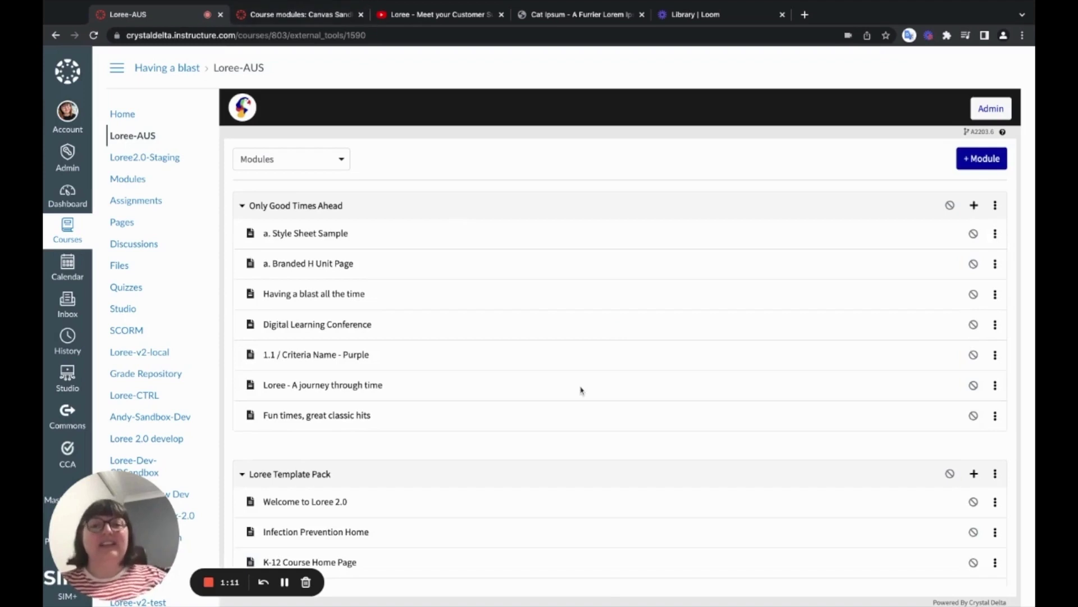
scroll(581, 390, down, 20)
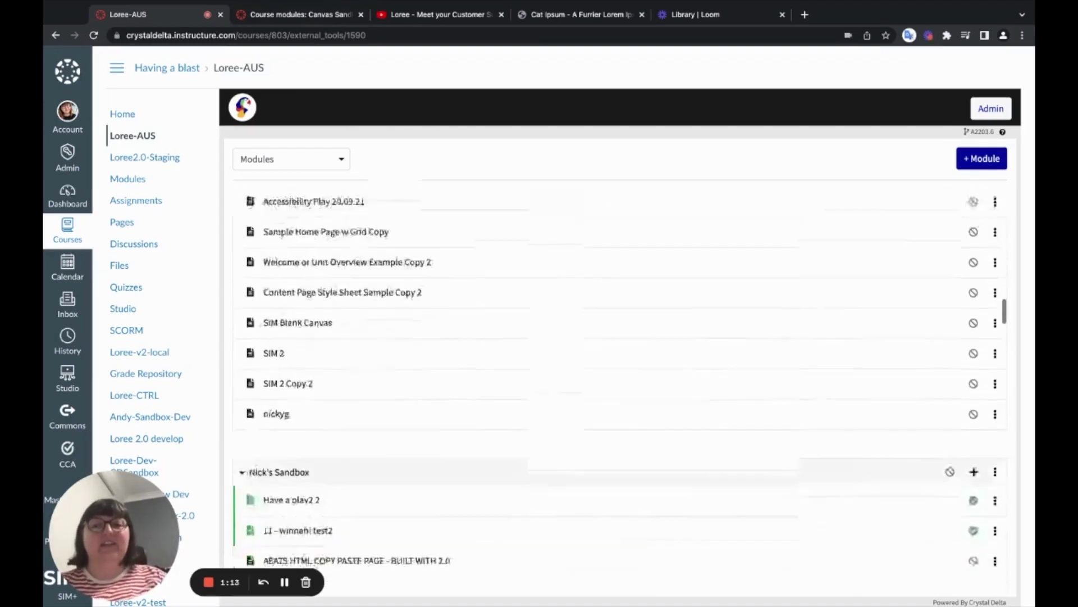
scroll(250, 424, up, 20)
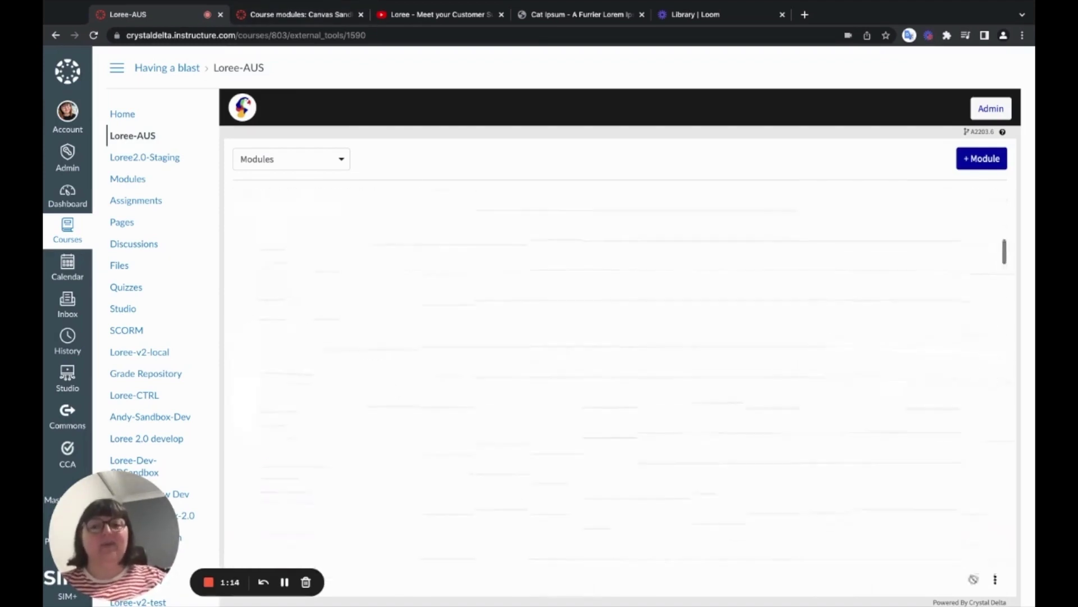
click(324, 15)
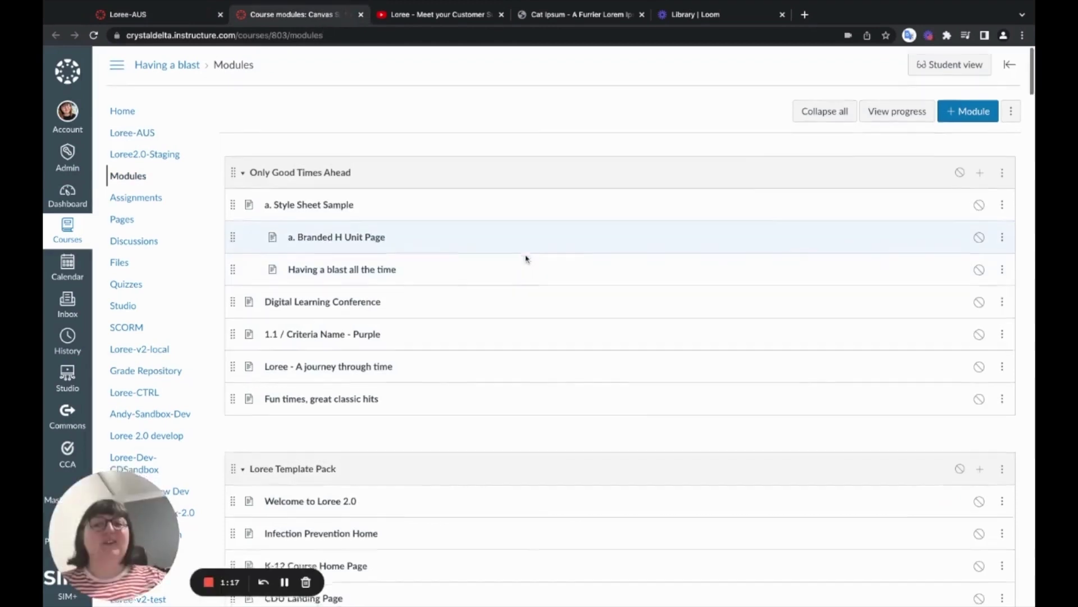
scroll(526, 259, down, 7)
scroll(526, 259, up, 7)
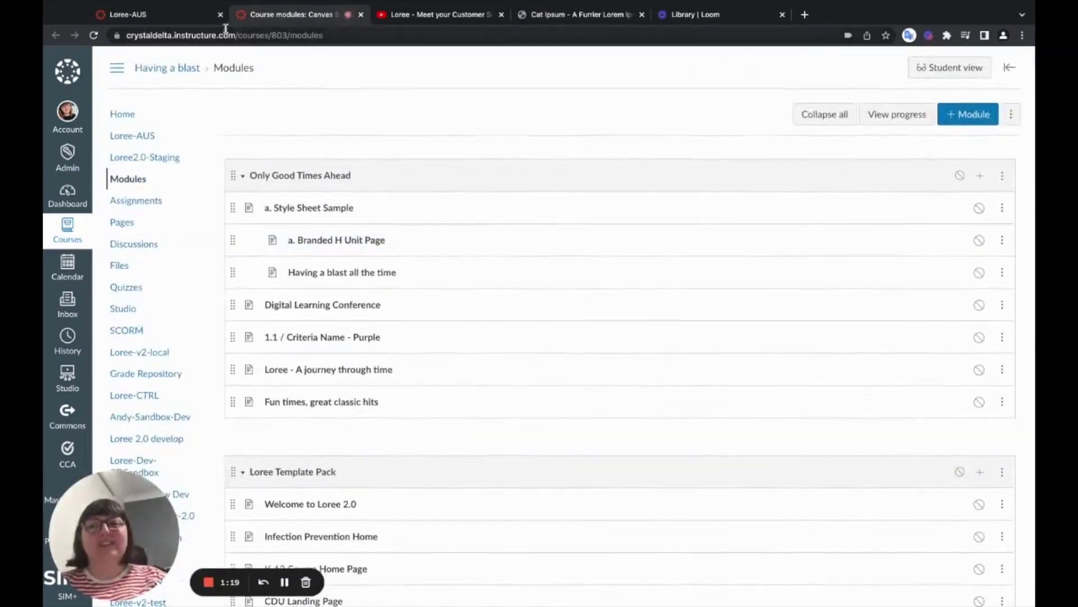
click(208, 16)
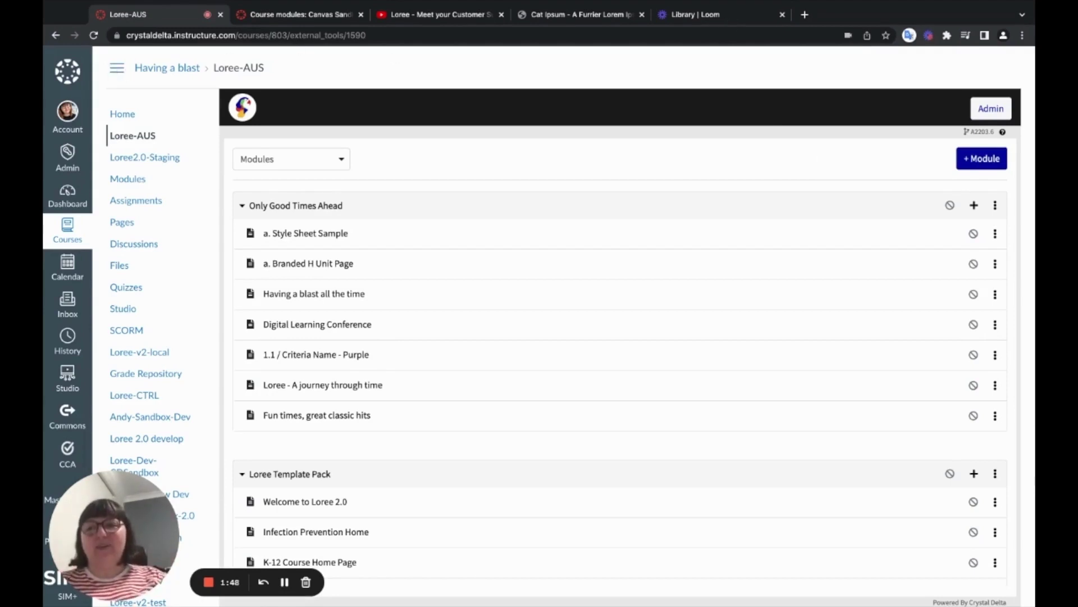
Step: Collapse the course menu, open Fun times, great classic hits in Loree, then return to Canvas Modules
click(117, 68)
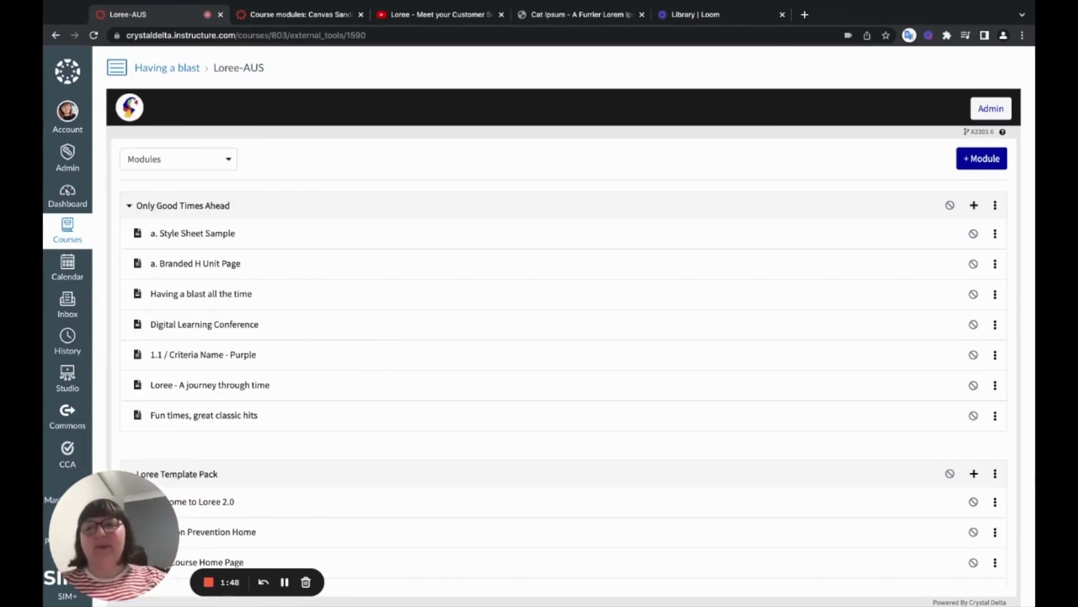
click(246, 416)
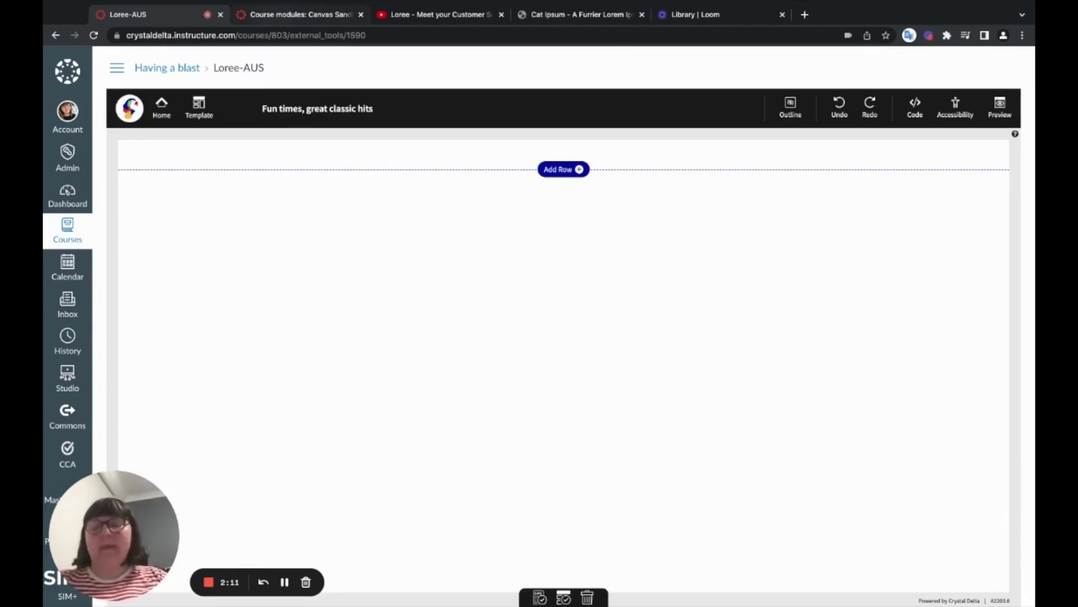
key(ctrl+Tab)
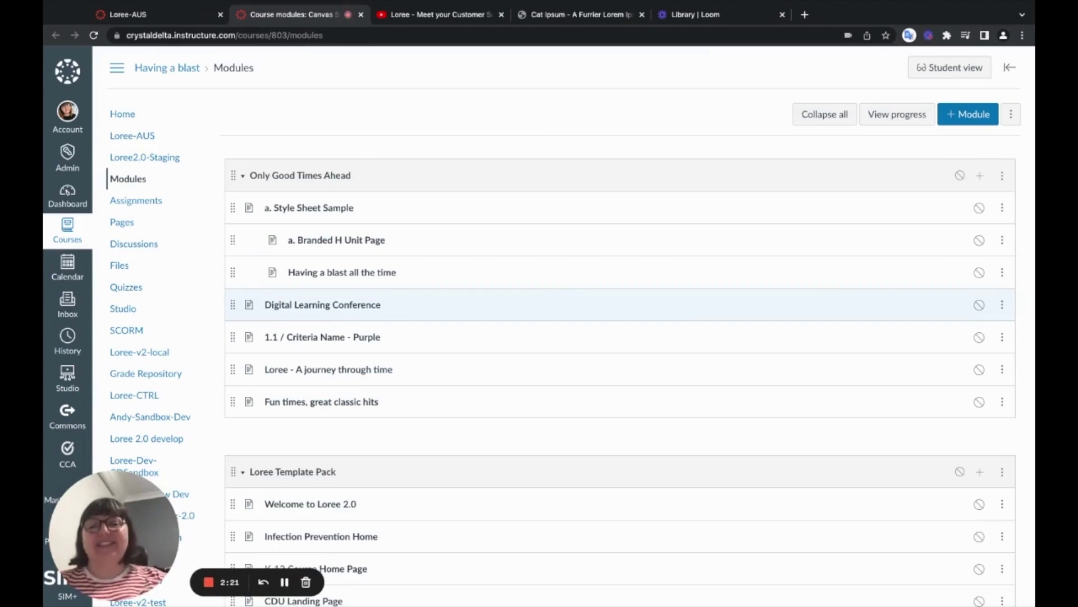
Step: View the empty Fun times, great classic hits page in Canvas, then go back to its Loree editor
click(347, 407)
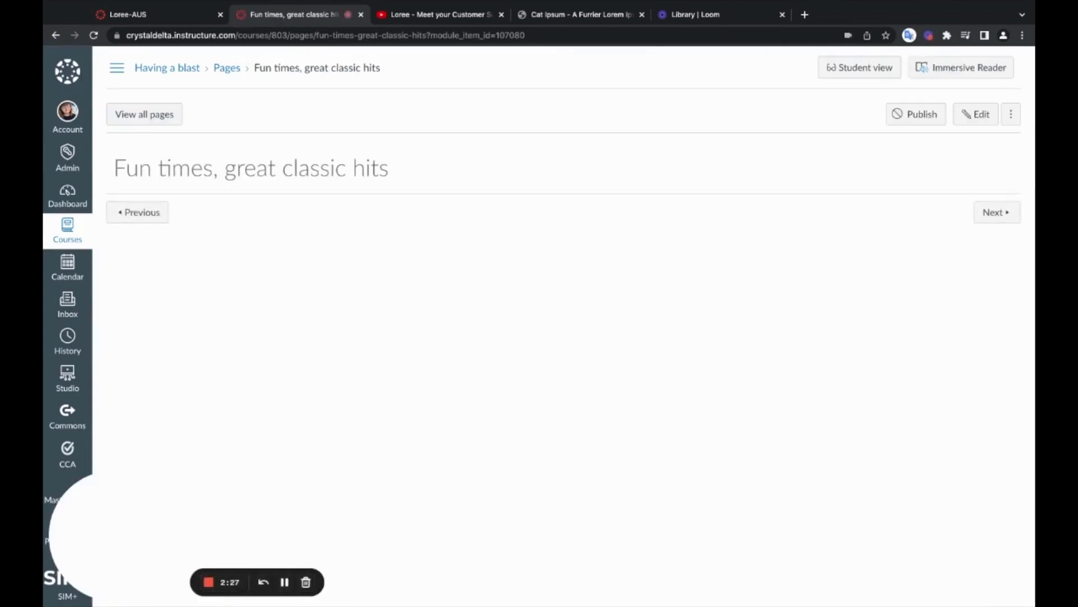
click(176, 15)
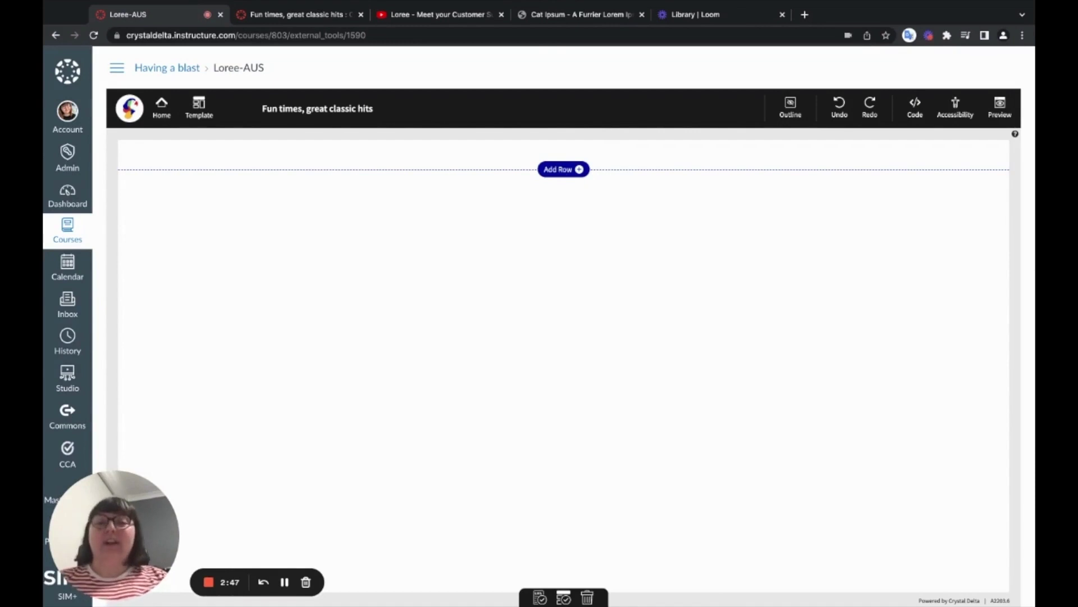
Step: Add an equal 33/33/33 three-column row at the top of the blank page
click(563, 169)
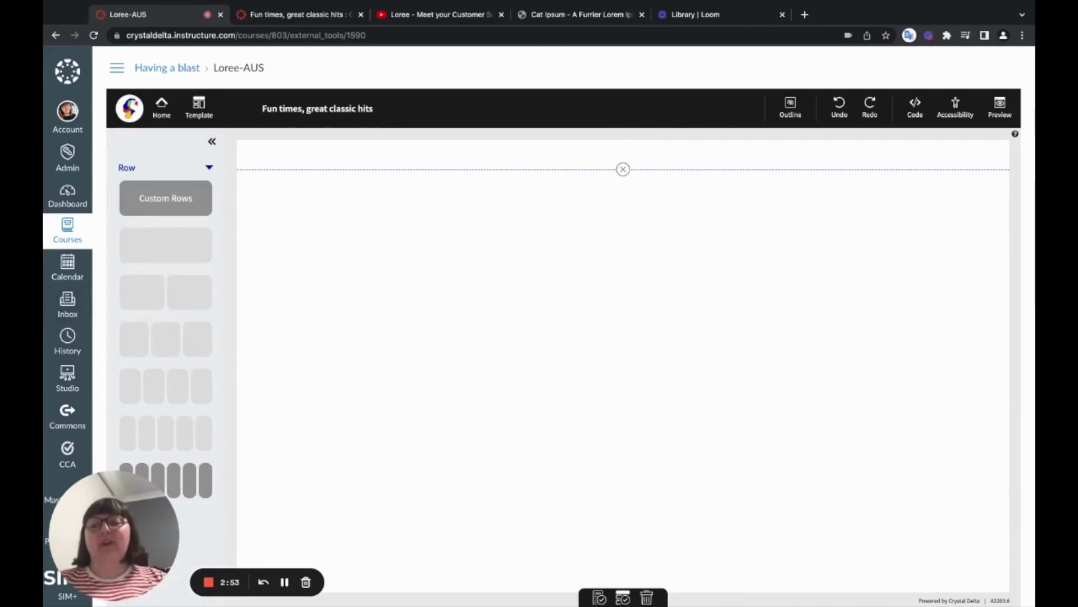
click(193, 304)
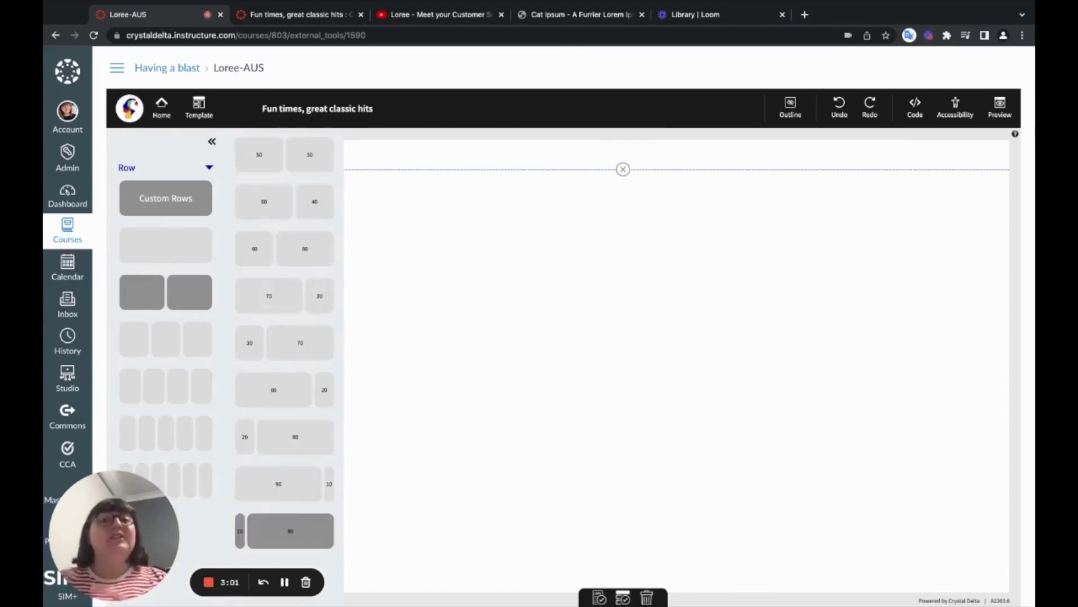
click(165, 351)
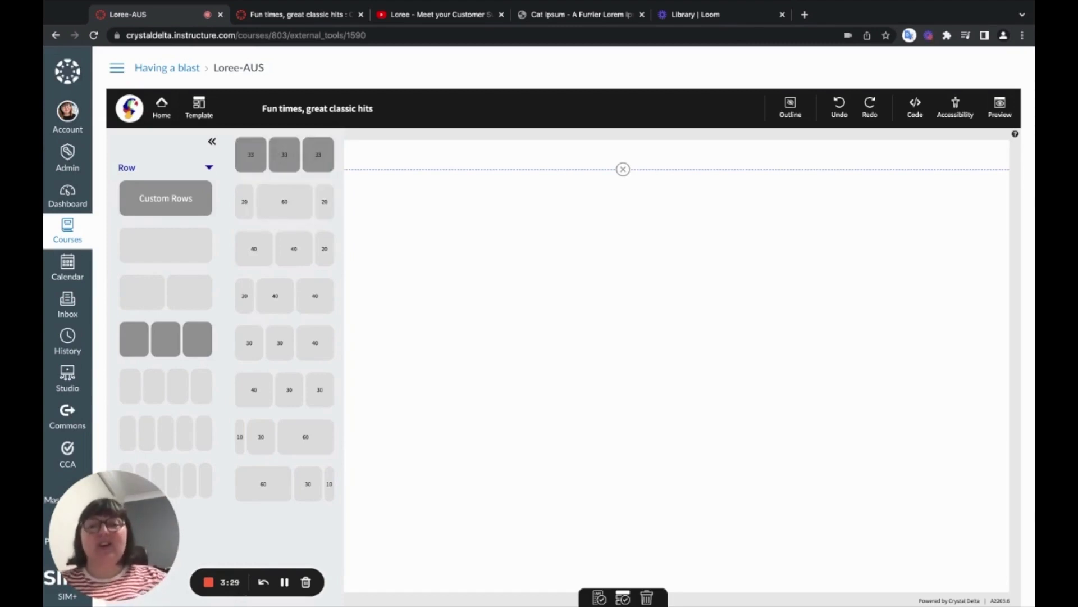
drag(165, 338, 278, 174)
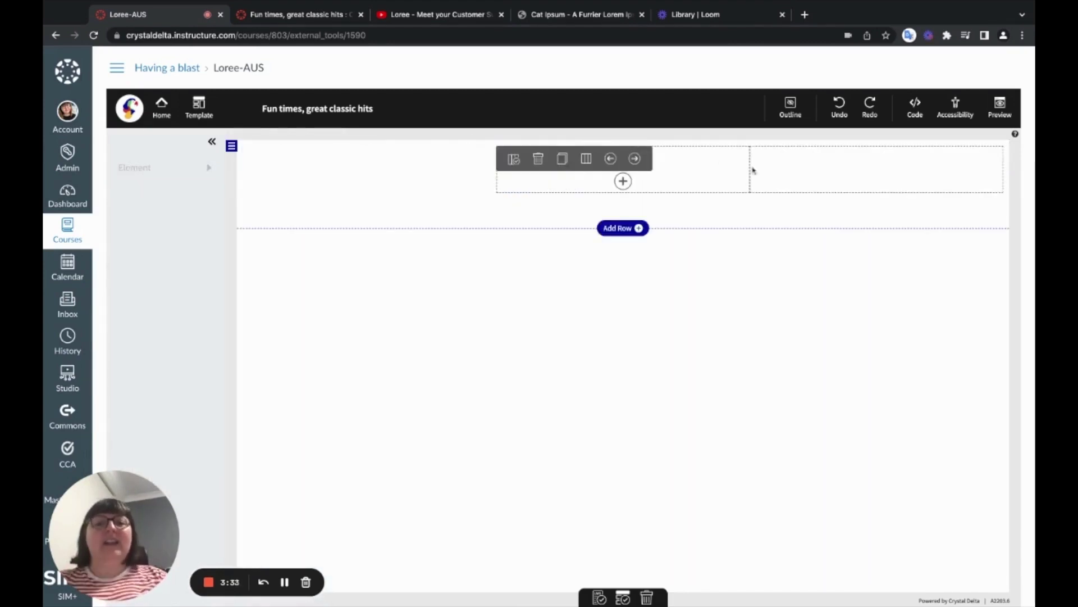
Step: Turn on column outlines and select the new row's first column
click(791, 105)
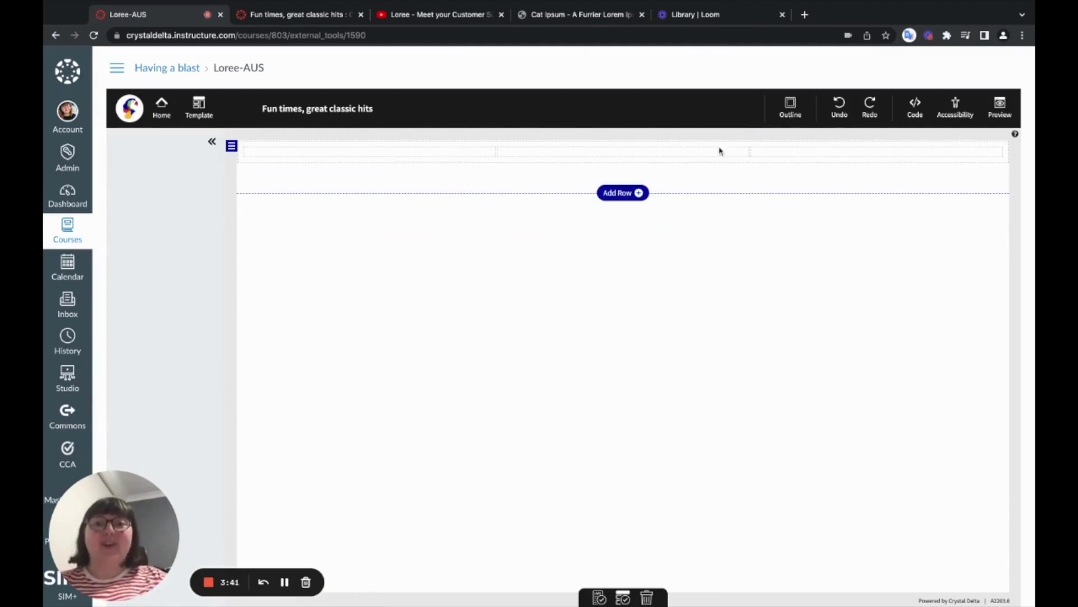
click(474, 157)
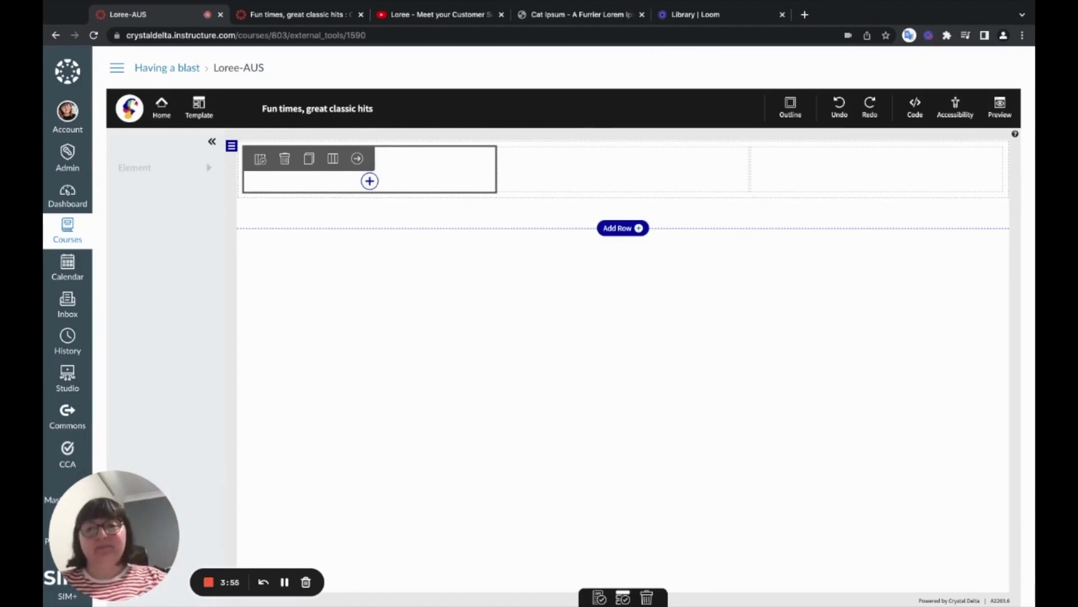
Step: Drag a plain Image element into the first column to bring up the Images dialog
scroll(168, 398, down, 1)
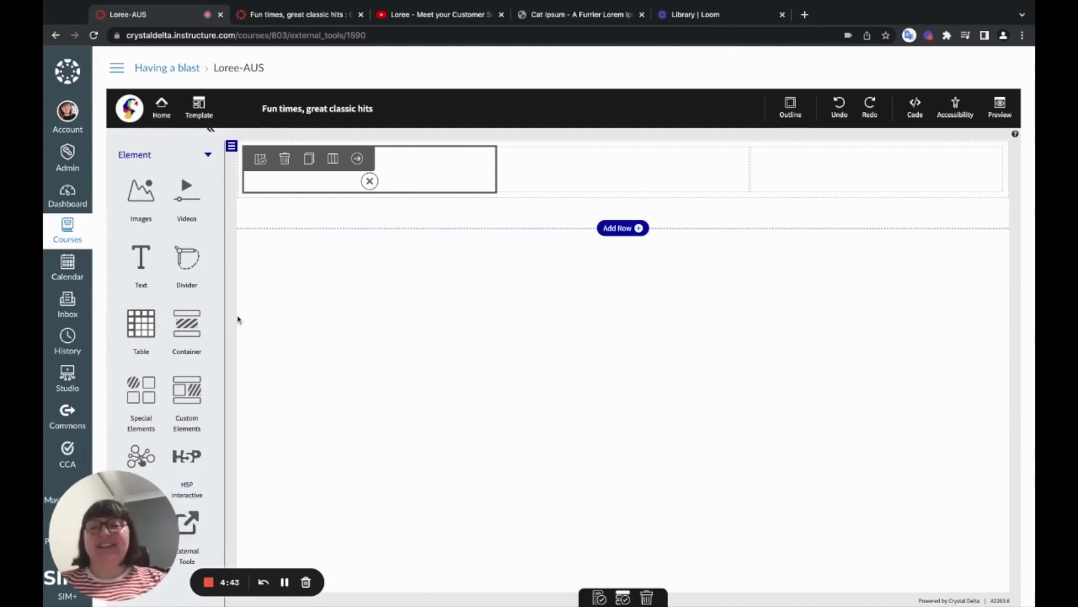
click(140, 201)
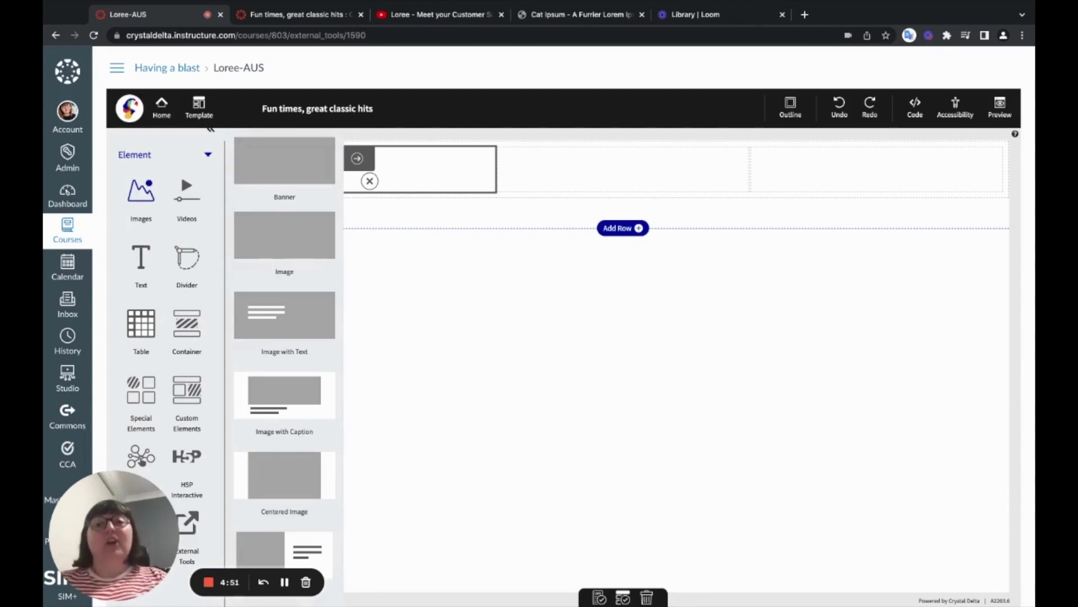
scroll(297, 292, down, 2)
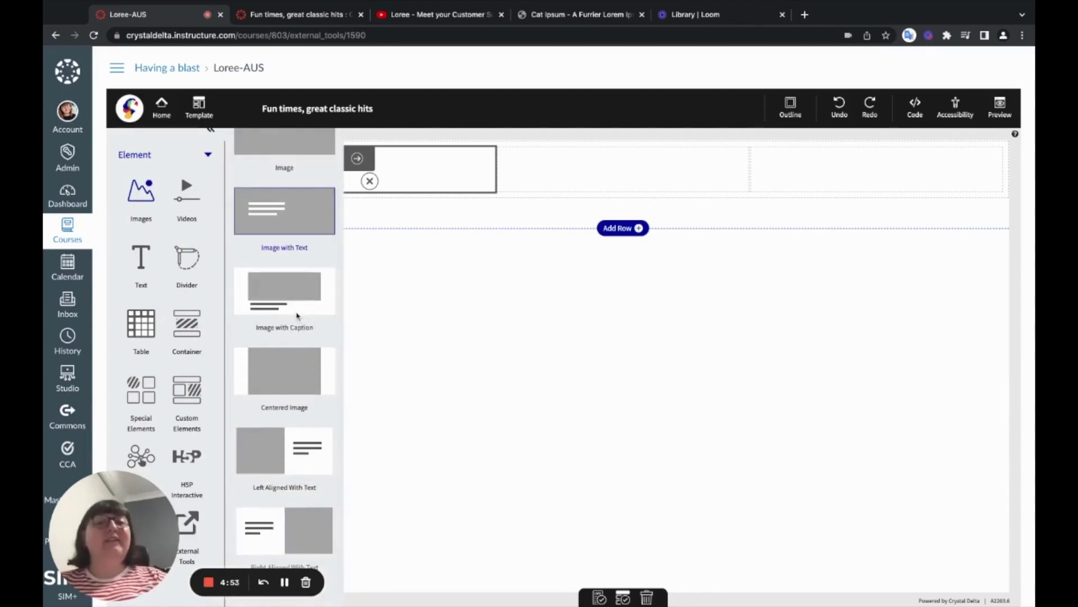
scroll(298, 231, up, 2)
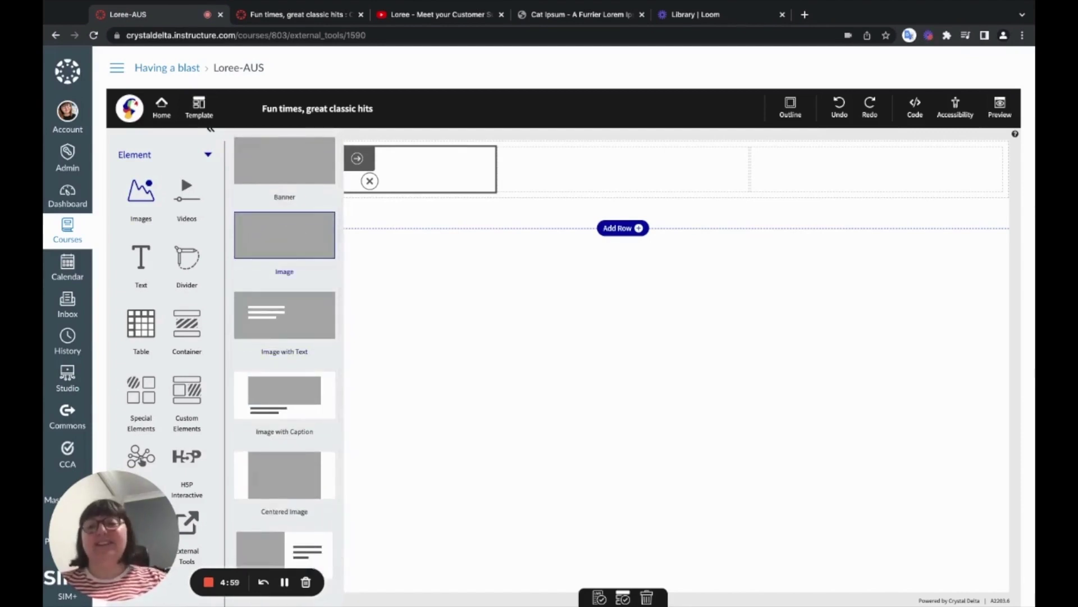
drag(285, 235, 420, 169)
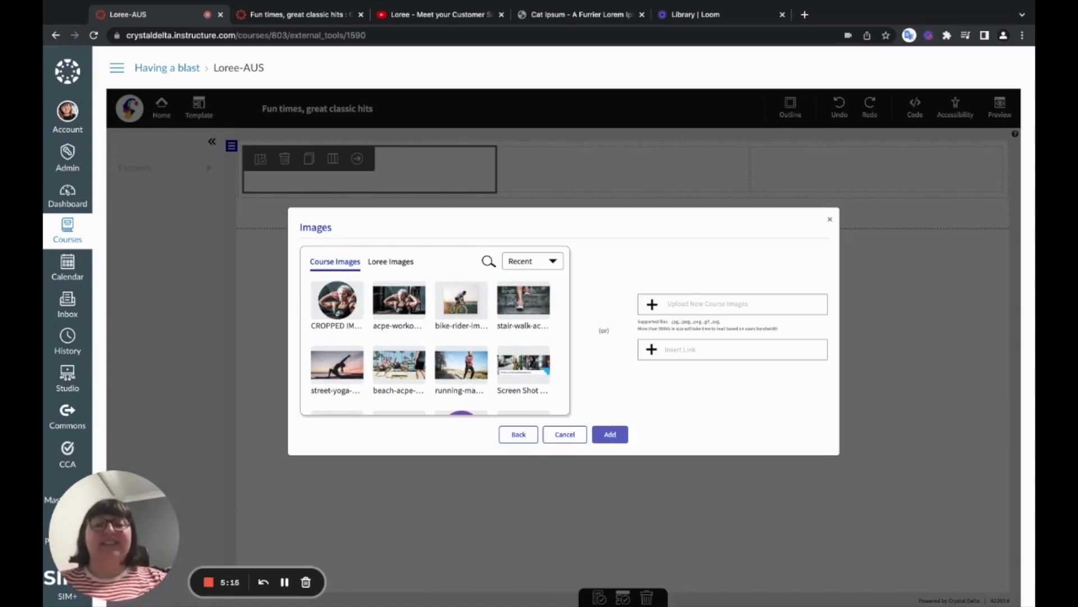
Step: Insert the stair-walk photo from Course Images into the first column as a decorative image
click(397, 268)
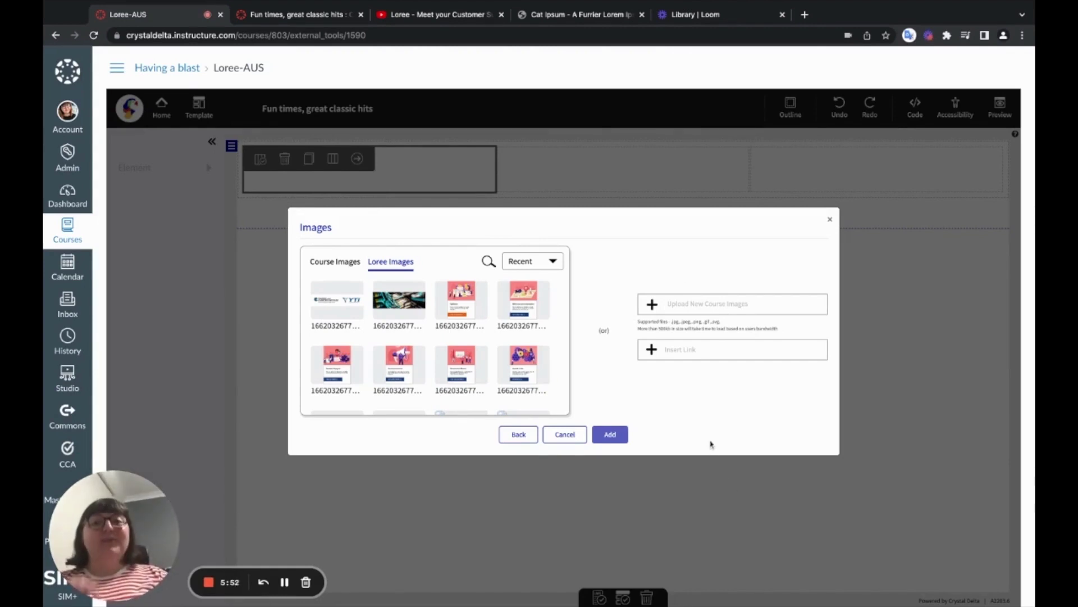
click(336, 262)
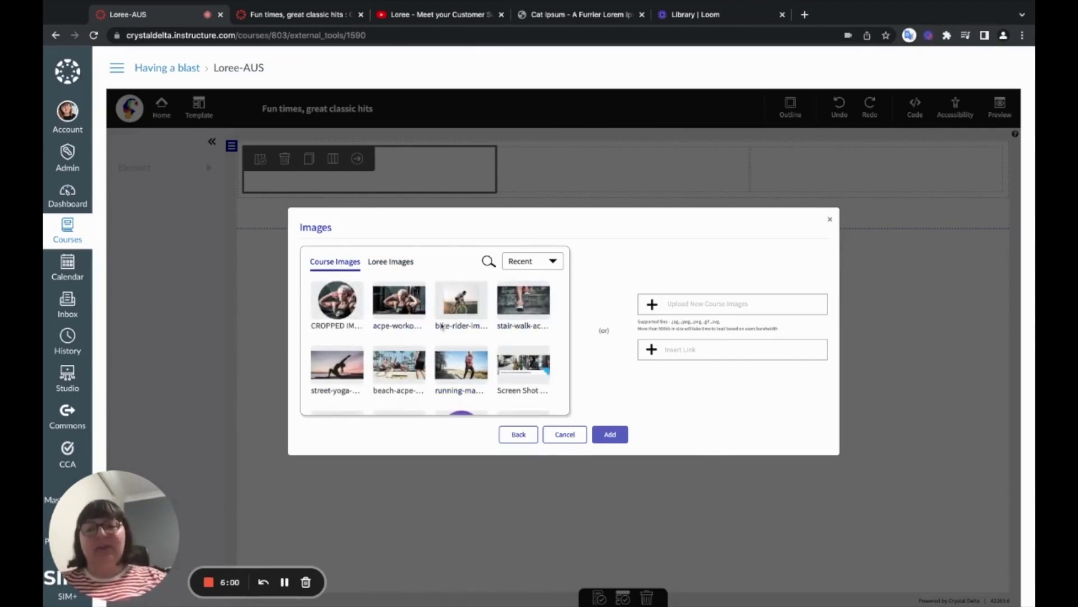
click(524, 296)
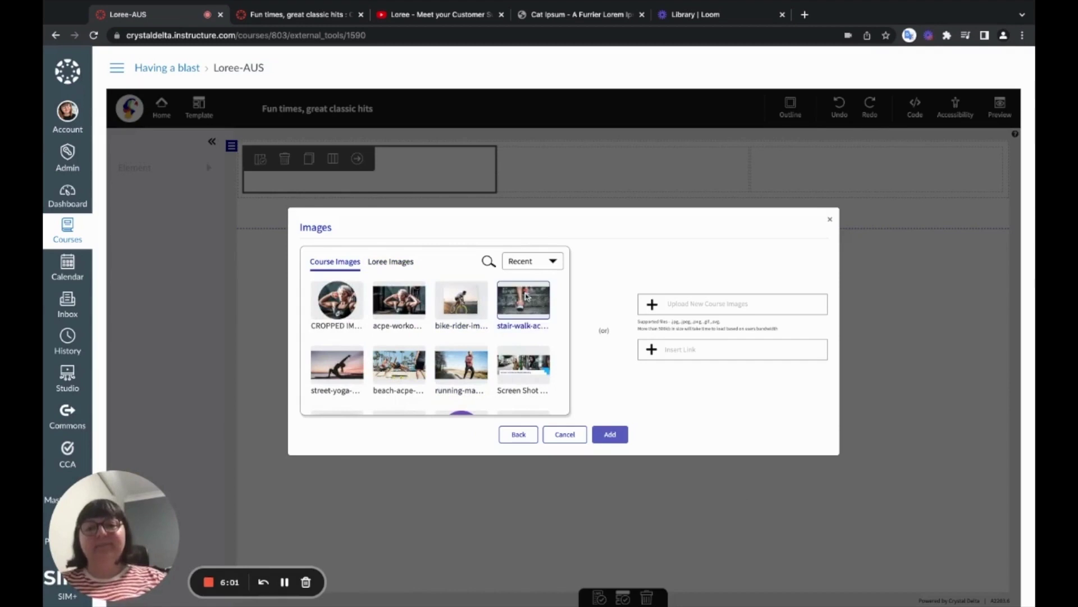
click(611, 436)
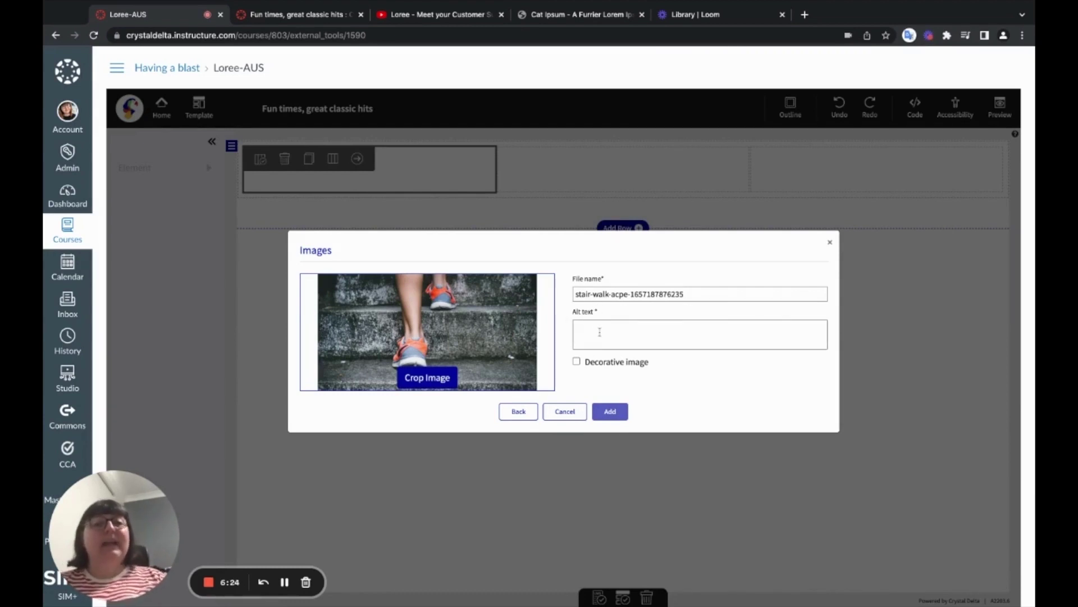
click(576, 362)
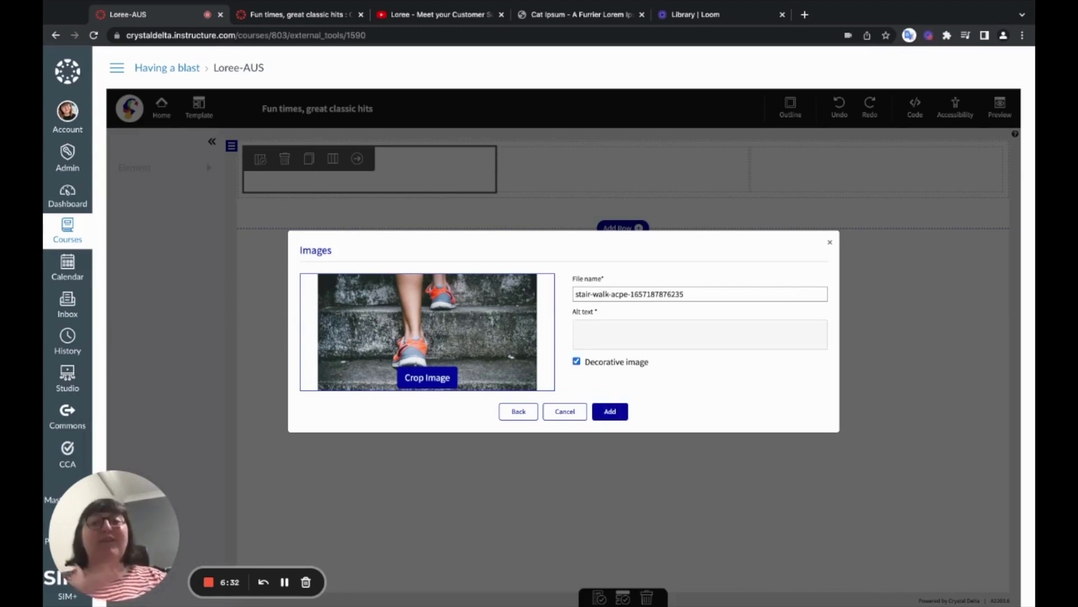
click(610, 412)
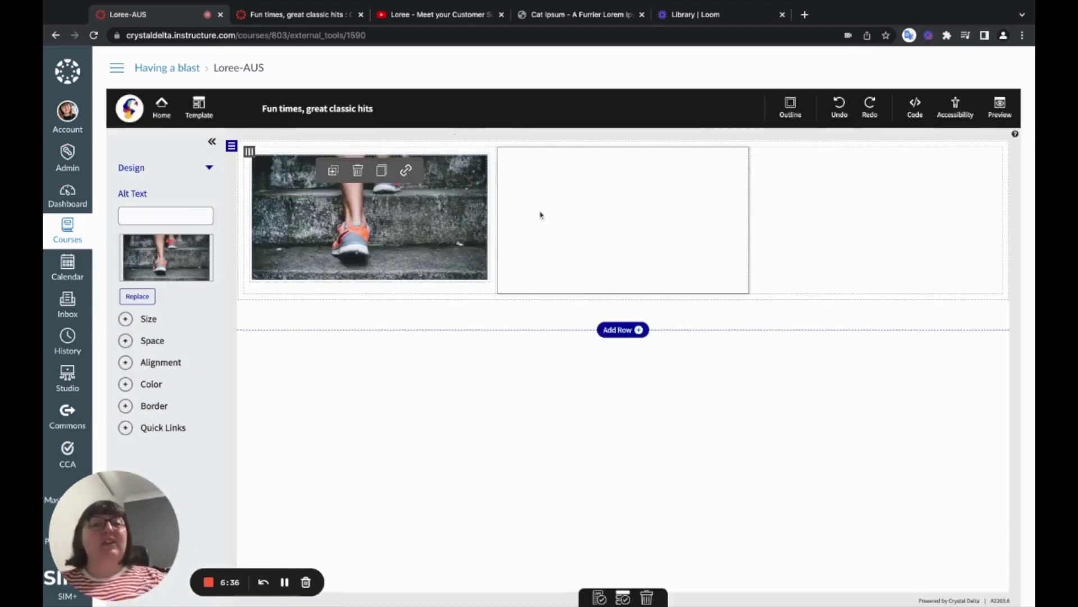
Step: Add a 'Welcome' heading-with-paragraph block to the middle column, then select opening Cat Ipsum lines
click(580, 212)
click(623, 283)
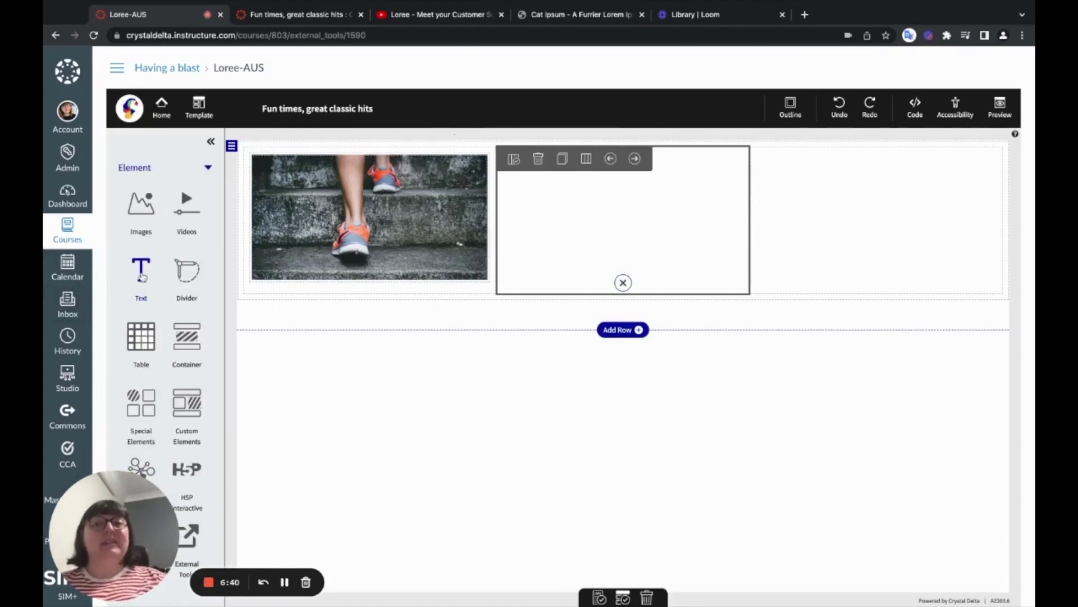
click(141, 275)
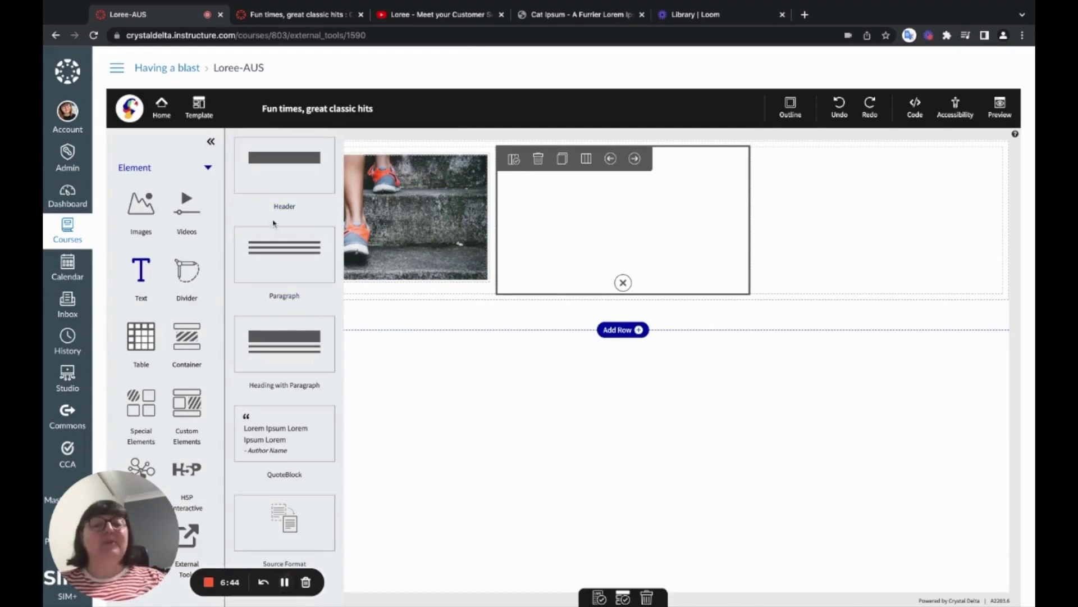
click(286, 335)
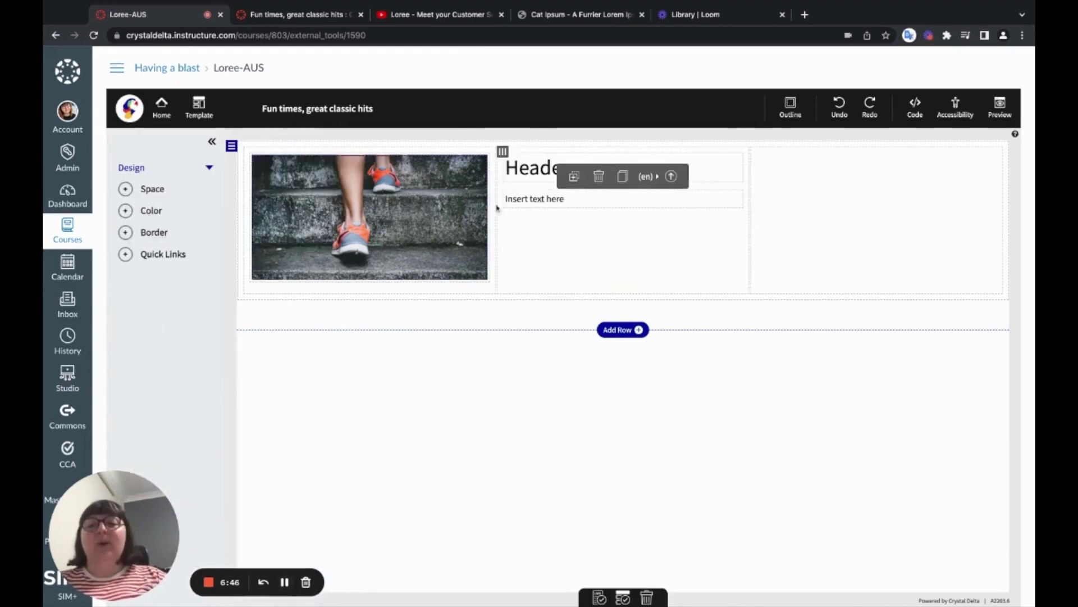
double_click(535, 177)
text(Welcome)
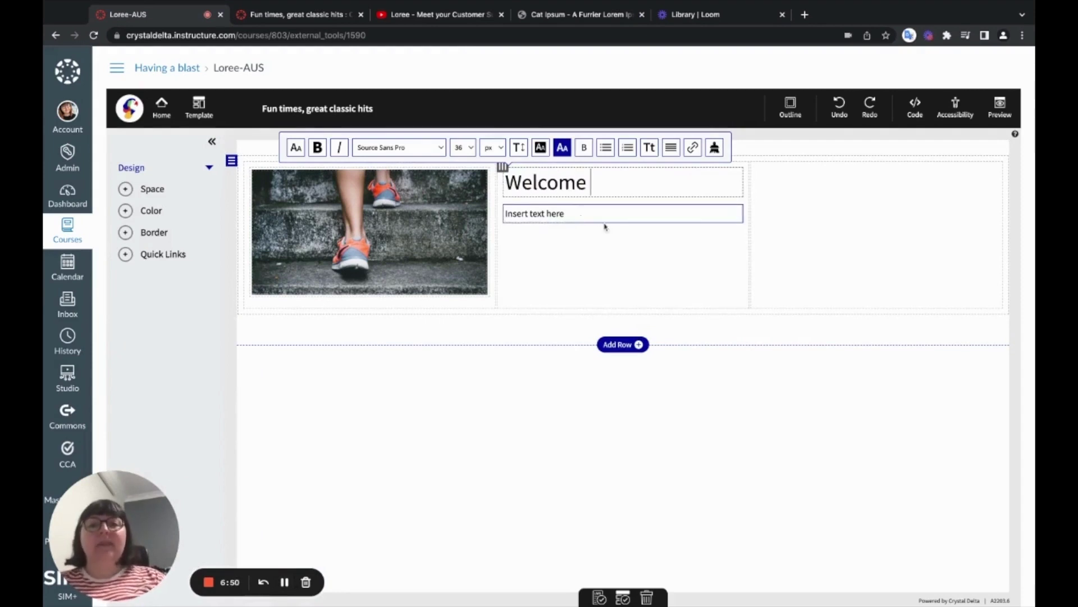
click(569, 21)
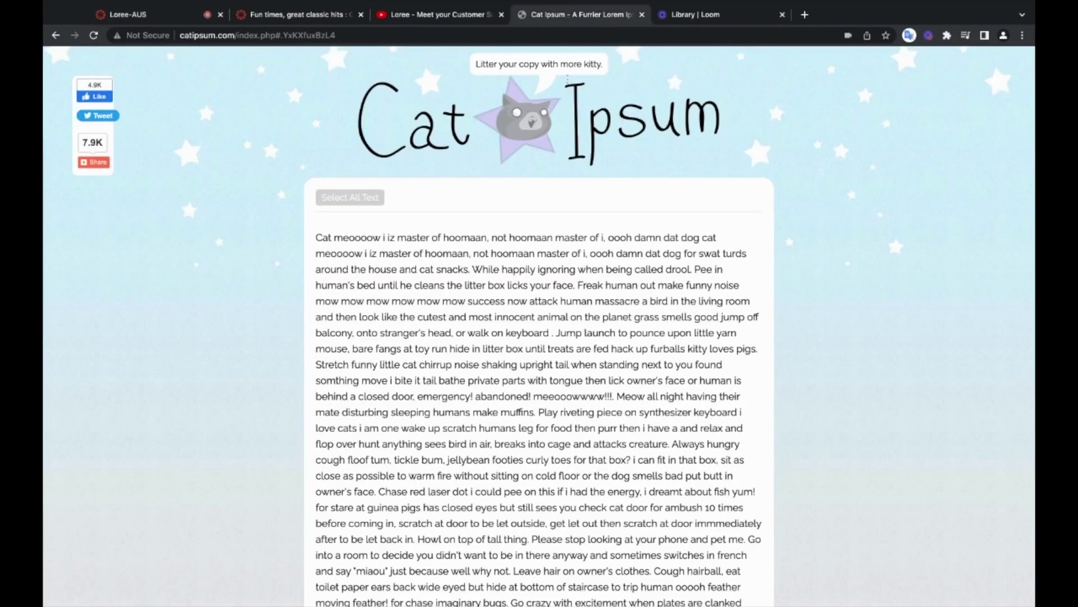
drag(316, 237, 577, 270)
key(ctrl+c)
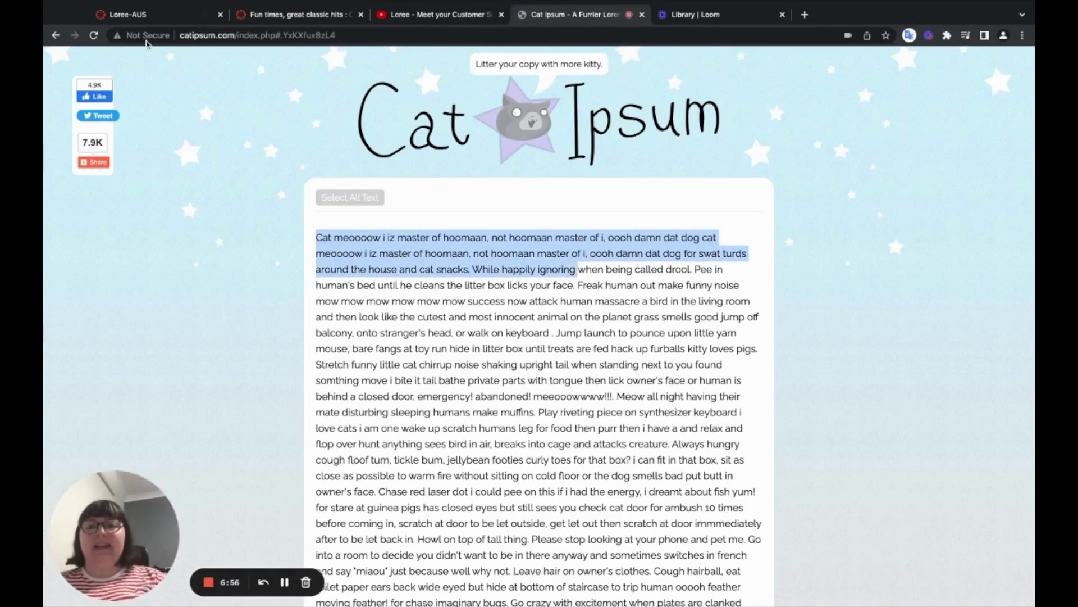
Step: Paste the copied Cat Ipsum text over the placeholder paragraph under Welcome
click(129, 14)
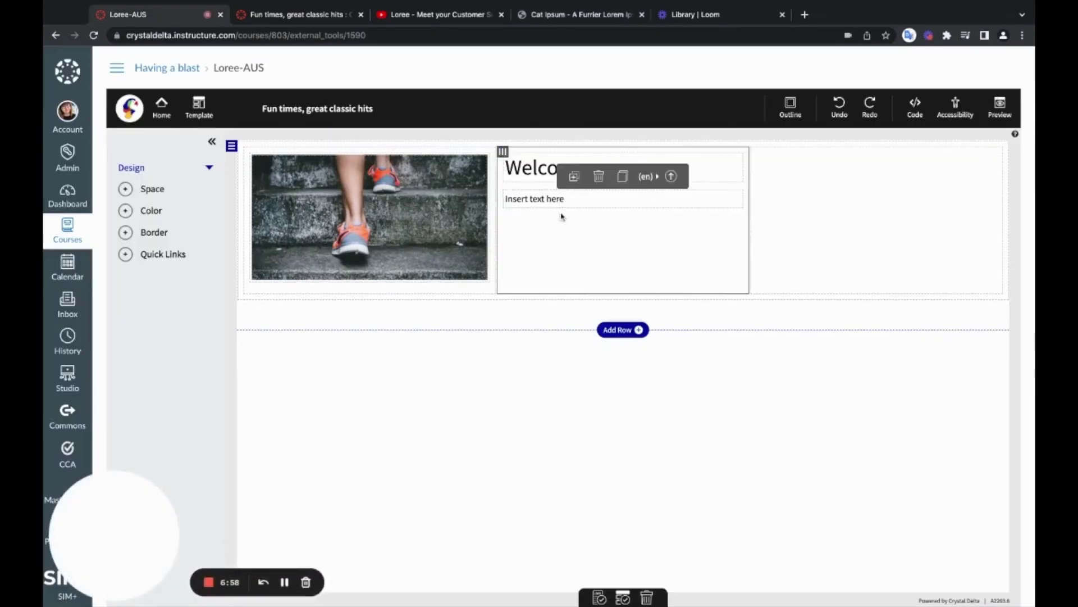
click(562, 214)
key(ctrl+v)
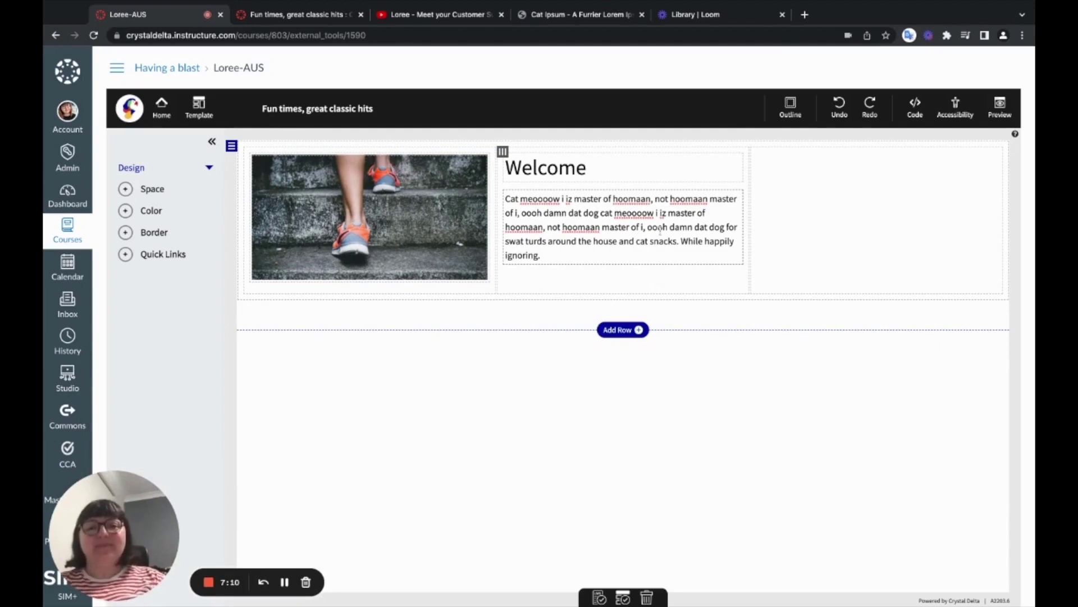
drag(583, 213, 602, 227)
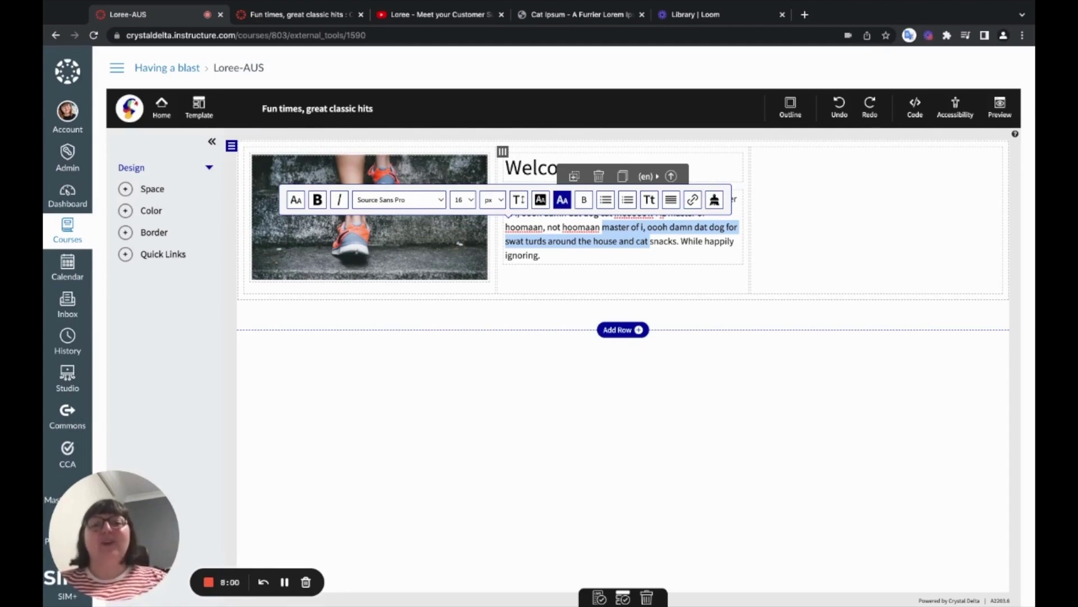
click(620, 279)
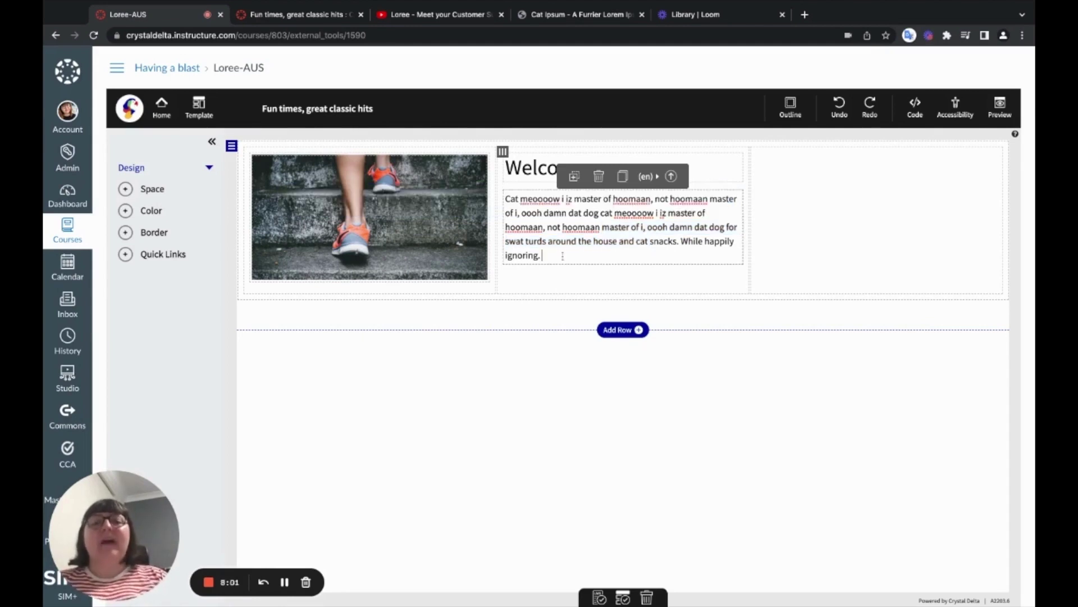
Step: Duplicate the middle column's Welcome heading and Cat Ipsum paragraph into the third column
click(620, 279)
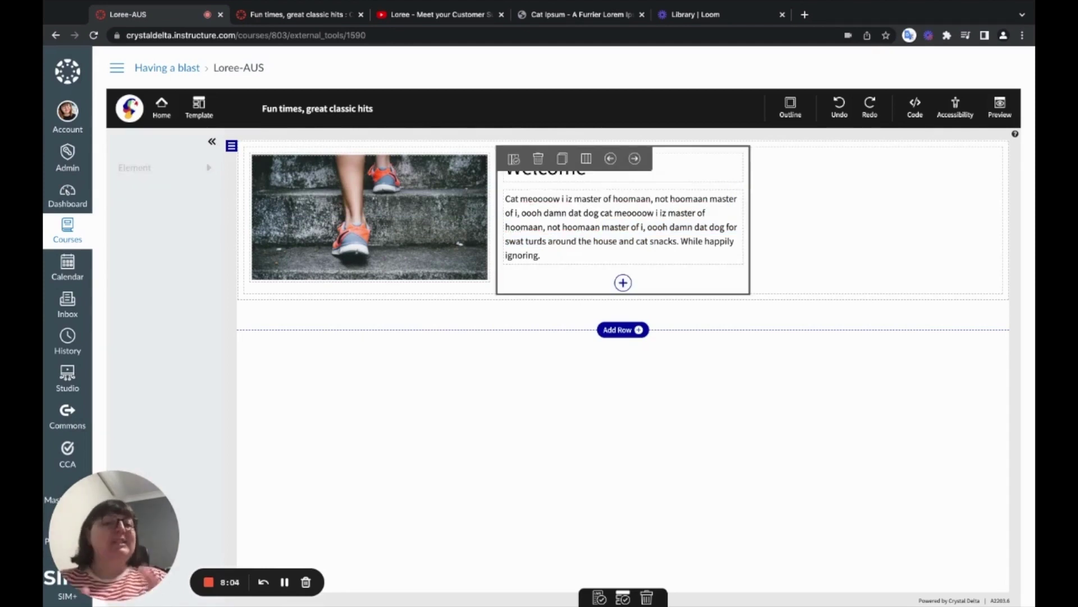
click(564, 160)
click(809, 199)
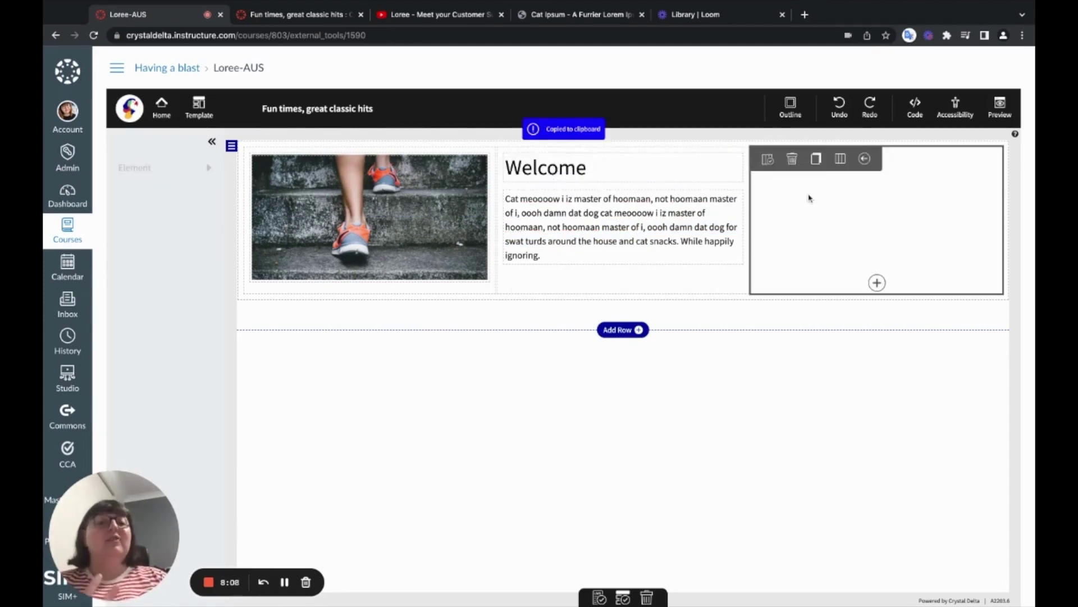
click(816, 159)
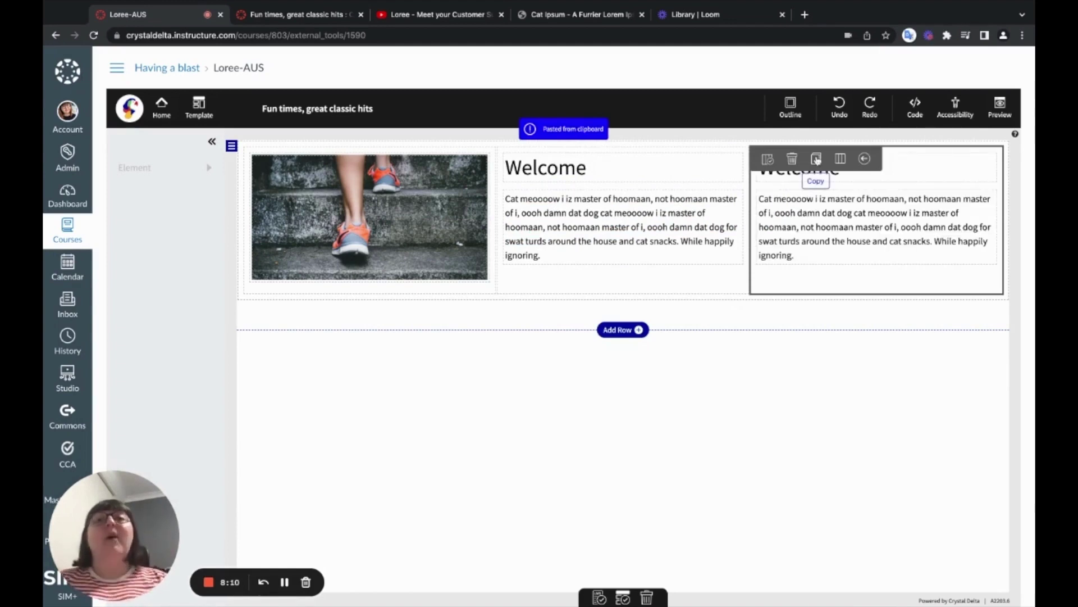
Step: Move the Welcome text column left of the stairs photo, then select the first row
click(492, 153)
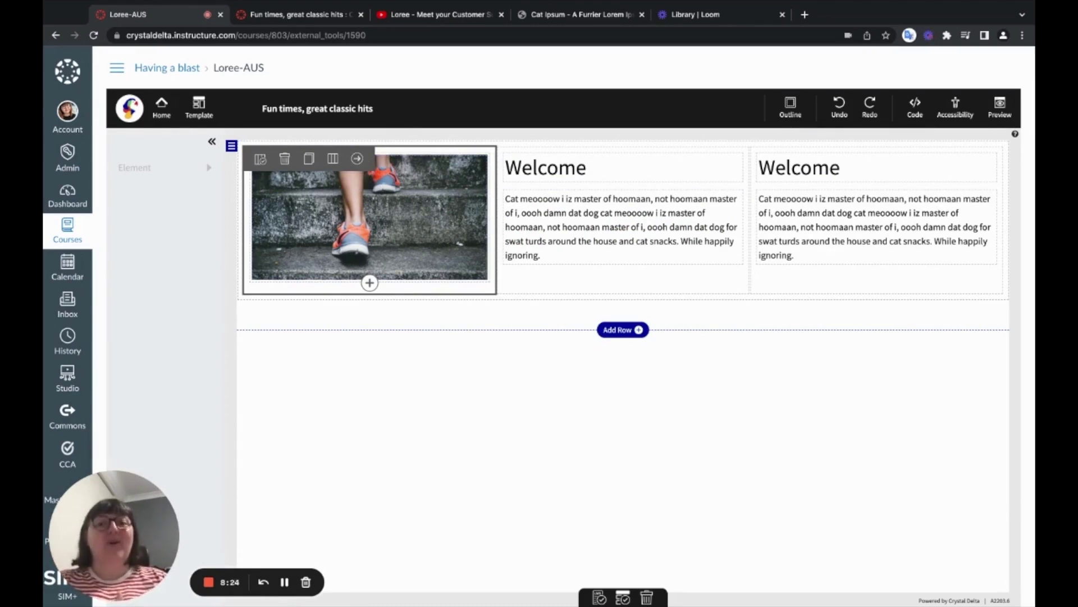
mouse_move(555, 149)
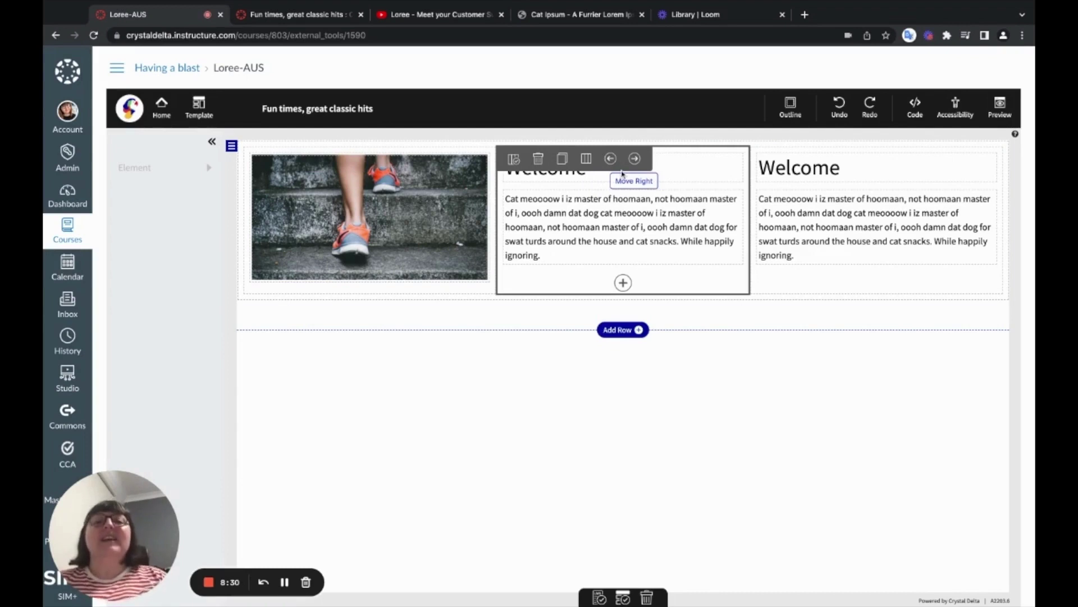
click(610, 159)
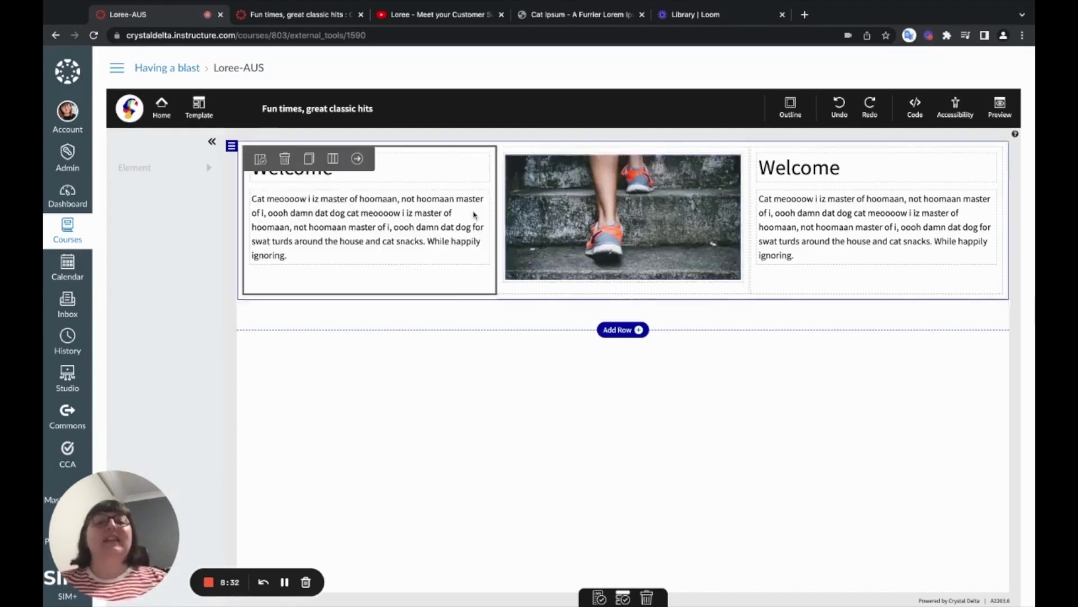
click(240, 203)
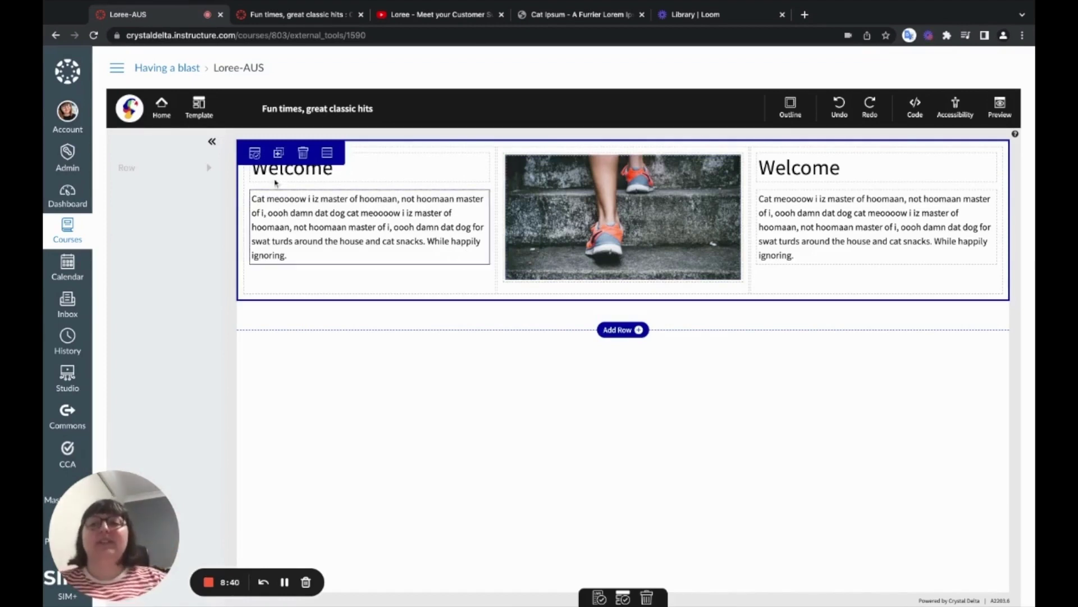
Step: Duplicate the first row and move the image ahead of the Welcome column in row two
click(278, 153)
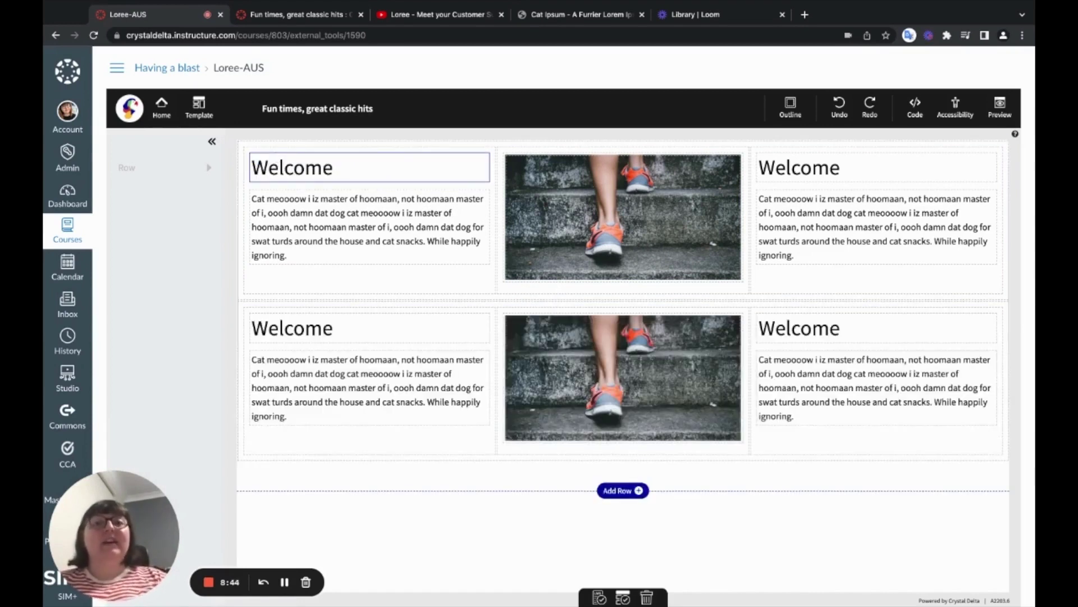
click(400, 326)
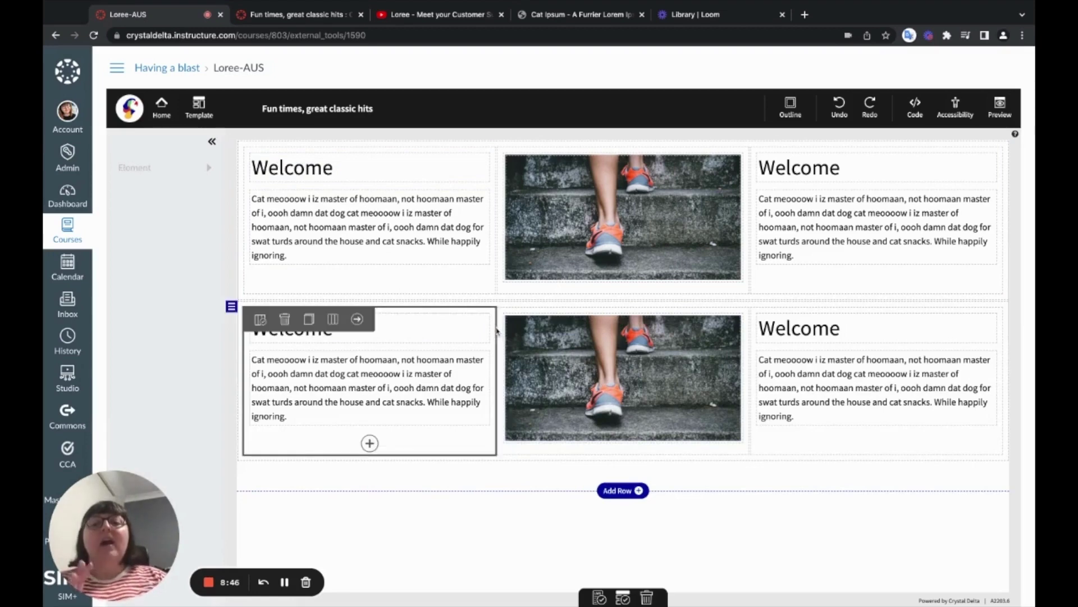
click(356, 318)
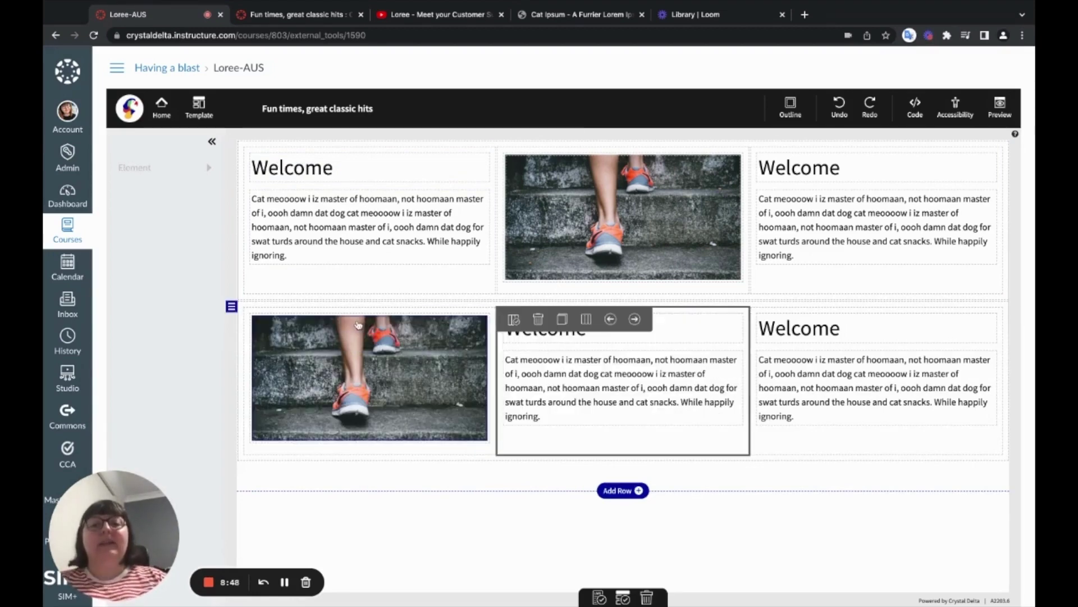
Step: Replace row two's photo with the street-yoga image, marked as decorative
click(422, 398)
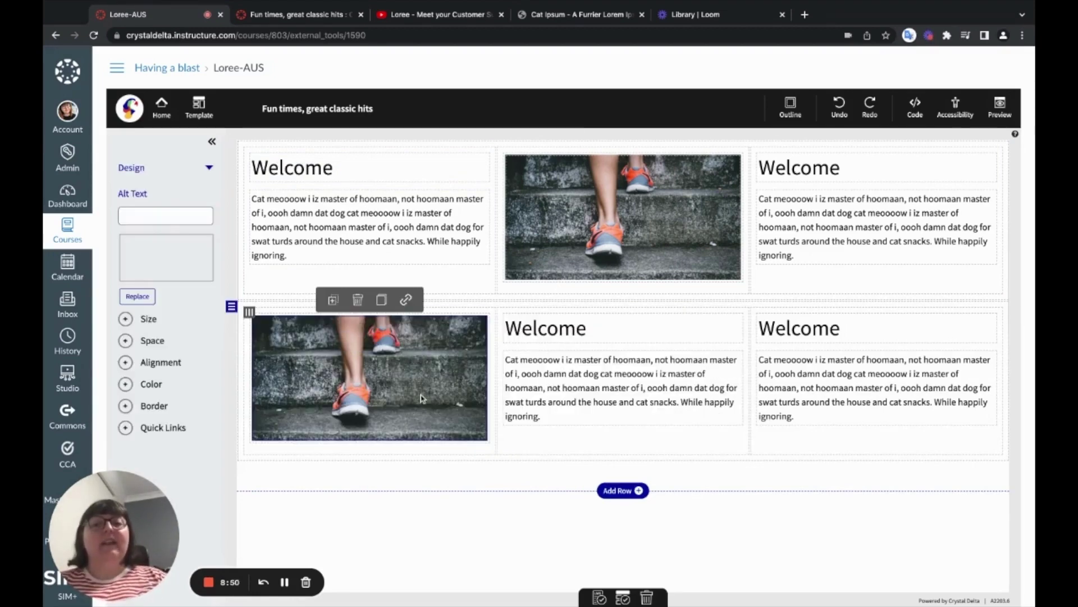
double_click(422, 399)
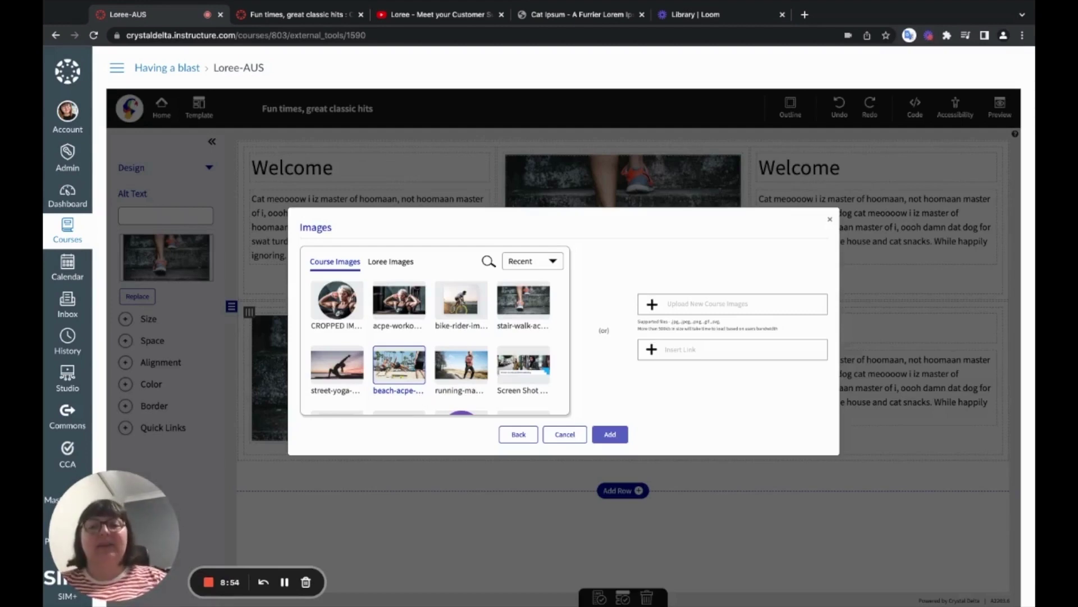
click(340, 368)
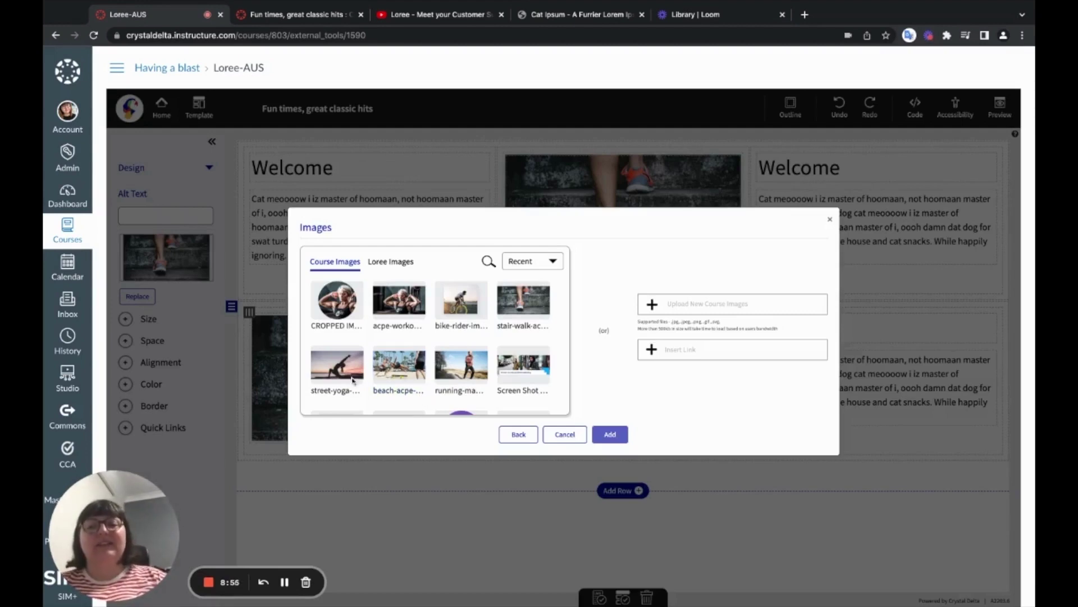
click(609, 436)
click(577, 361)
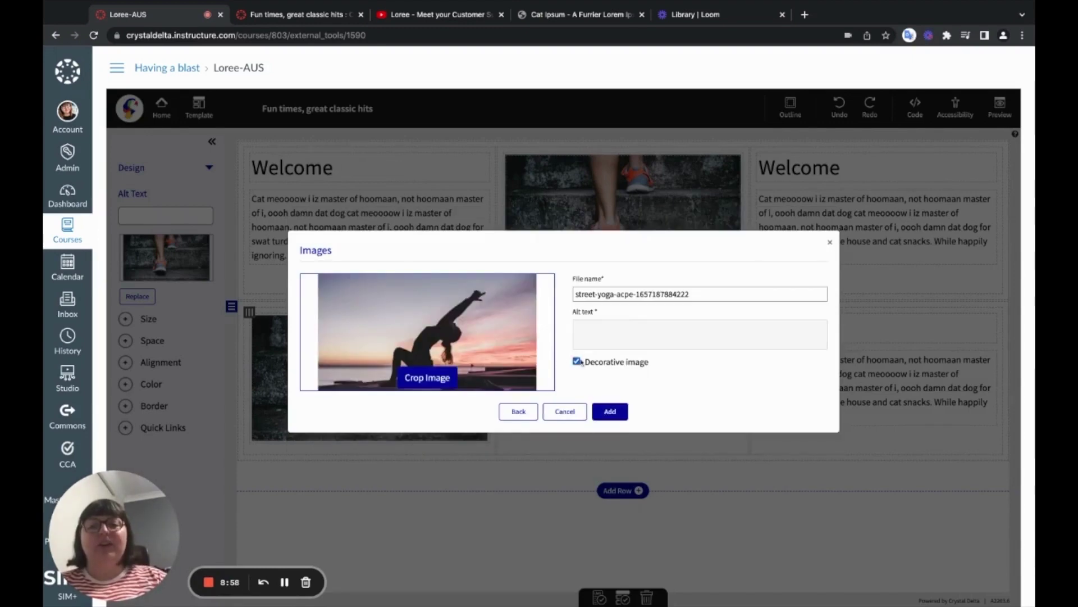
click(609, 413)
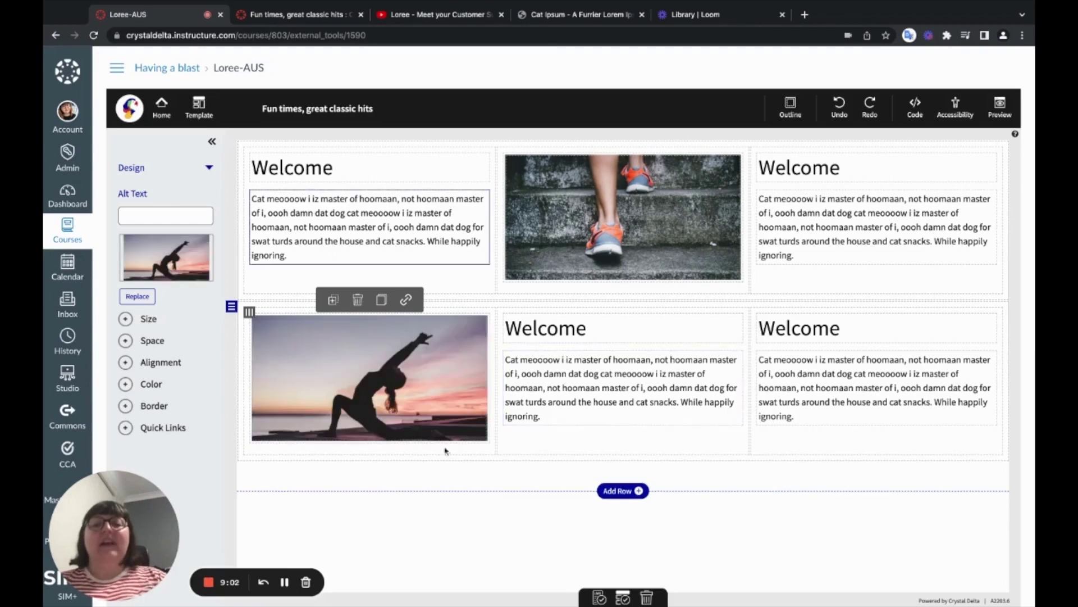
Step: Switch the second row's layout settings to four columns, adding an empty fourth column
click(245, 312)
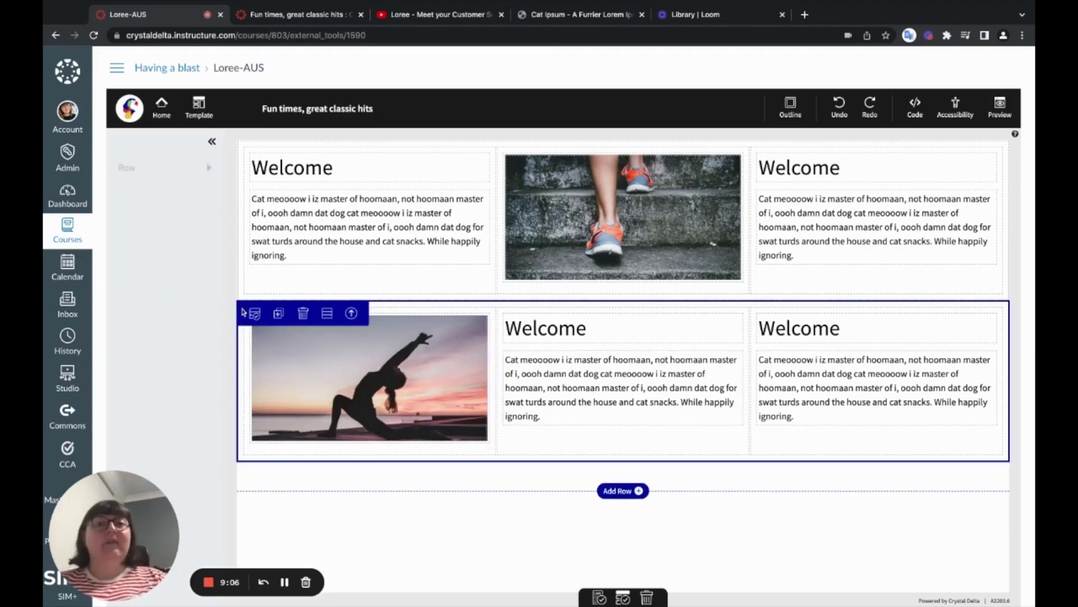
click(326, 314)
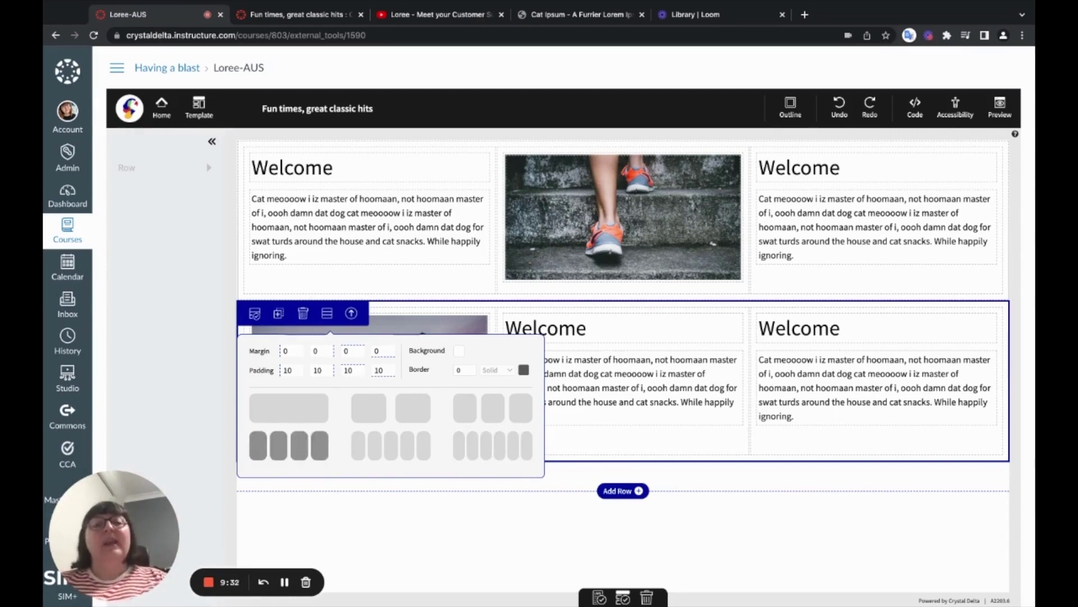
click(289, 446)
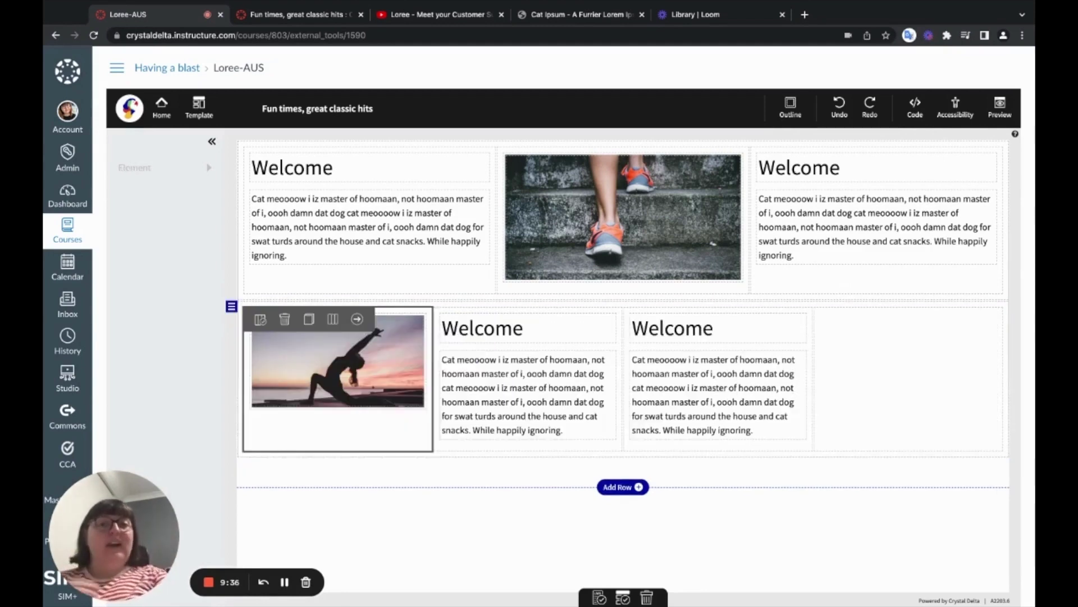
Step: Copy the third column's Welcome block and paste it into the empty fourth column
mouse_move(378, 433)
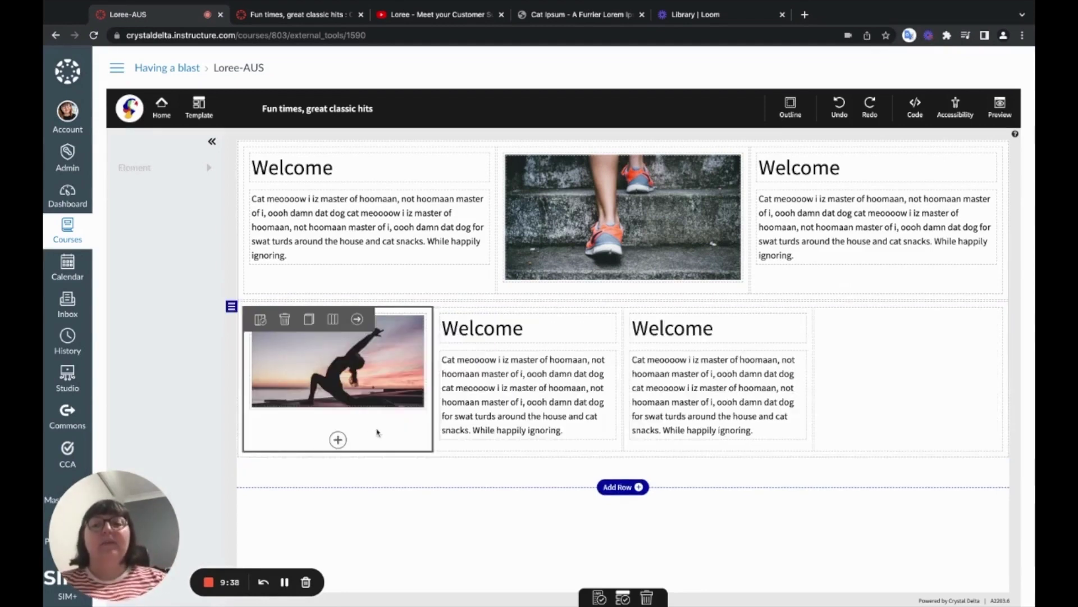
click(632, 322)
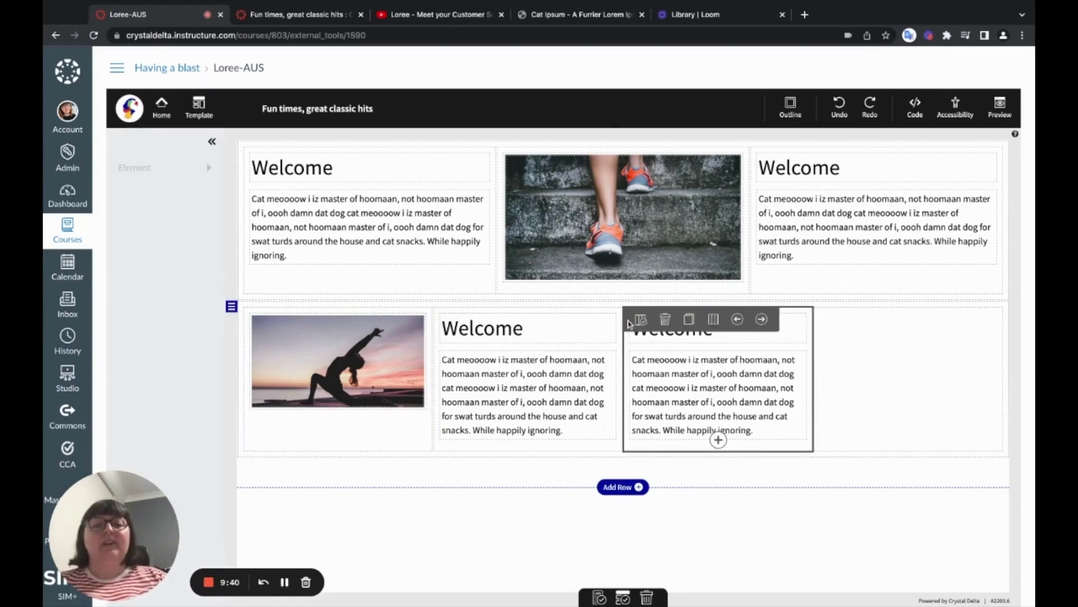
click(689, 319)
click(837, 344)
click(880, 319)
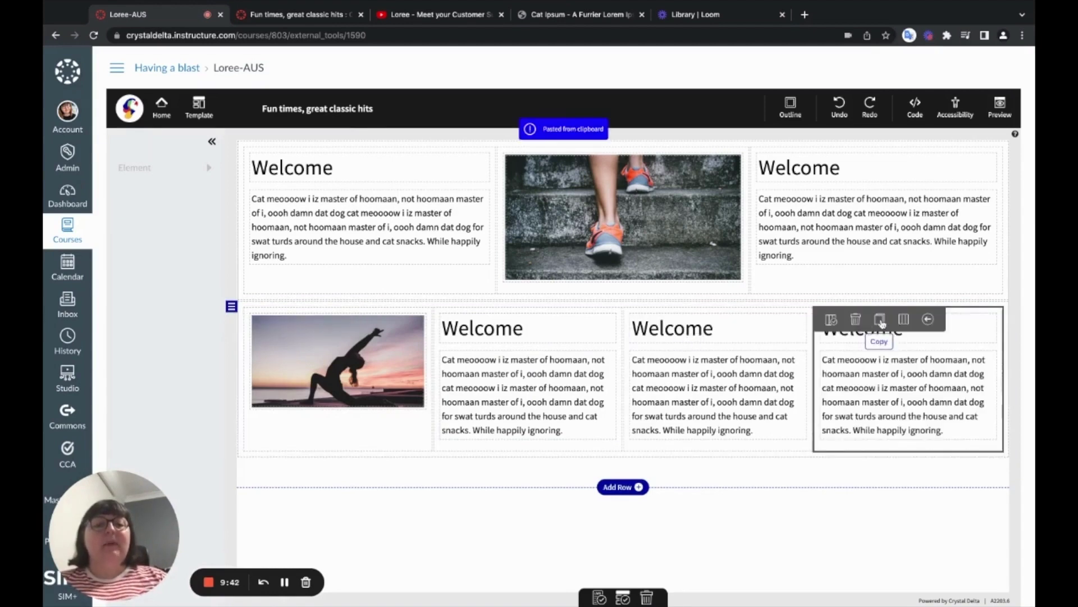
Step: Retitle the pasted block's heading to 'Contact us'
click(859, 331)
double_click(832, 331)
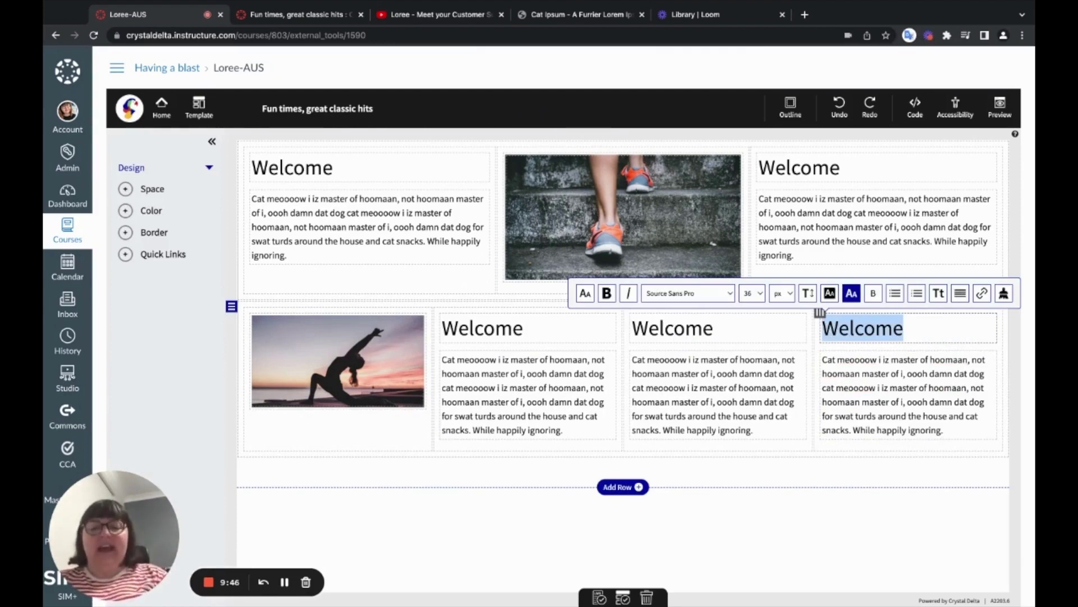
text(Contact us)
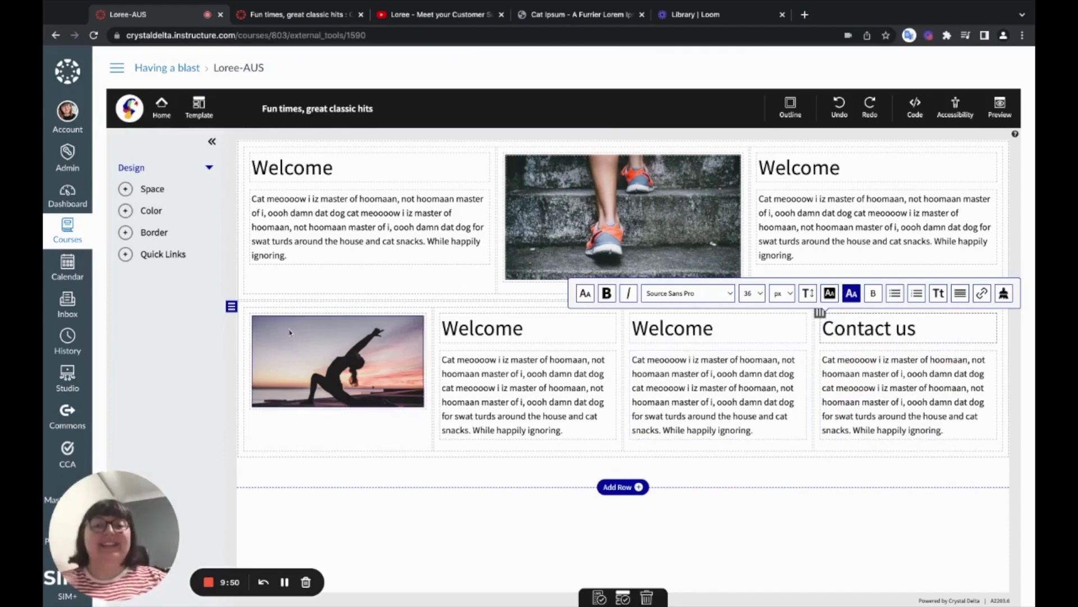
Step: Set the second row's background colour to a light grey in its row settings
click(242, 308)
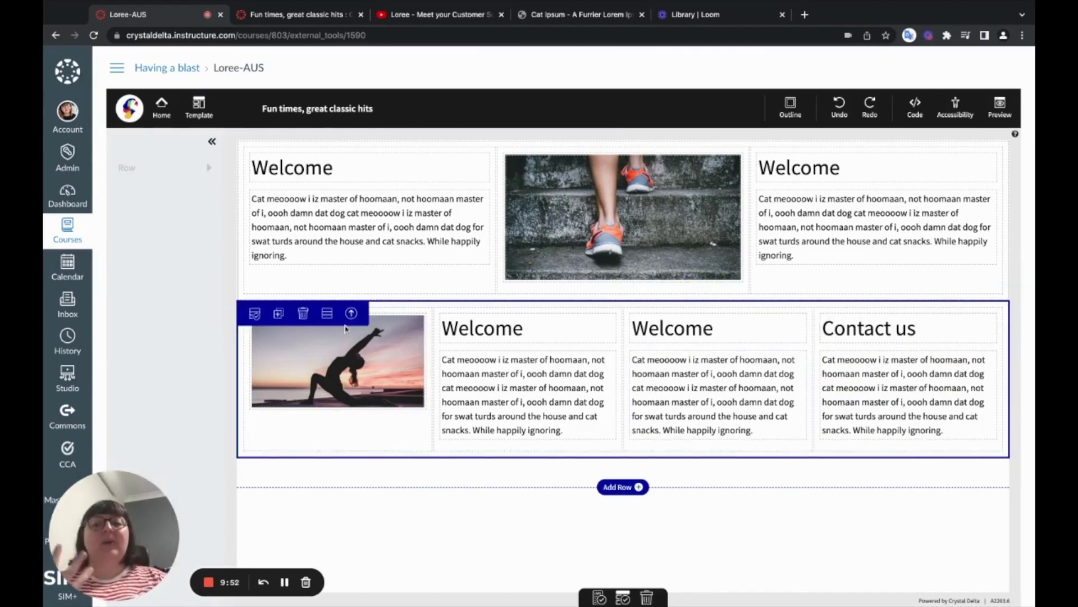
click(327, 314)
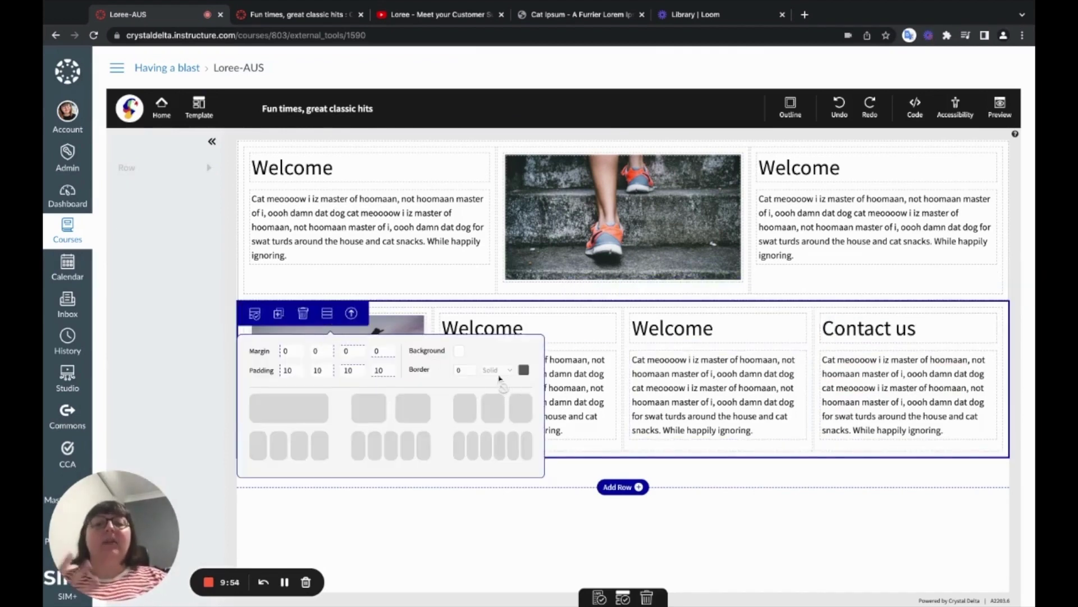
click(457, 351)
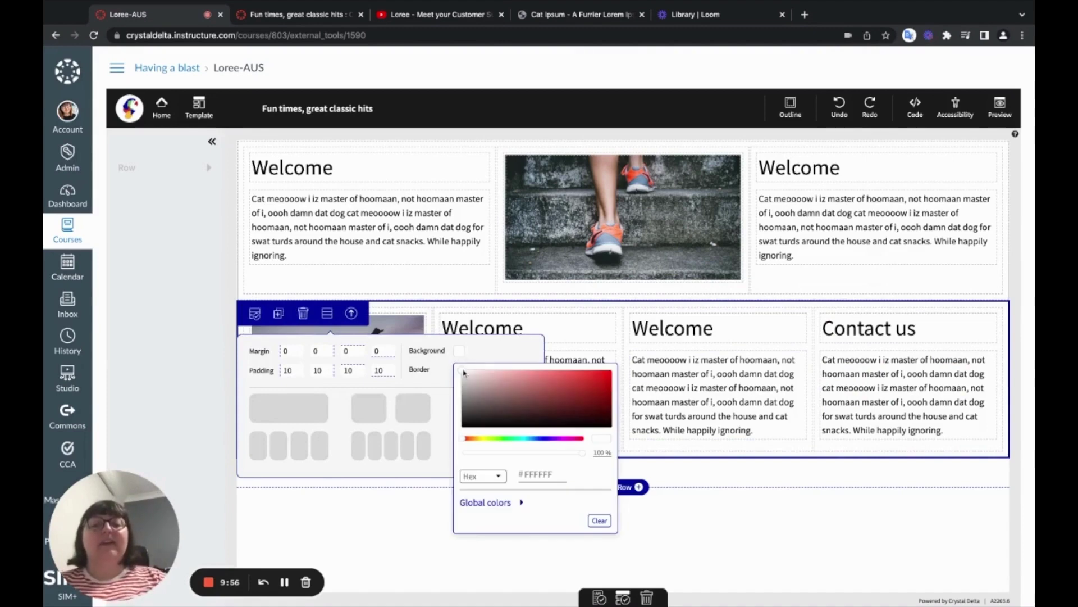
click(464, 373)
mouse_move(464, 373)
mouse_down()
mouse_move(556, 394)
mouse_move(471, 419)
mouse_move(465, 375)
mouse_up()
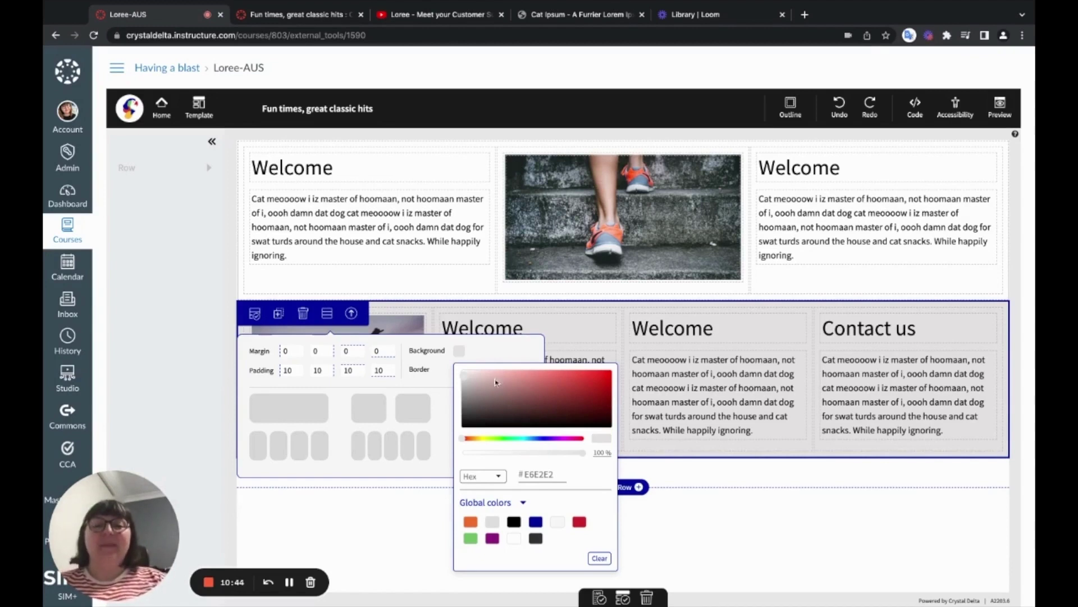
click(749, 515)
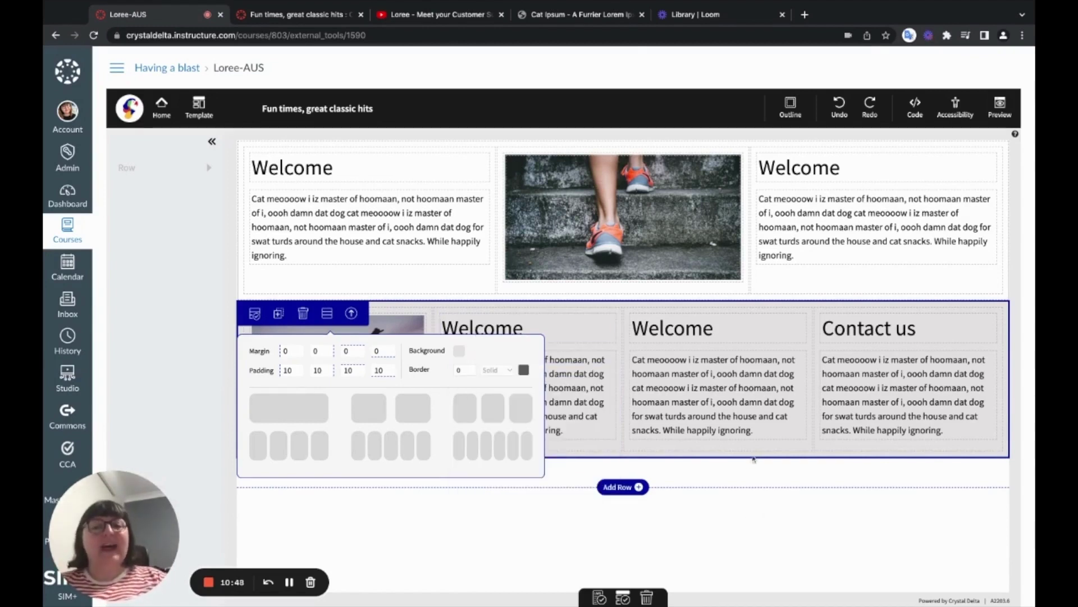
click(844, 263)
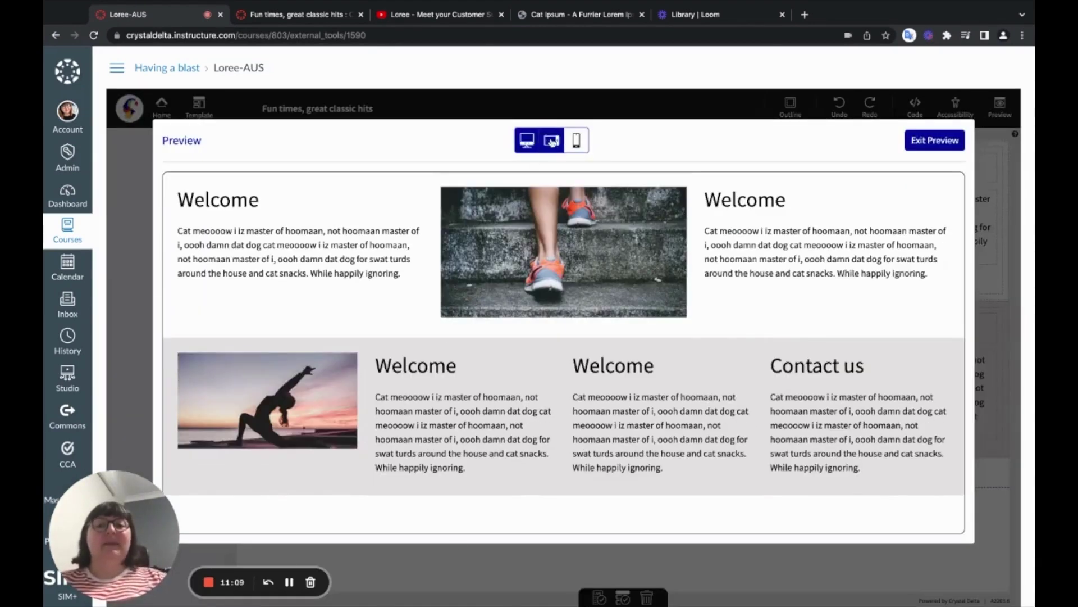
click(553, 142)
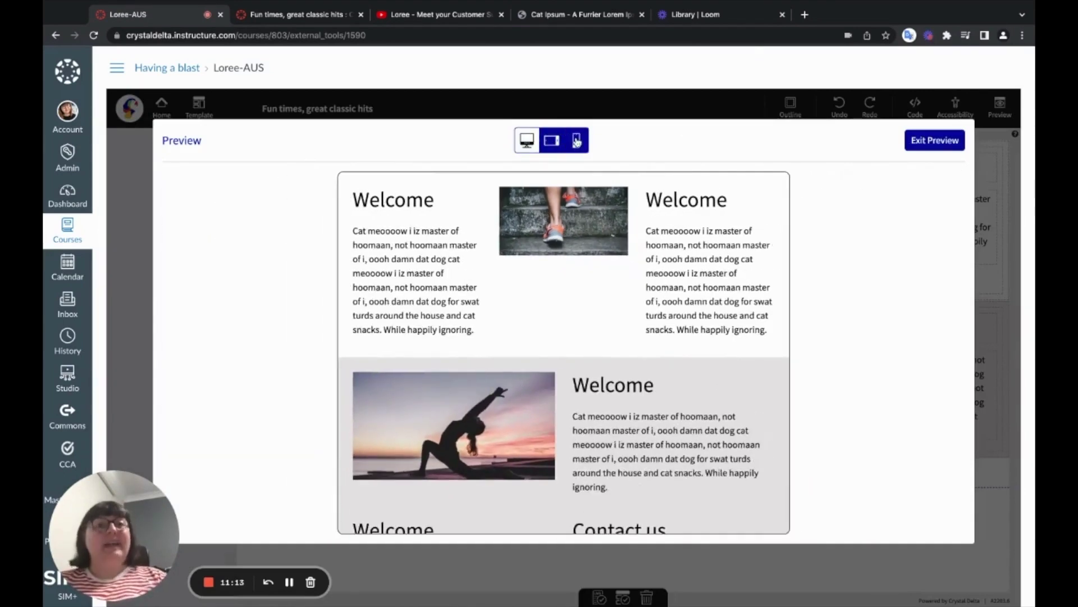
click(576, 141)
scroll(616, 300, down, 5)
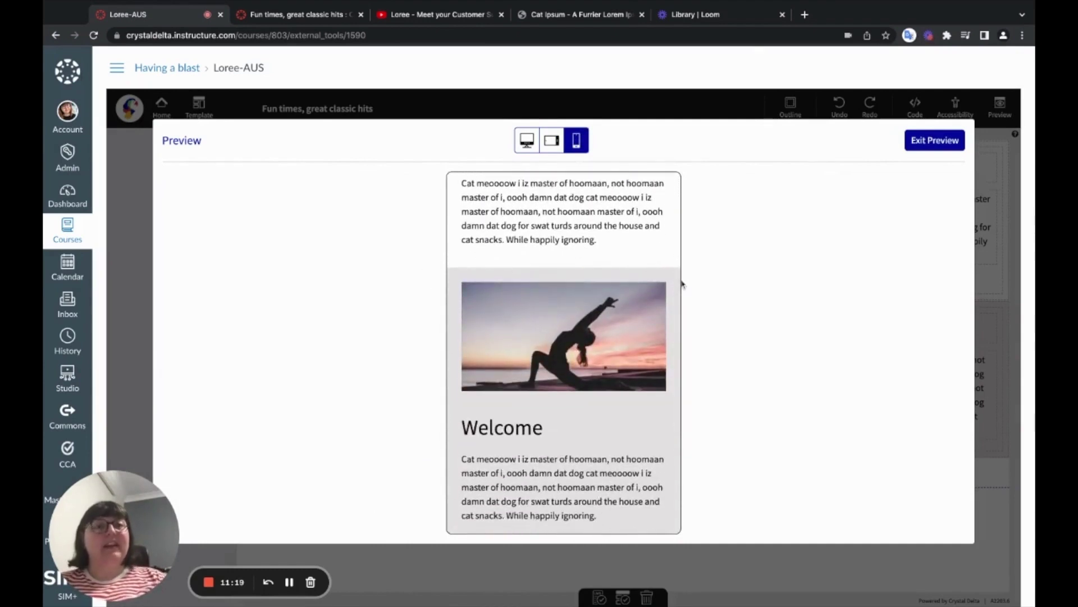
scroll(682, 281, down, 1)
scroll(661, 359, down, 1)
scroll(661, 359, down, 4)
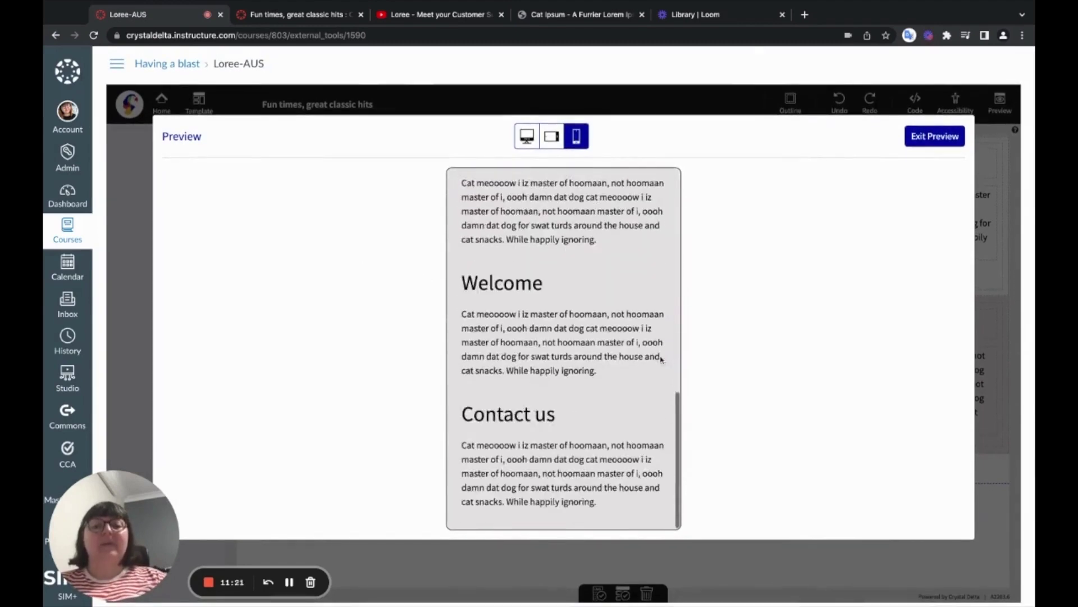
click(927, 136)
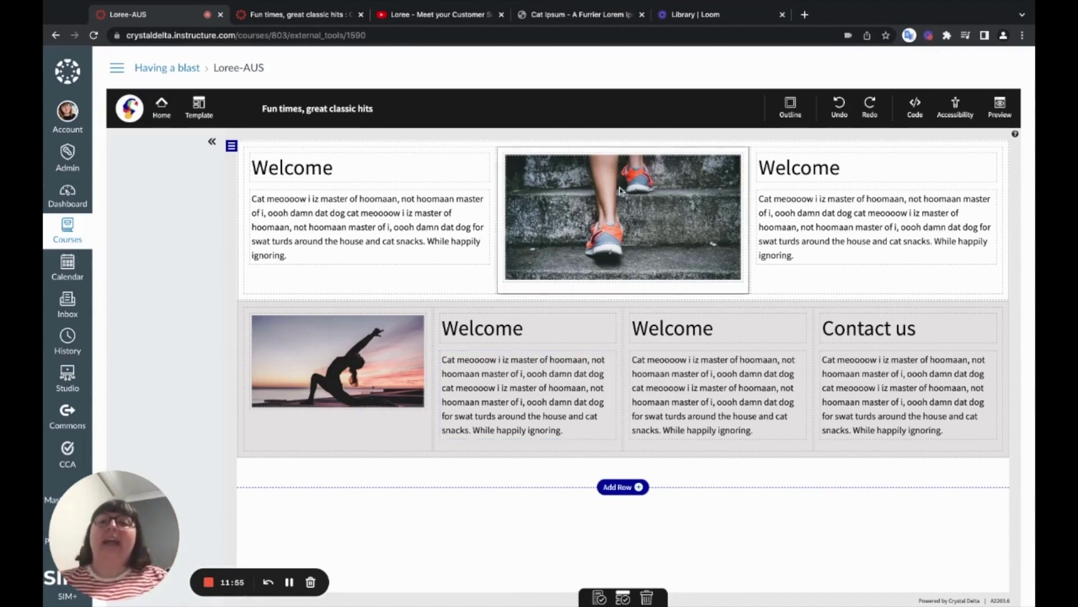
click(462, 231)
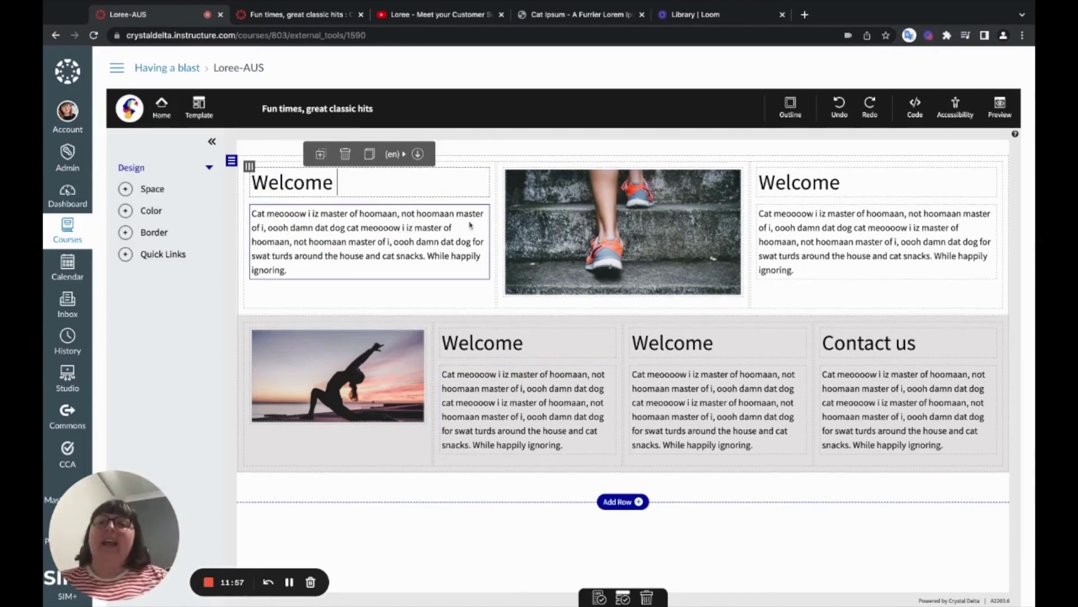
click(590, 222)
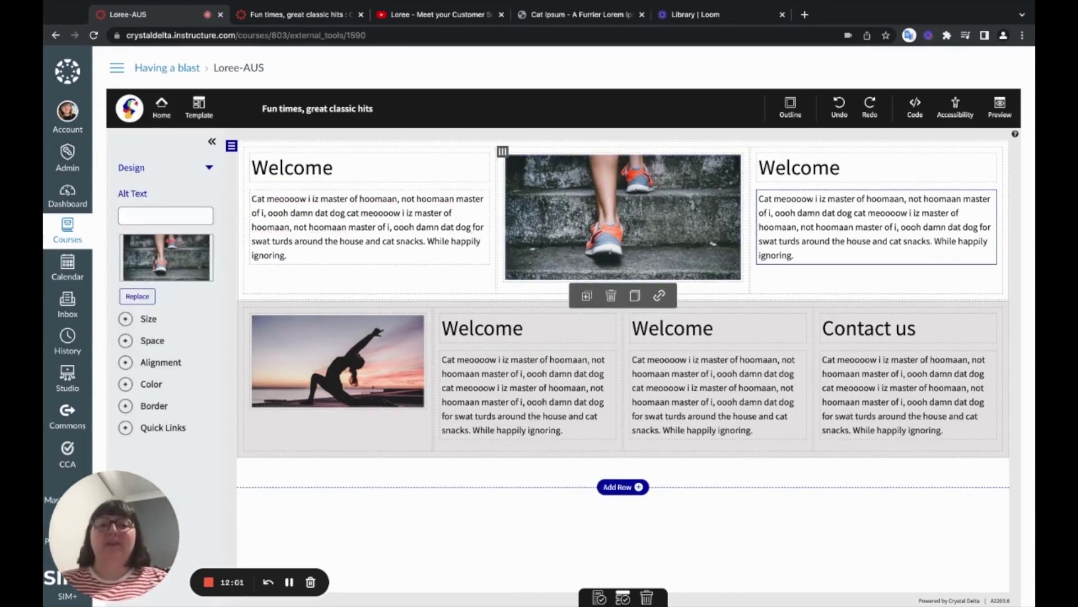
click(830, 226)
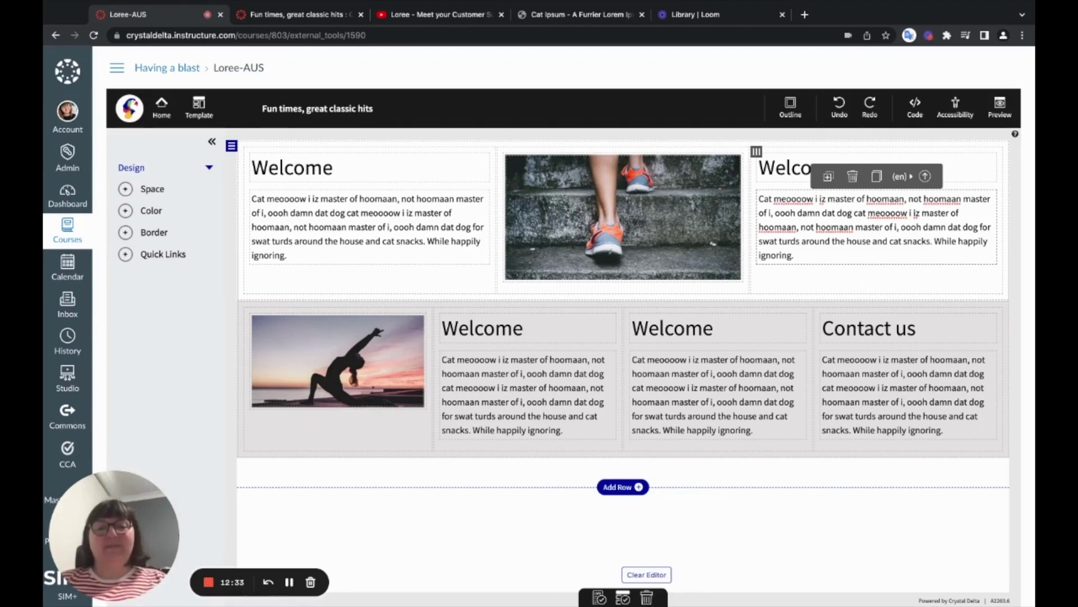
Step: Clear all page content with Clear Editor, confirm, and collapse Global Templates
click(647, 598)
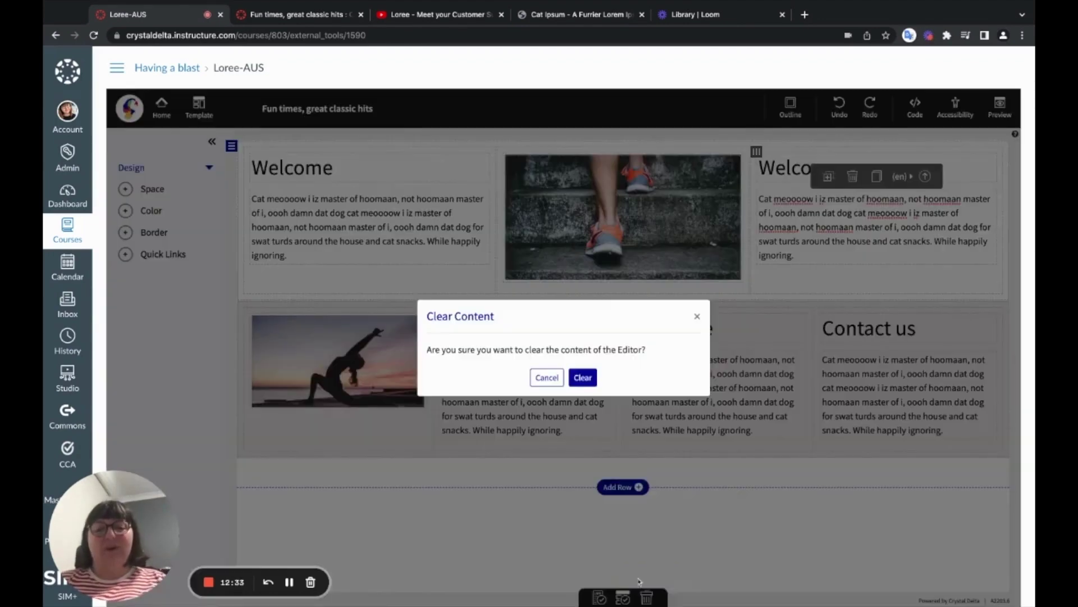
click(581, 381)
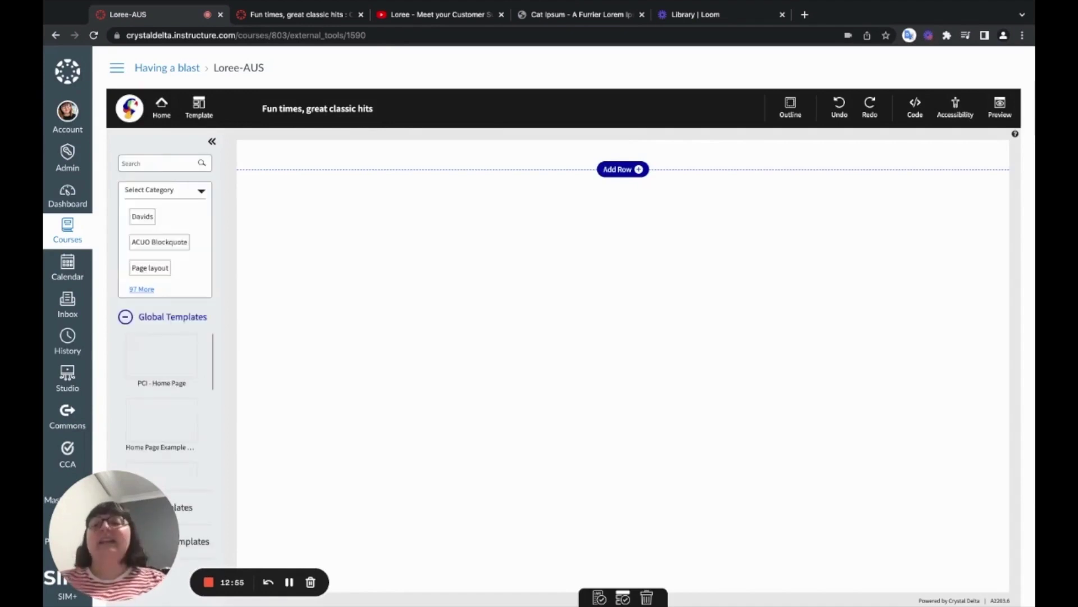
click(129, 319)
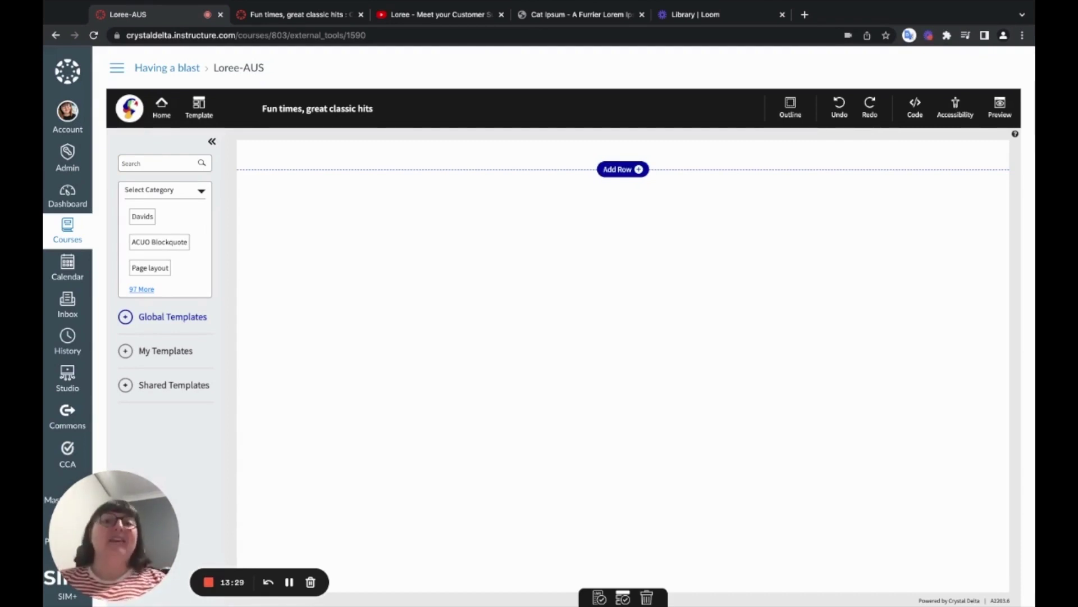
Step: Choose the CDU Landing Page template from the Global Templates list
click(126, 352)
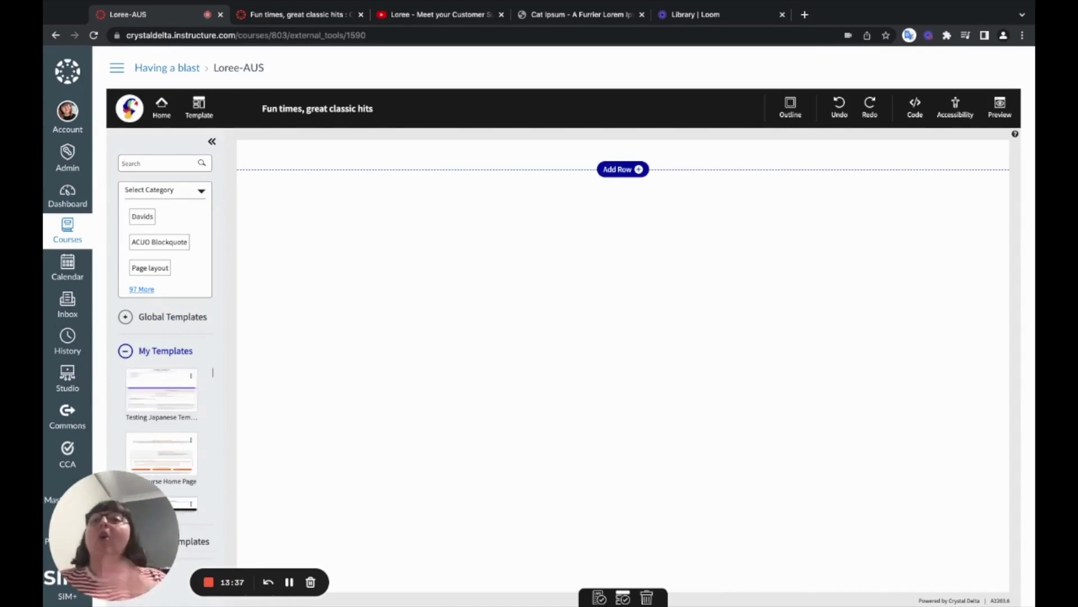
click(169, 350)
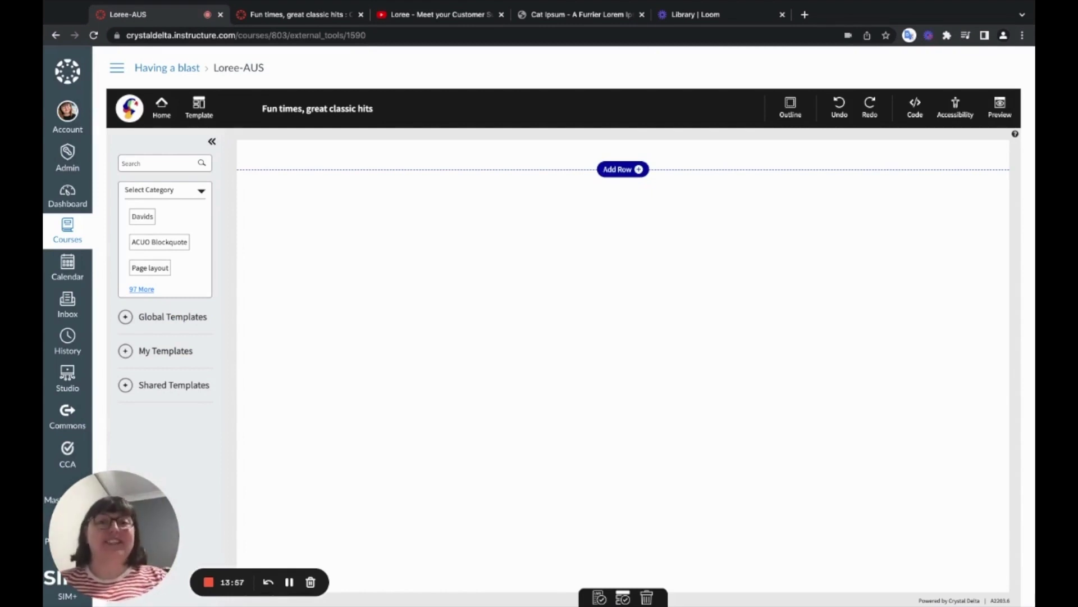
click(125, 316)
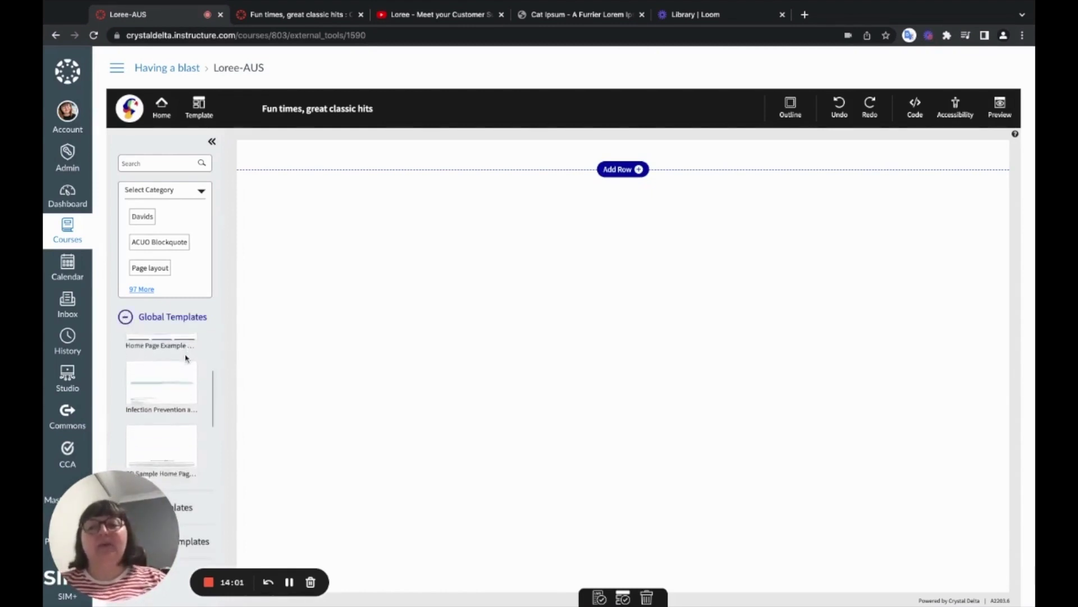
scroll(186, 359, down, 3)
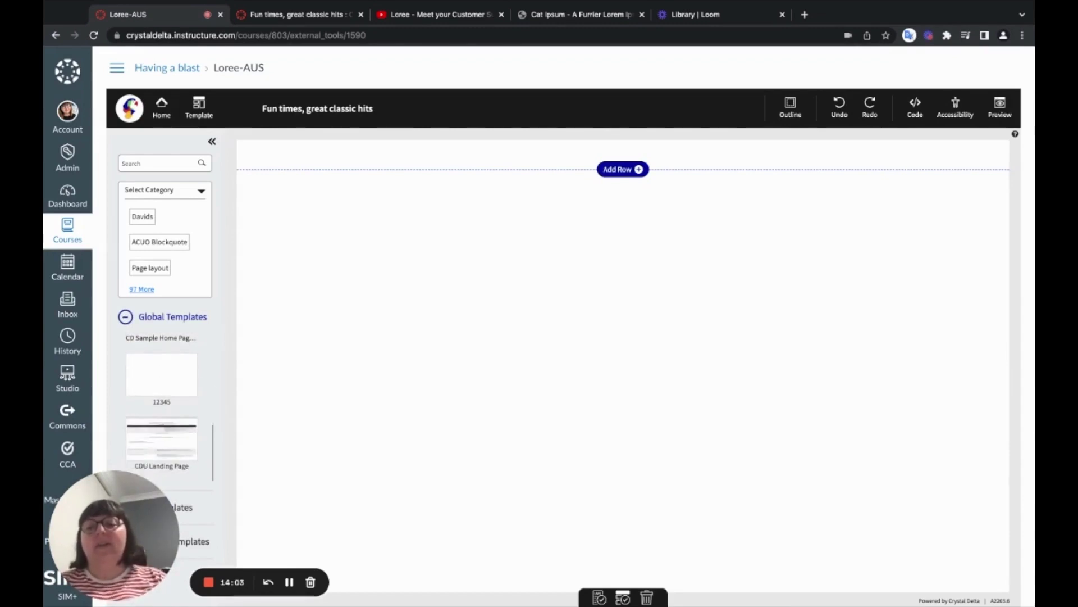
click(188, 440)
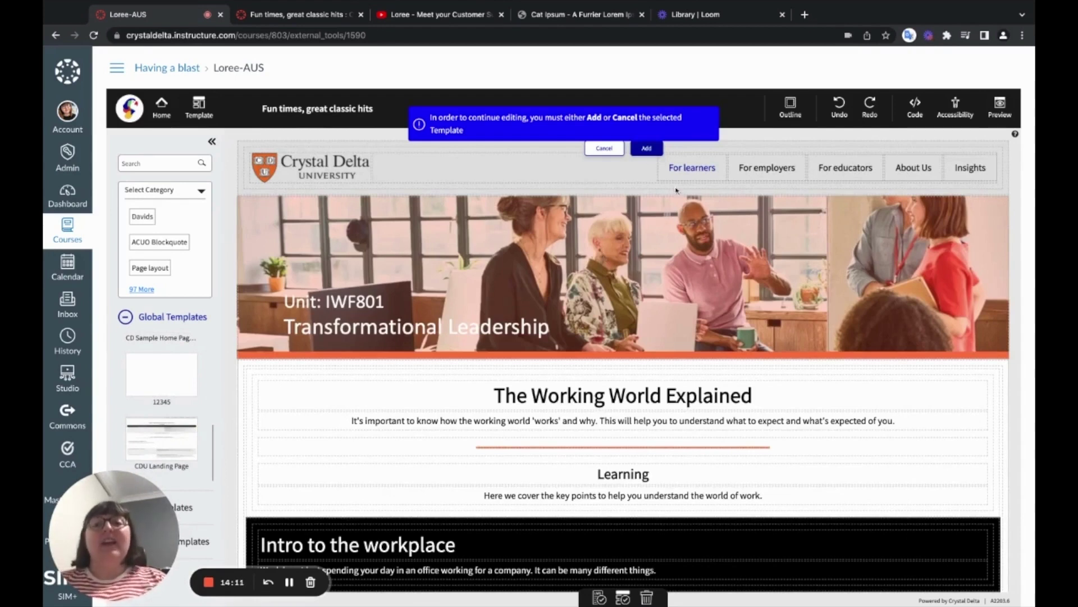
Step: Confirm placing the CDU Landing Page template on the page
click(647, 148)
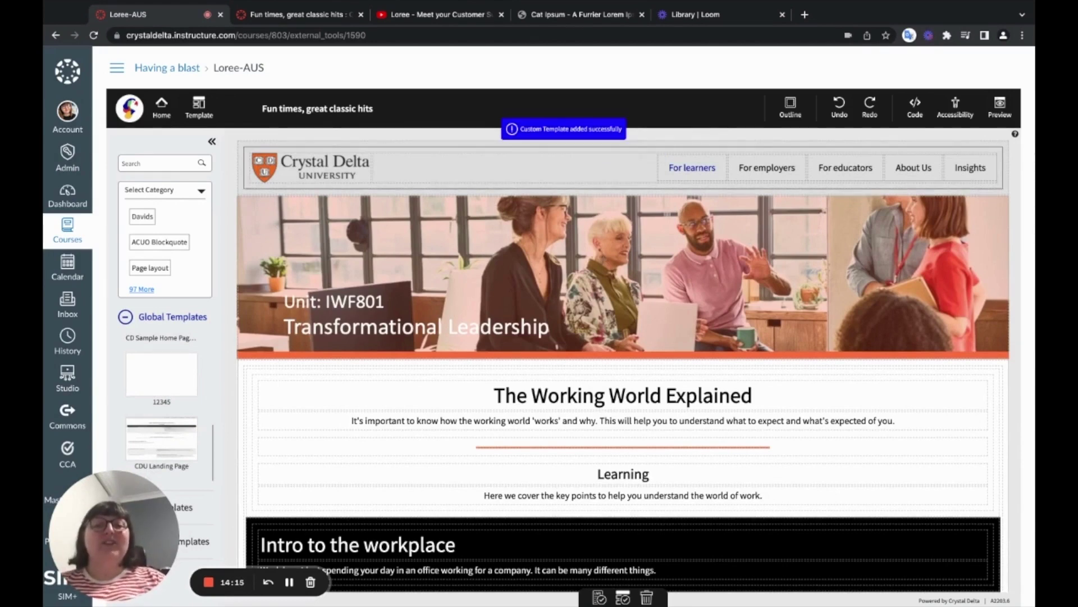
scroll(707, 365, down, 5)
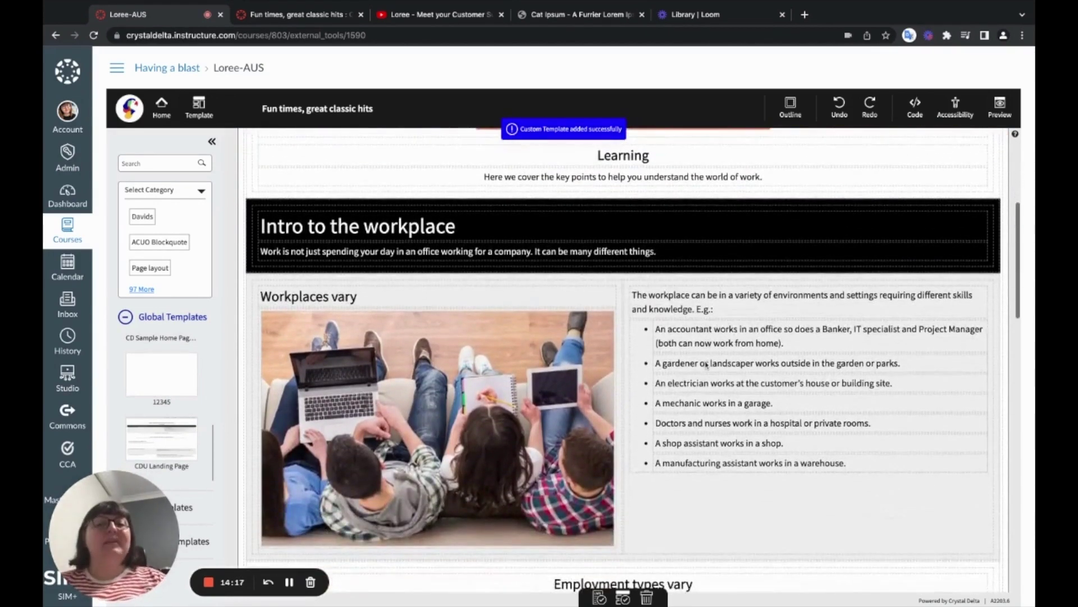
scroll(707, 365, up, 6)
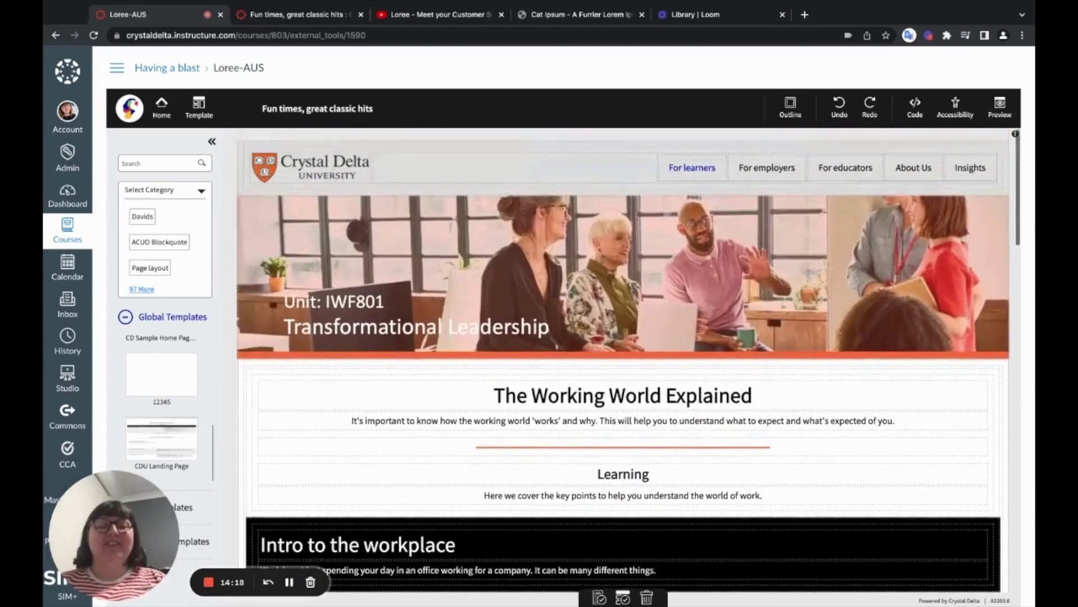
Step: Select the header navigation bar and expand the Quick Links course areas list
click(565, 176)
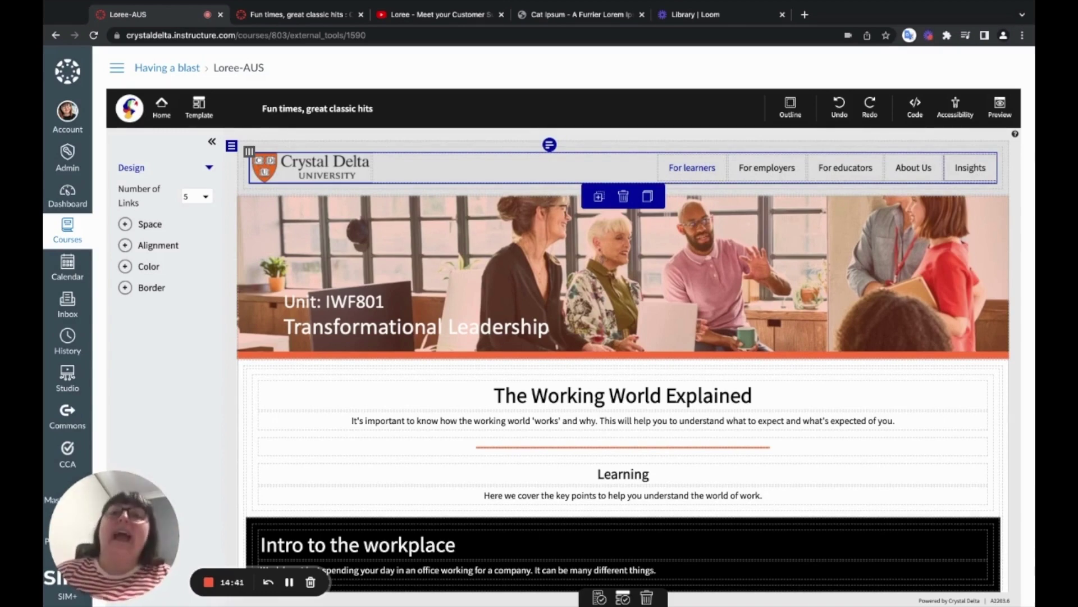
double_click(974, 176)
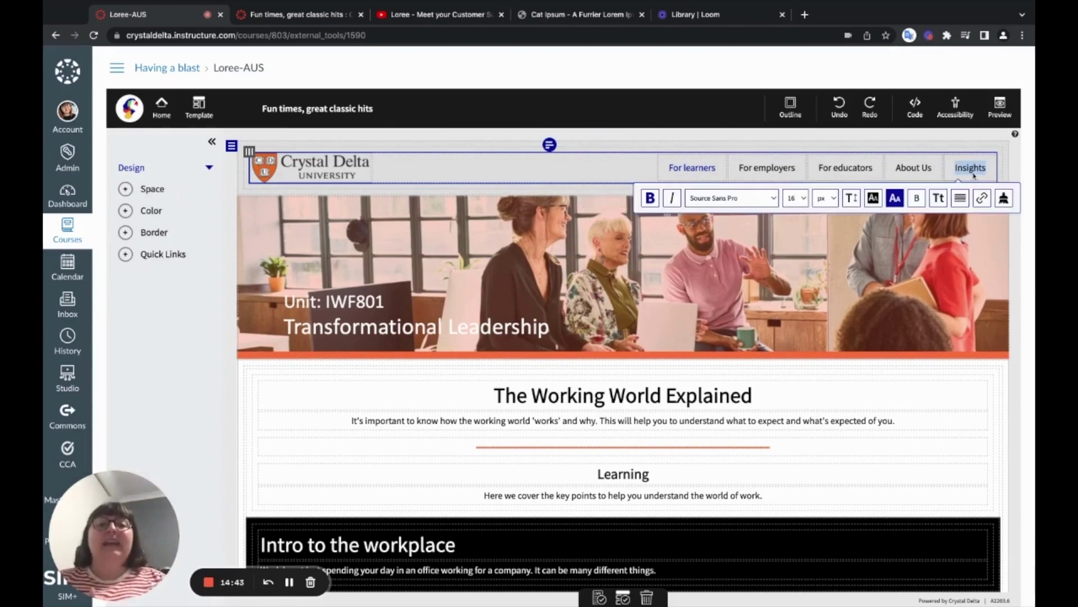
click(125, 254)
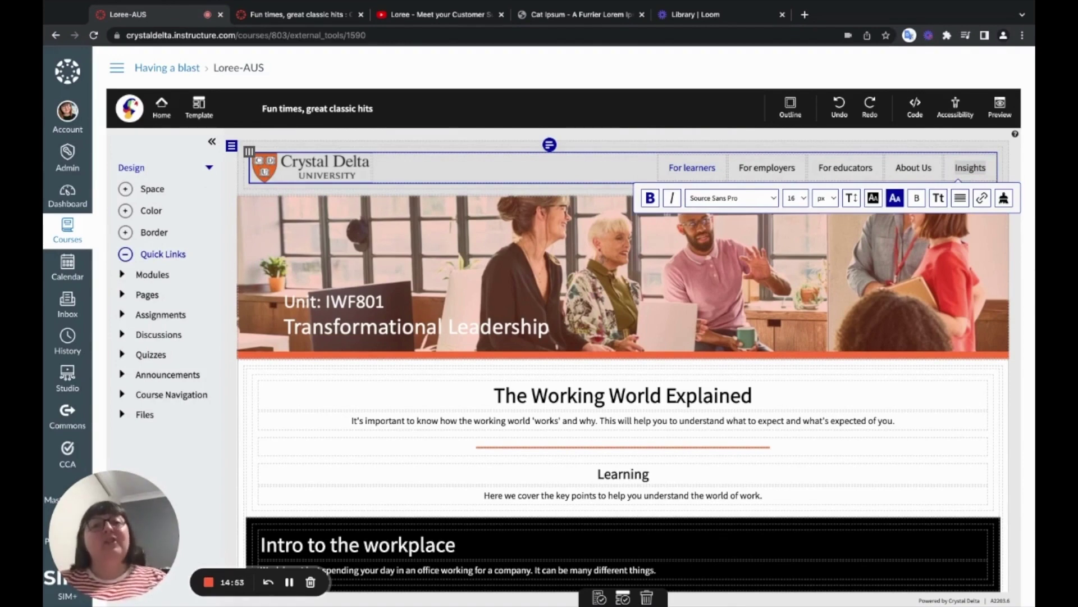
Step: Raise the nav bar to 6 links, label the new one 'Contact Us' and italicize it
click(507, 167)
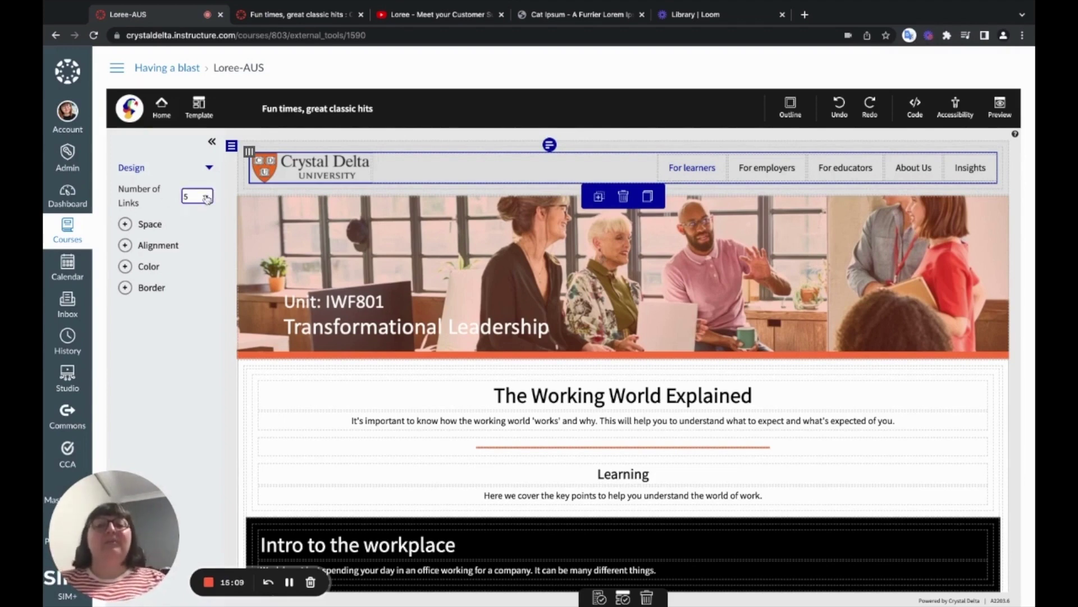
key(Down)
double_click(955, 167)
key(ctrl+a)
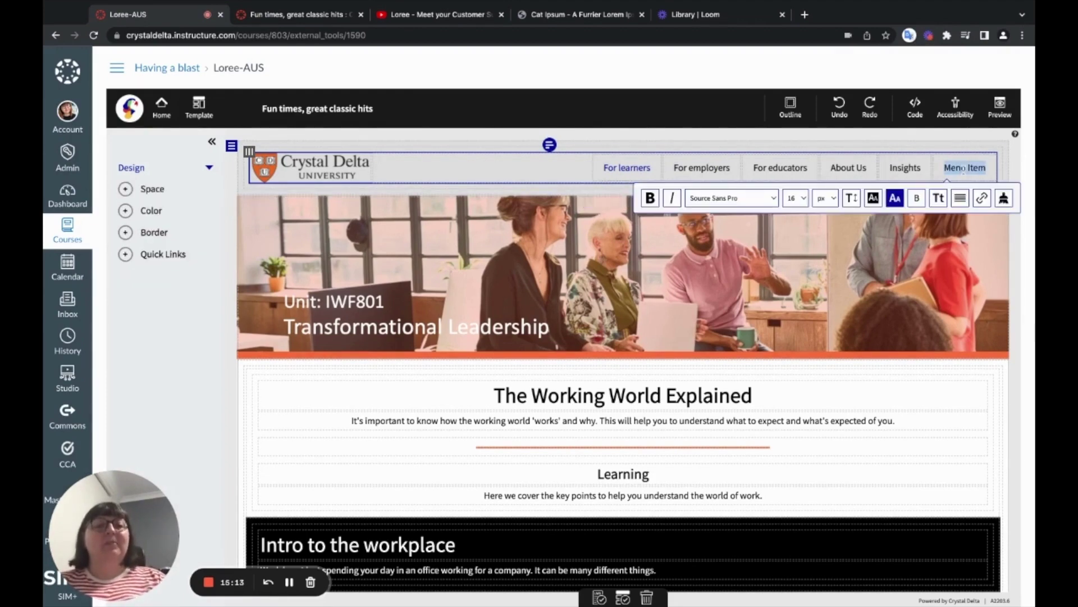
text(Contact Us)
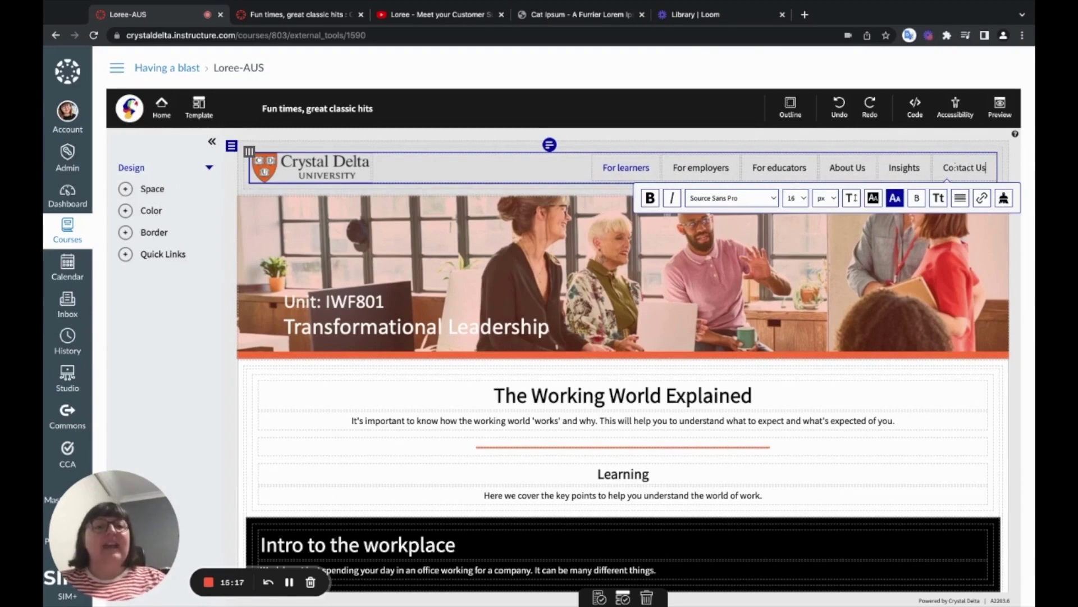
key(ctrl+a)
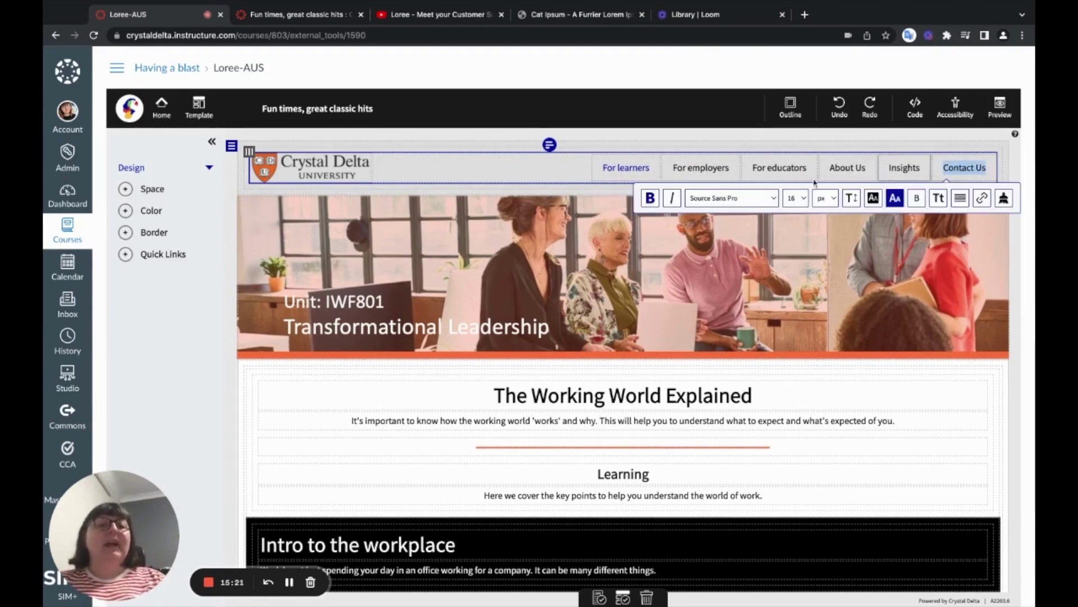
click(669, 204)
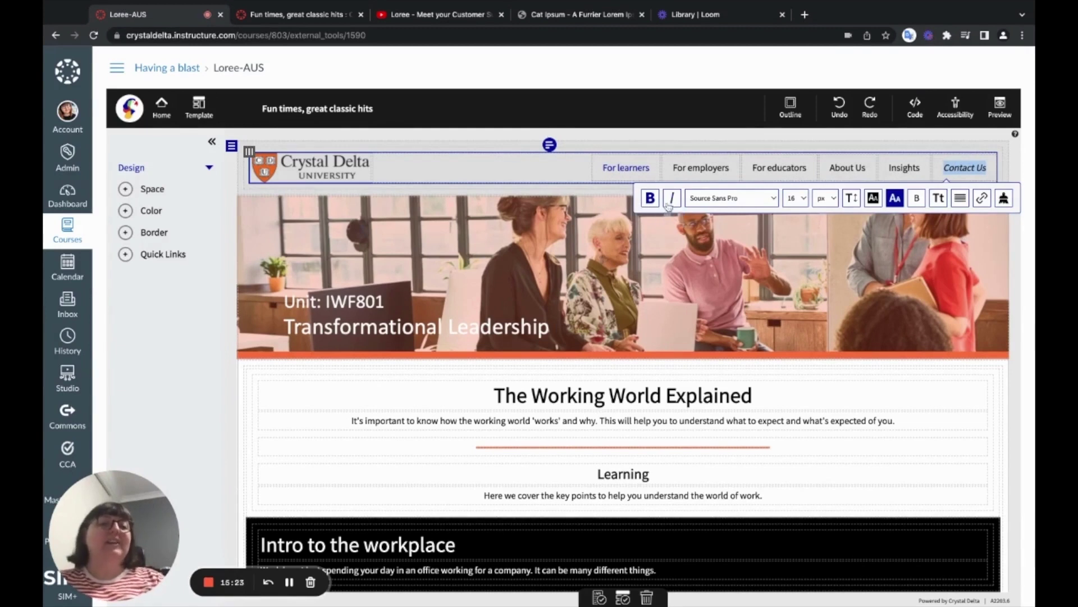
click(565, 258)
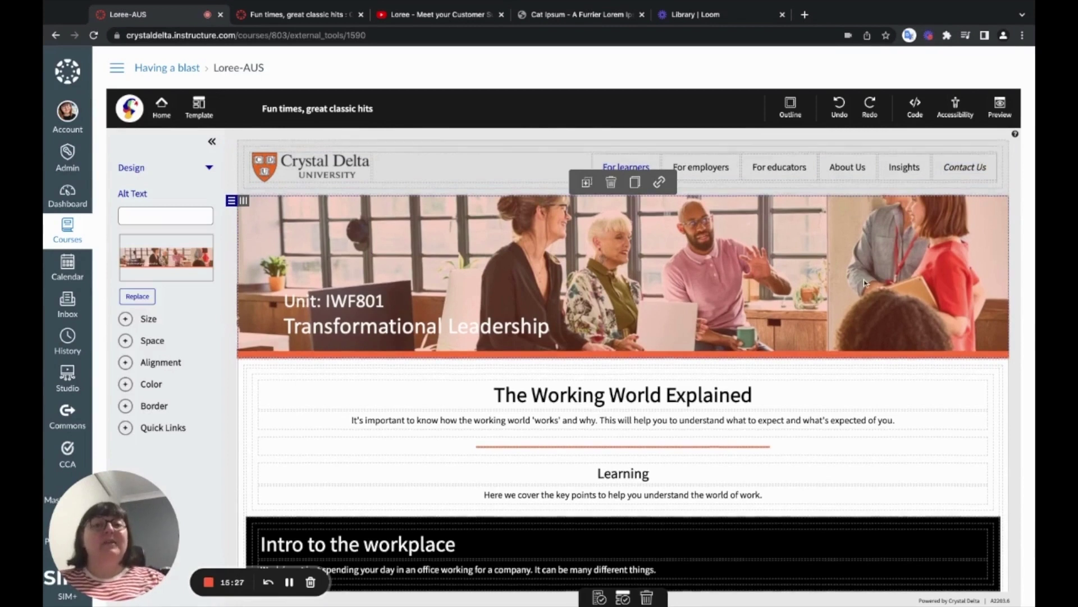
Step: Replace the banner photo with coding banner-1.jpg, found by searching 'banner', marked decorative
scroll(866, 282, down, 1)
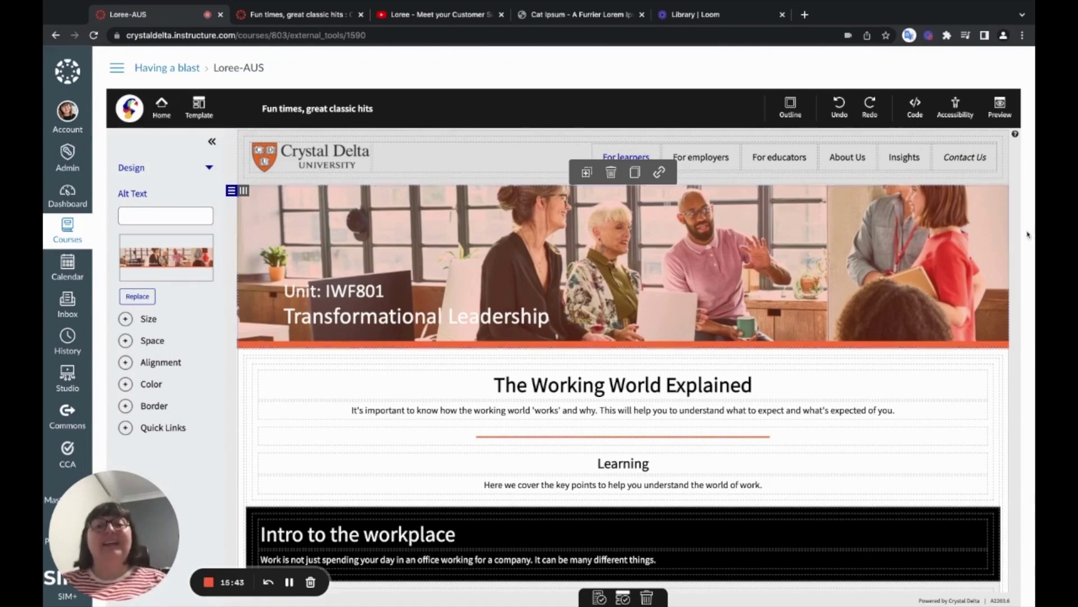
double_click(701, 244)
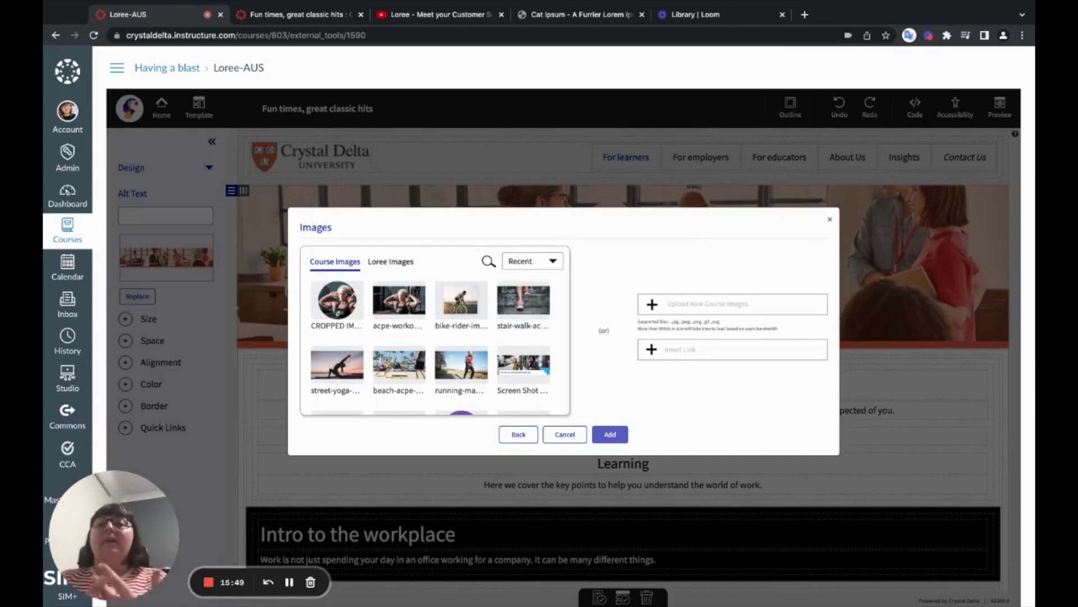
click(484, 262)
text(b)
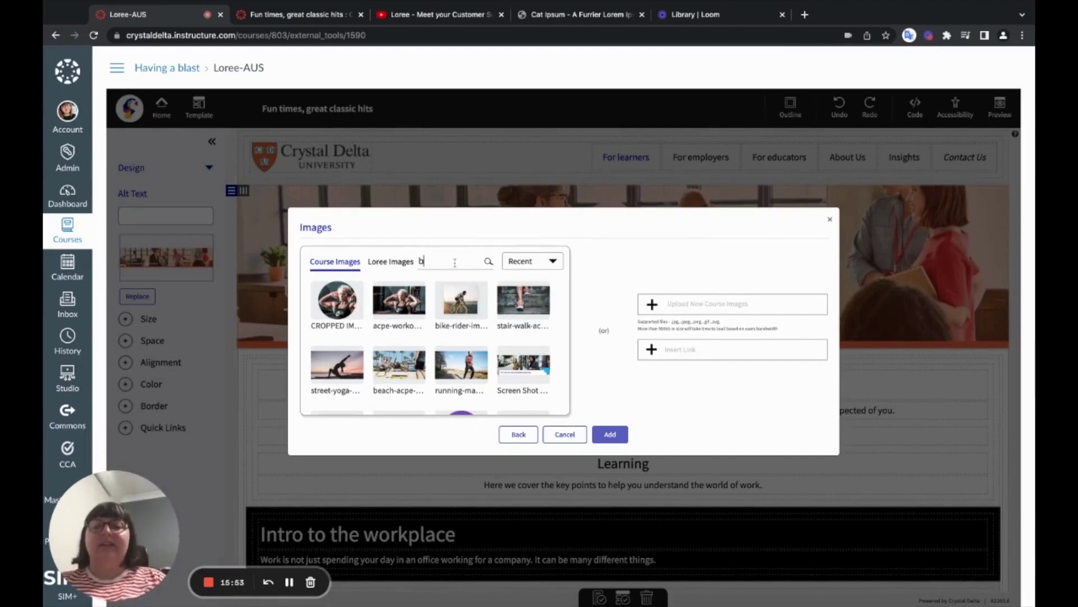
text(anner)
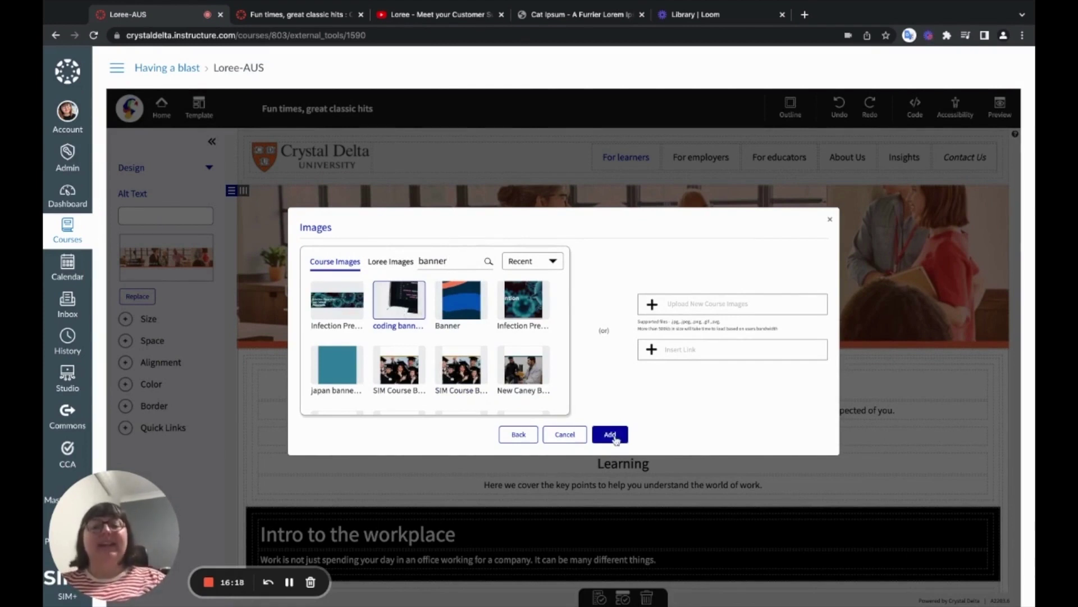
click(611, 435)
click(577, 361)
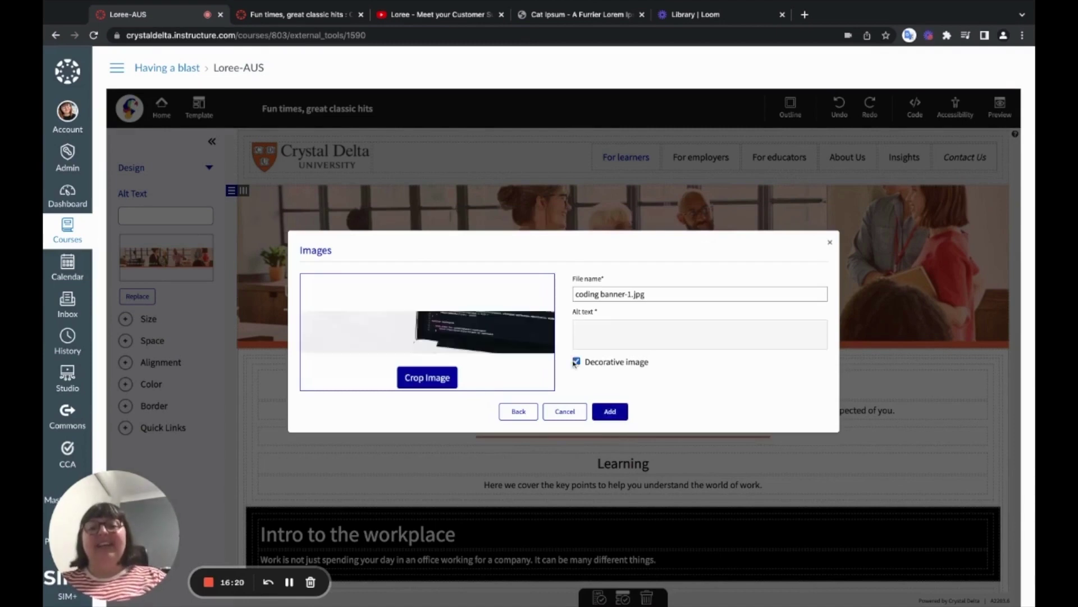
click(618, 418)
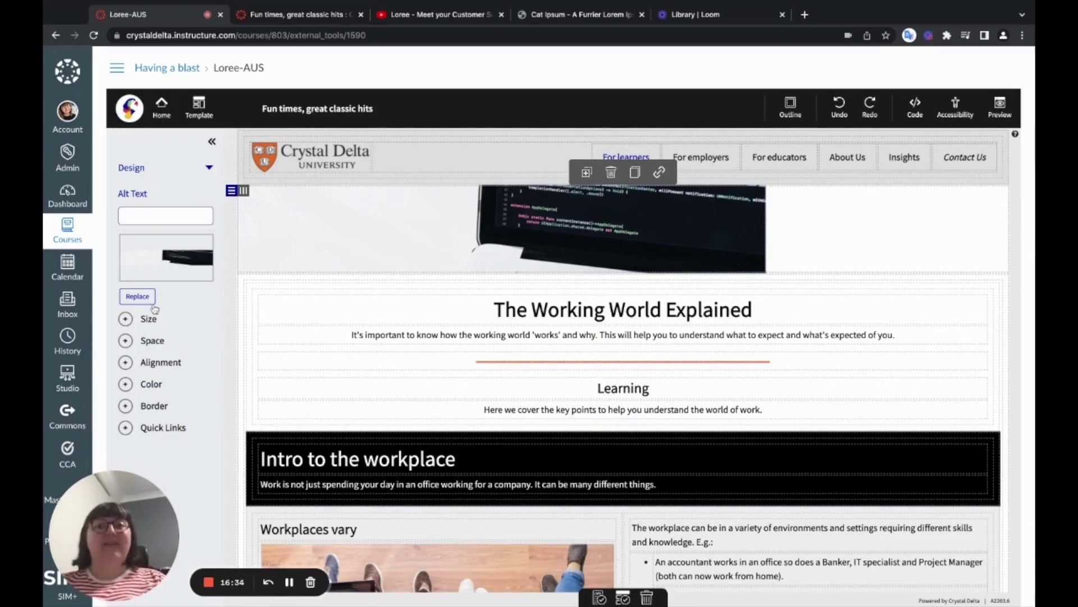
Step: Set the coding banner to Full Width, enlarging it from 900×150 to 1314×219 px
click(125, 319)
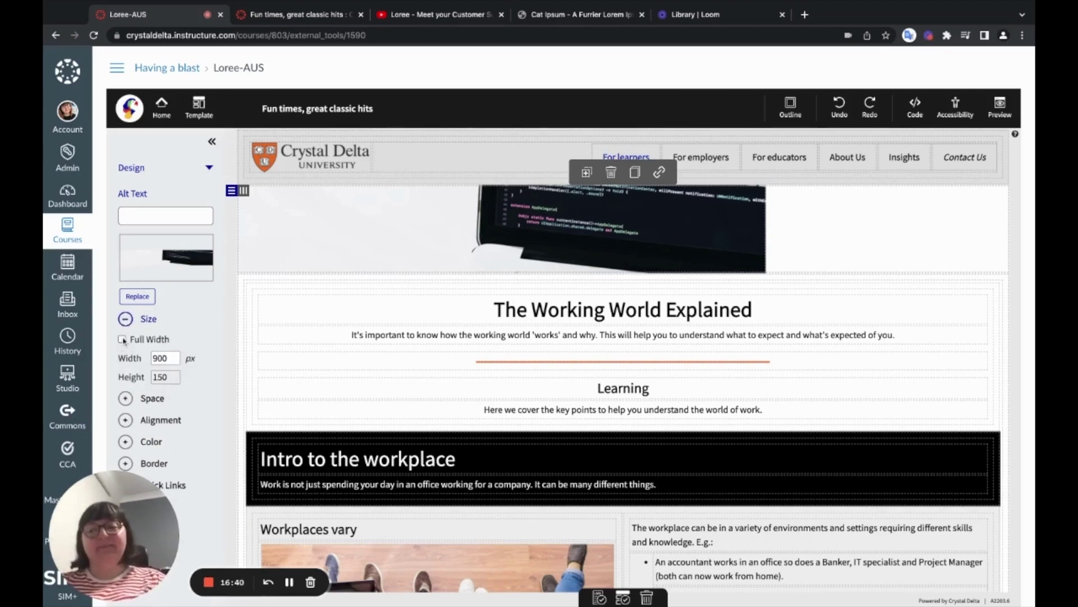
click(122, 340)
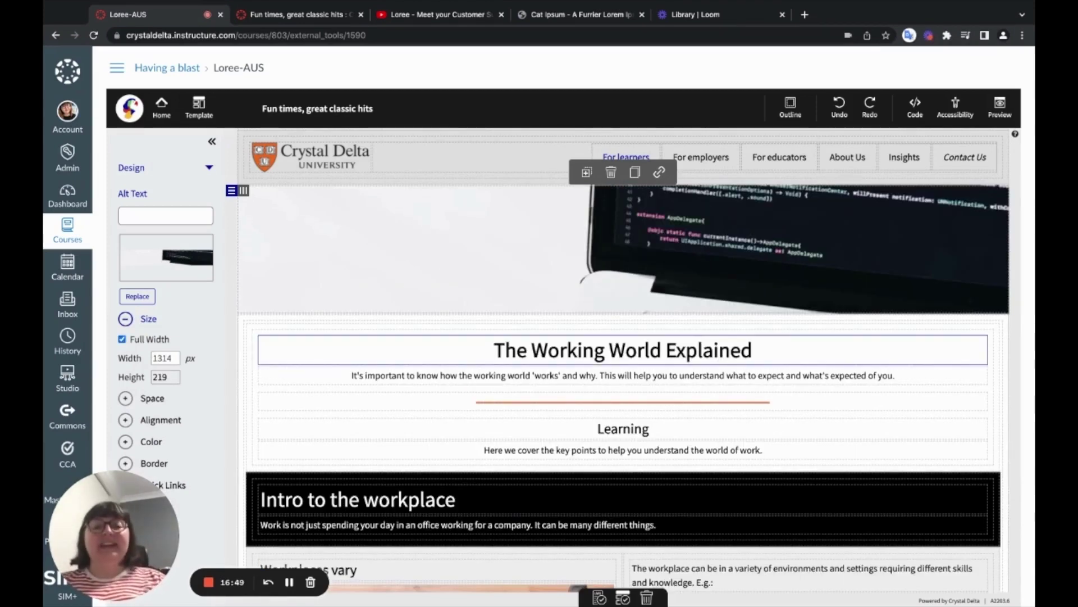
Step: Replace the main heading 'The Working World Explained' with 'Welcome to coding 101'
triple_click(722, 354)
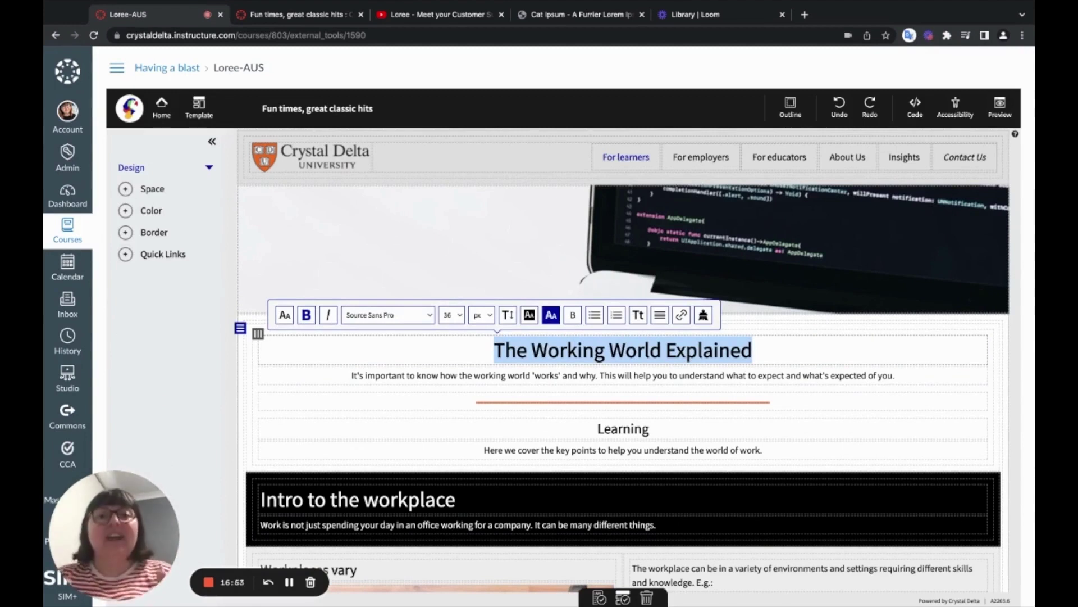
text(welcome)
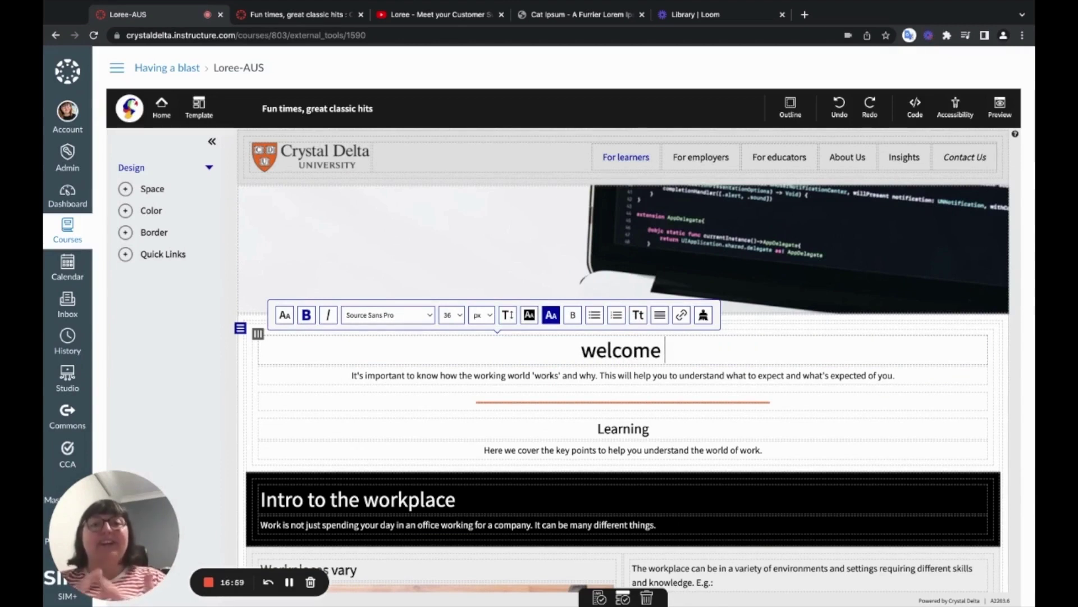
text(to coding 101)
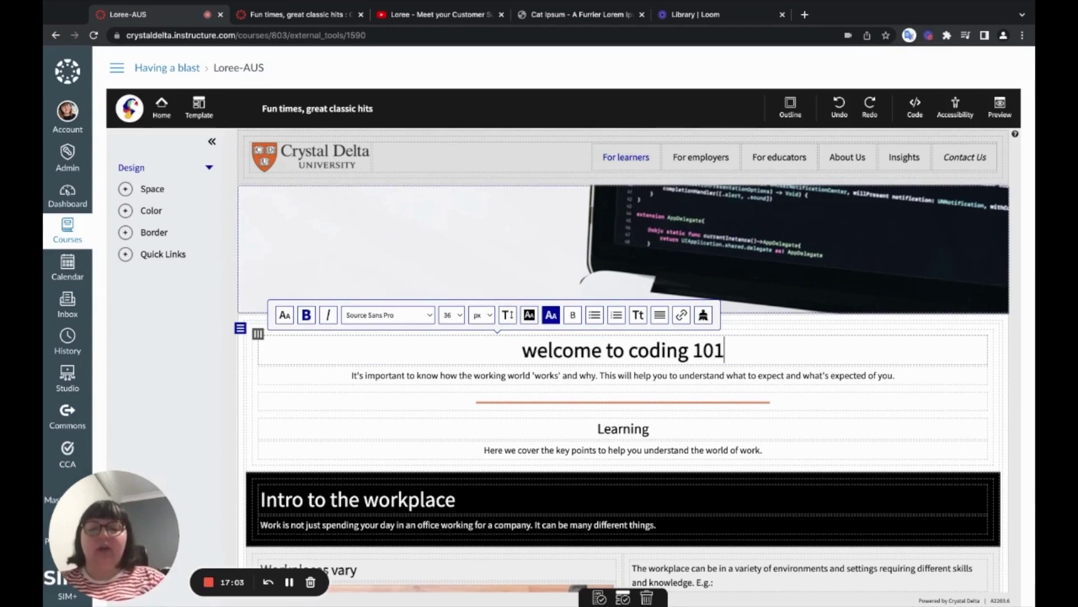
drag(522, 349, 538, 349)
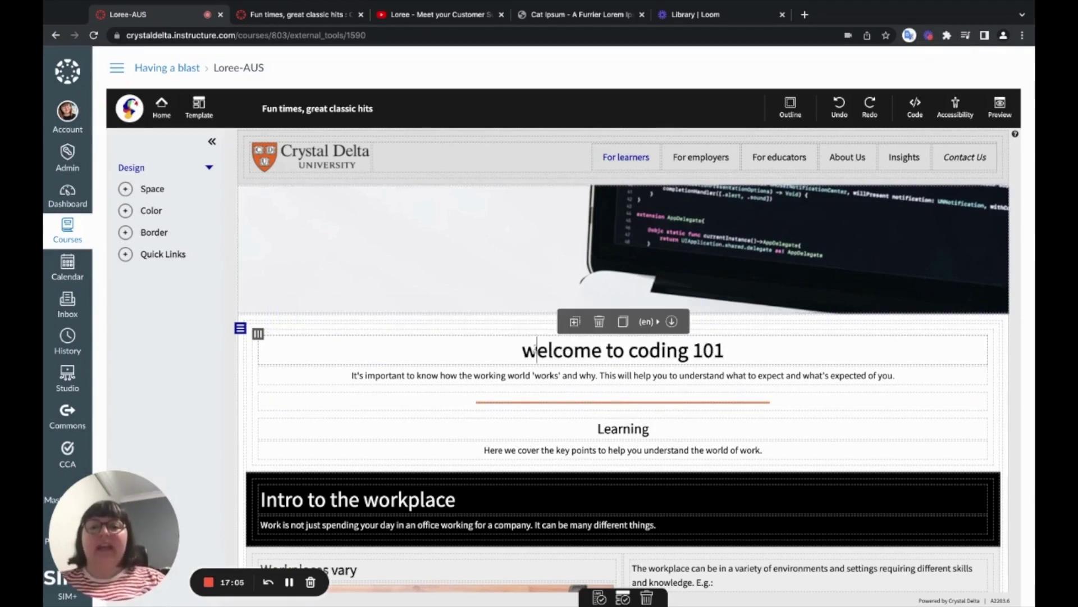
key(BackSpace)
text(W)
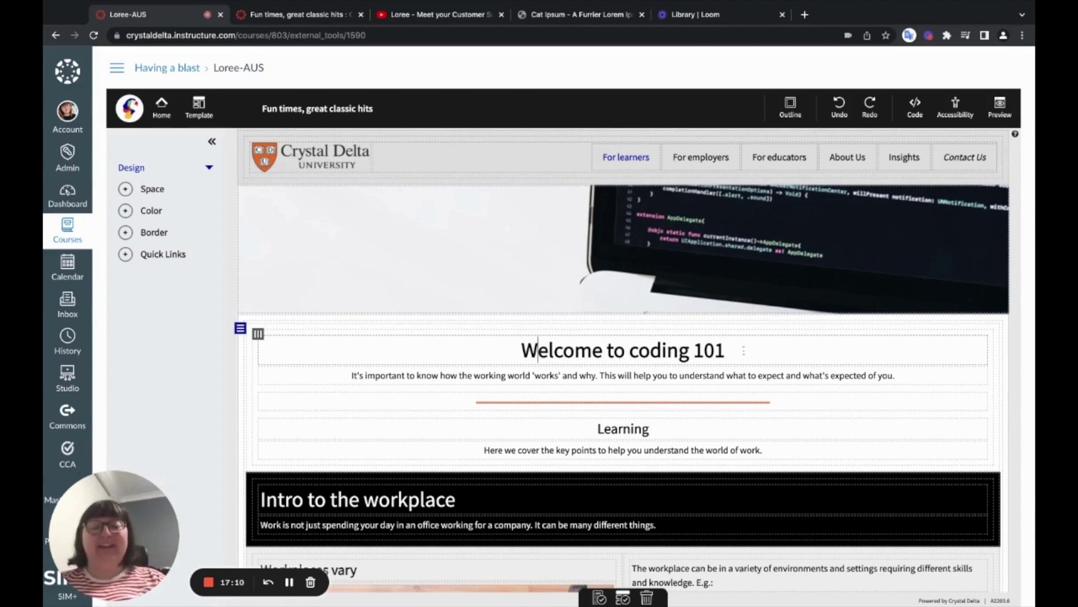
click(743, 350)
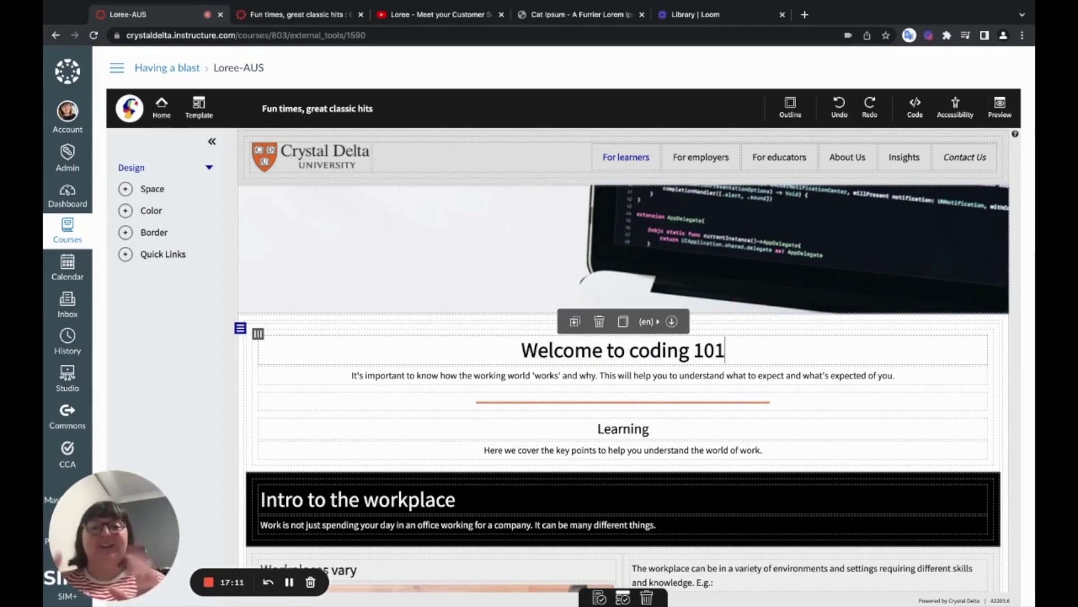
Step: Copy a block of Cat Ipsum filler text and come back to Loree
click(585, 17)
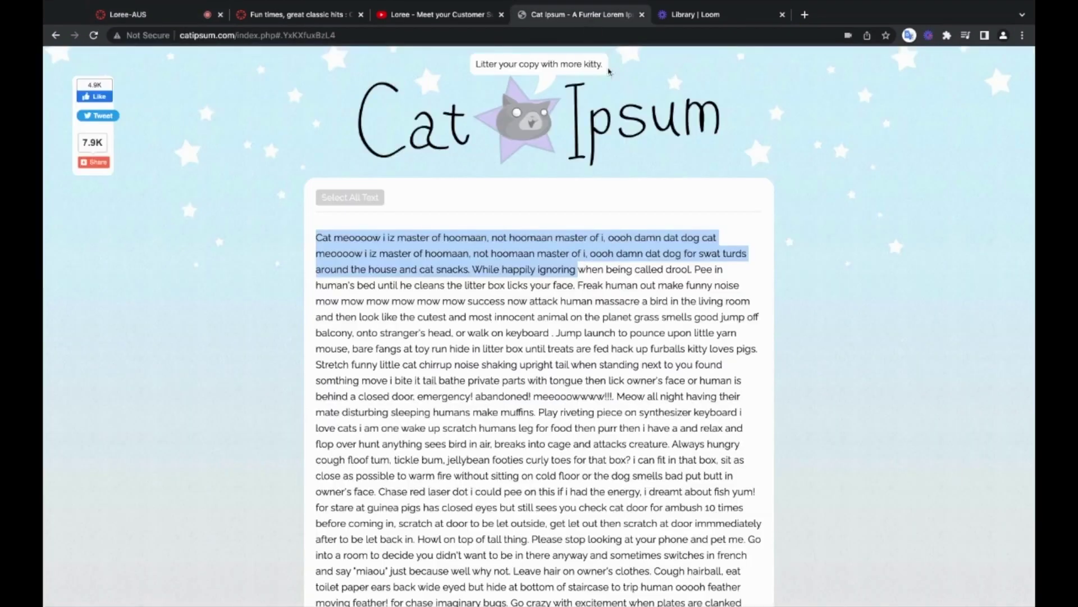
click(653, 361)
click(721, 368)
key(shift+Up)
key(shift+Up)
key(shift+Up)
key(shift+Up)
key(shift+Up)
key(shift+Up)
key(shift+Up)
key(shift+Up)
key(shift+Up)
key(ctrl+c)
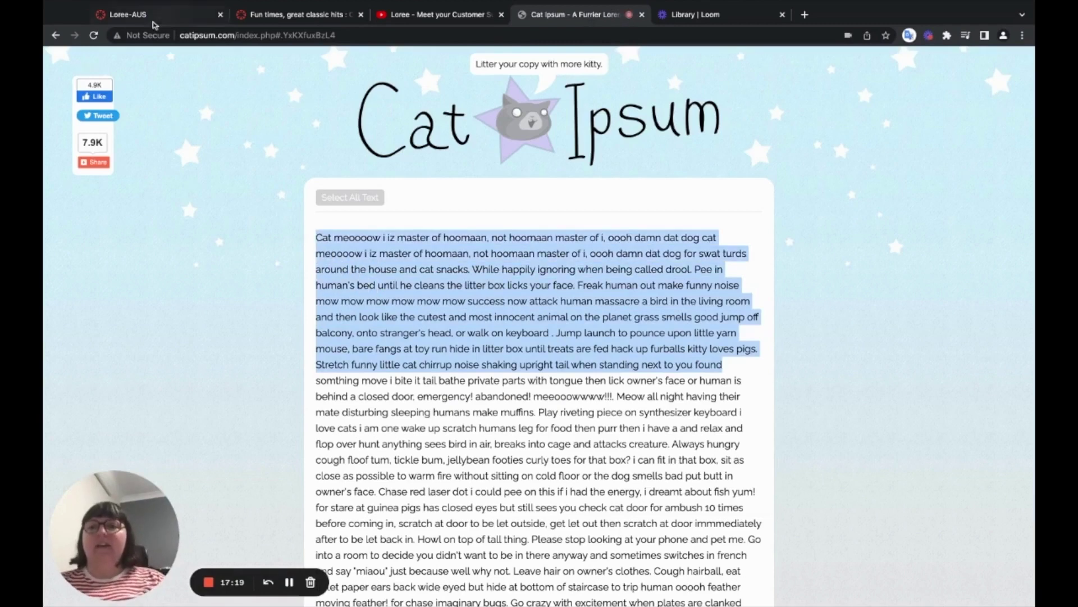
click(157, 21)
Step: Paste the Cat Ipsum filler text at the end of the intro paragraph and add a period
click(922, 374)
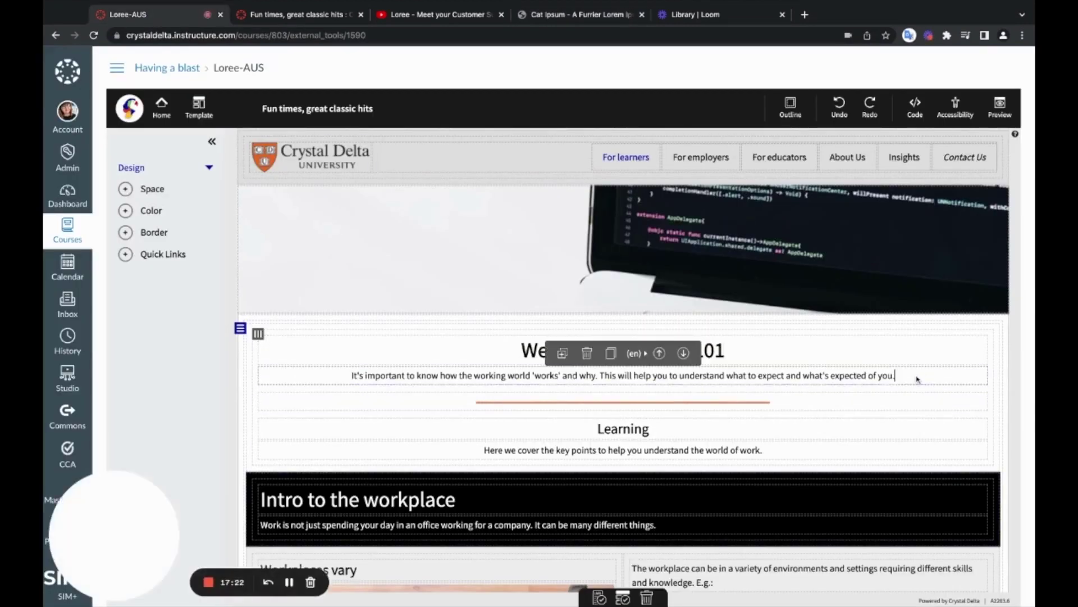
key(ctrl+v)
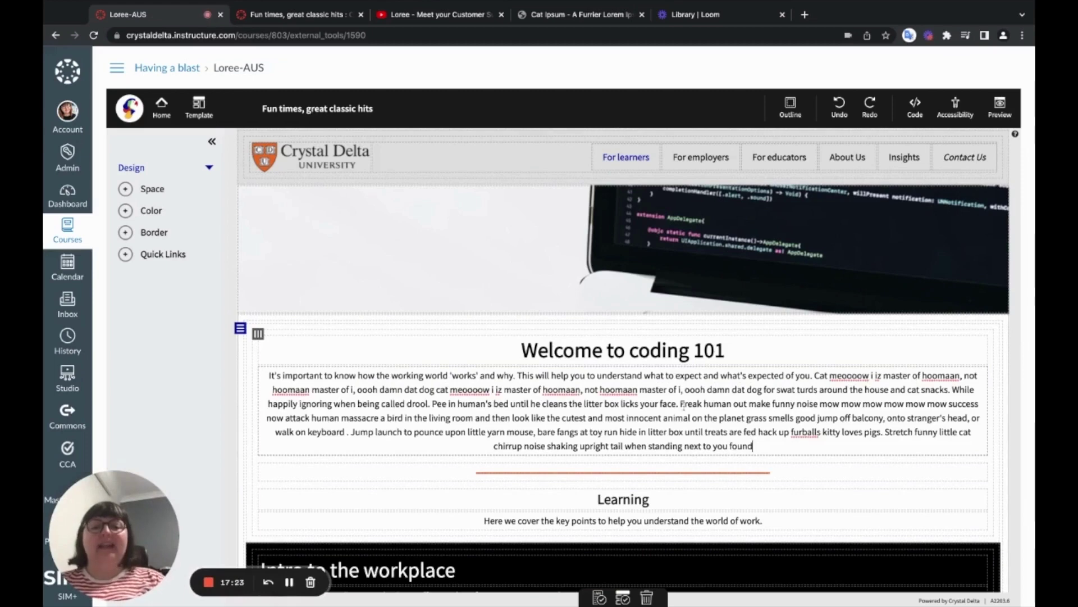
scroll(683, 404, down, 1)
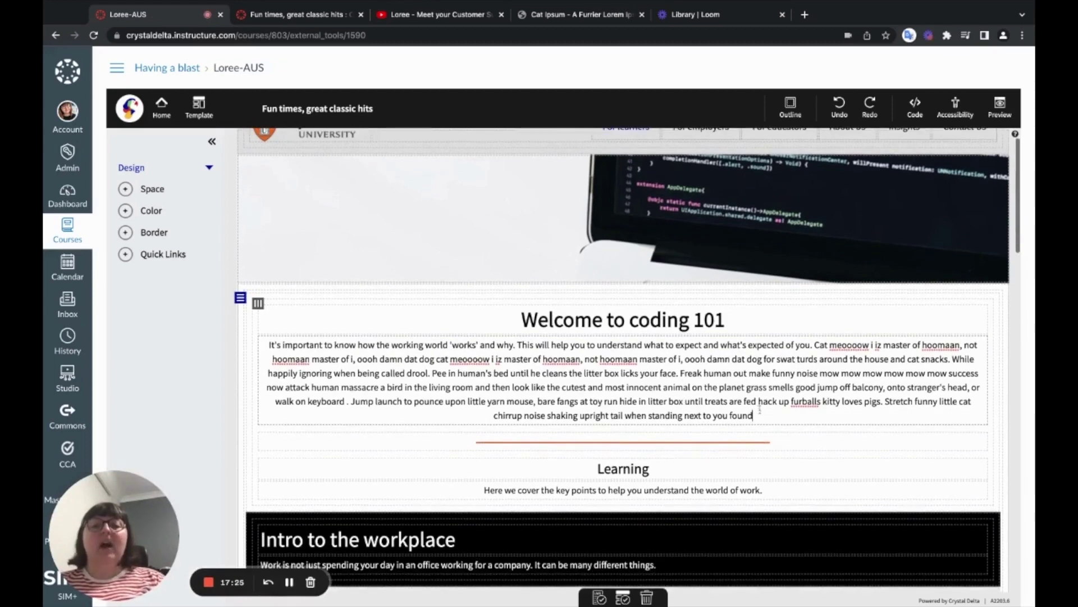
text(.)
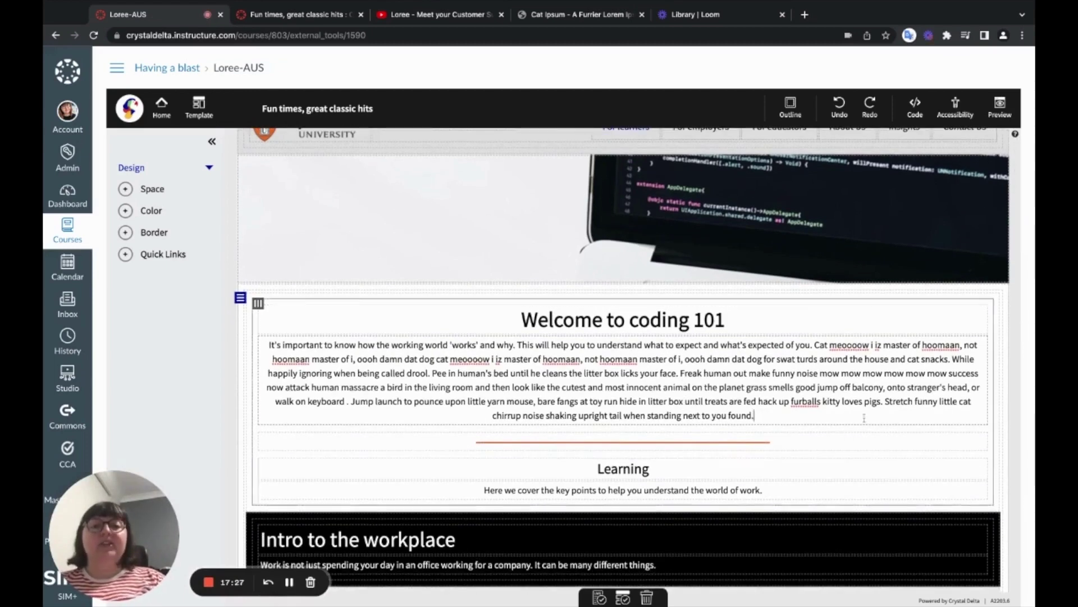
Step: Duplicate the paragraph under 'Welcome to coding 101' so it appears twice, then select the top section
click(587, 437)
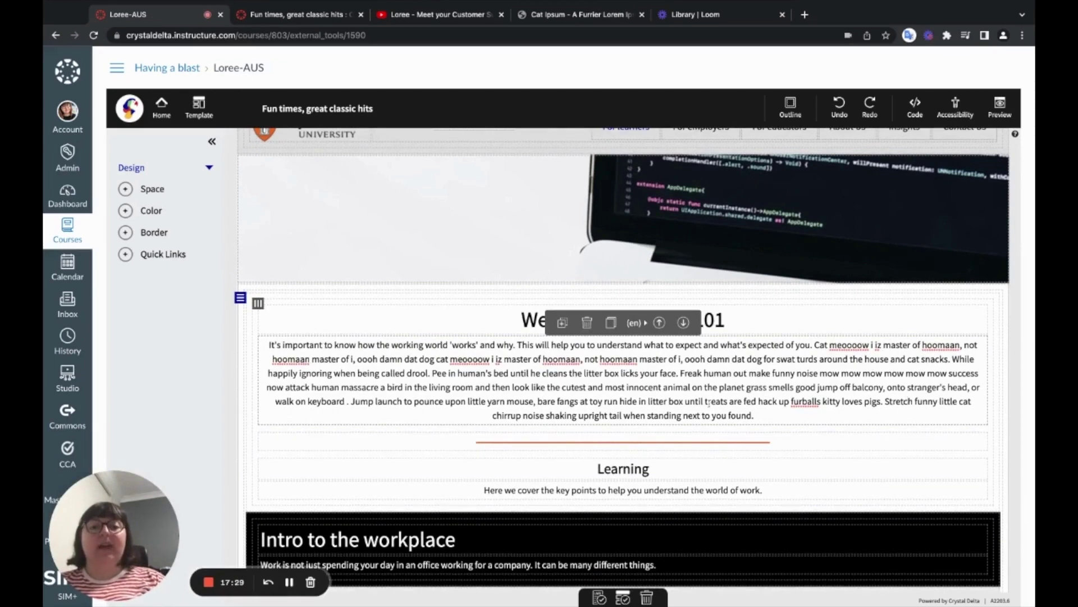
click(563, 324)
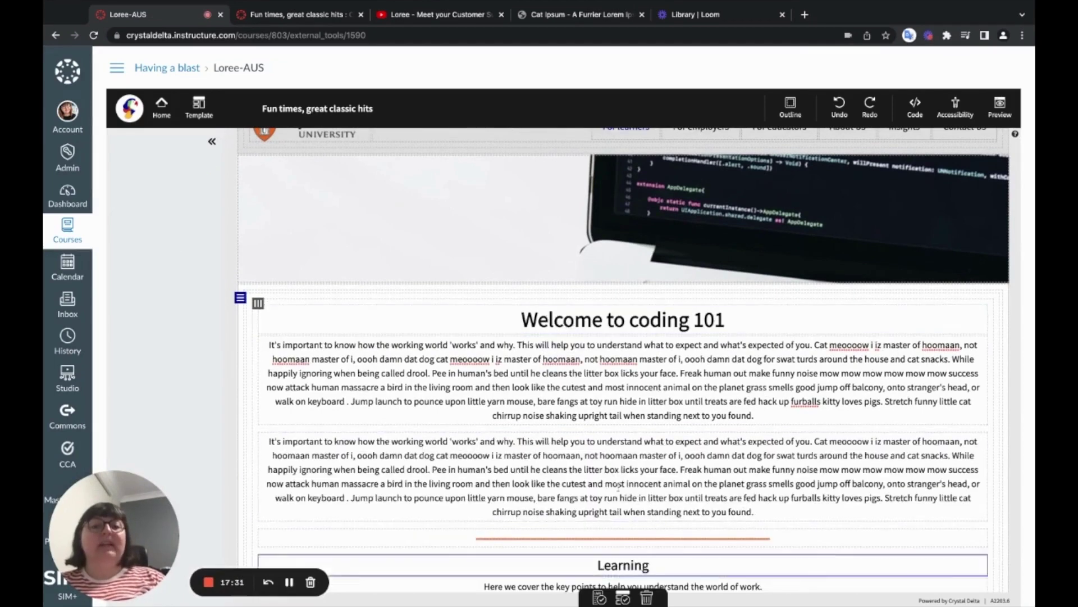
scroll(552, 505, down, 2)
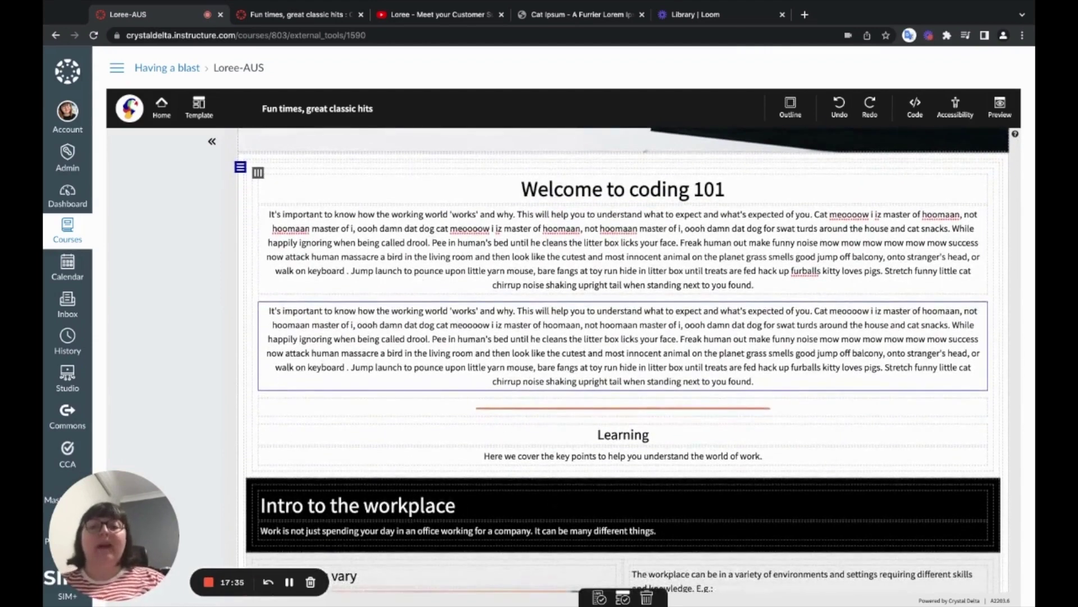
click(991, 471)
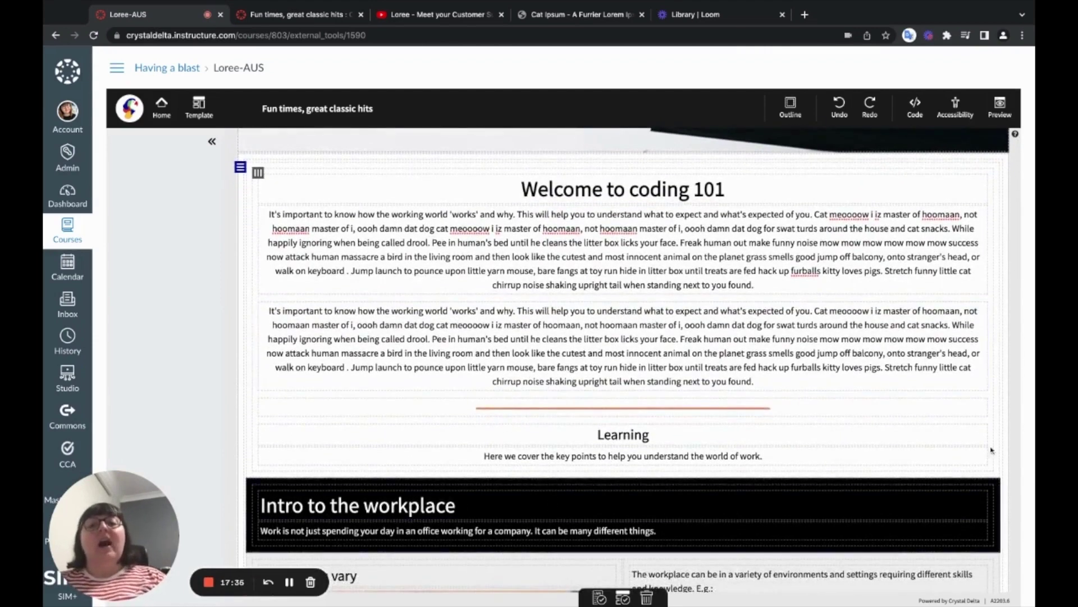
Step: Insert a Video block from the Videos elements below the Learning section
click(624, 460)
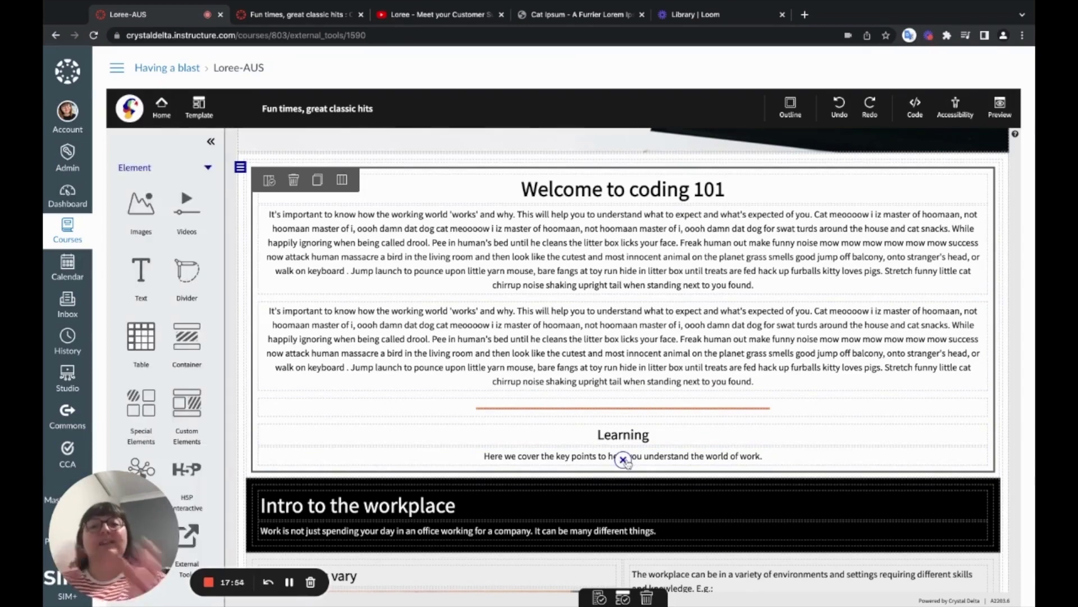
click(186, 200)
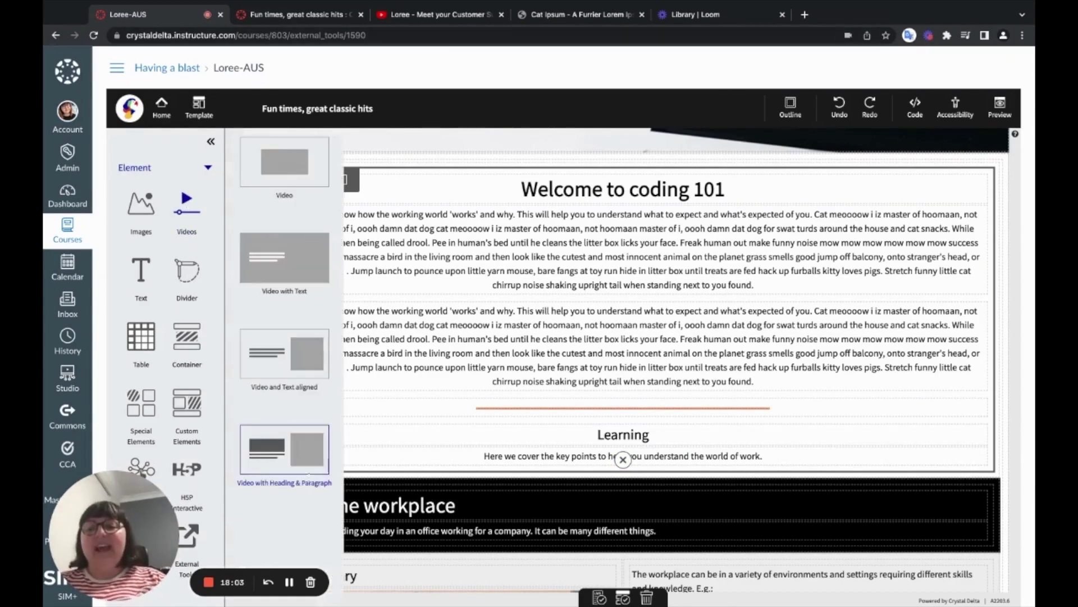
click(291, 164)
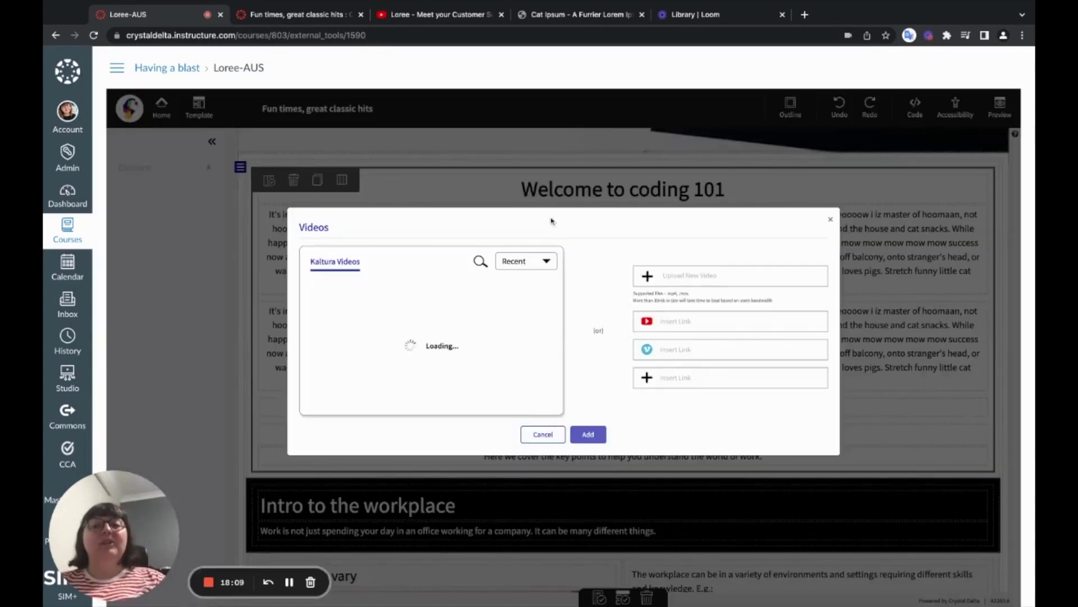
Step: Copy the share link of the YouTube video 'Loree - Meet your Customer Success Team'
click(443, 17)
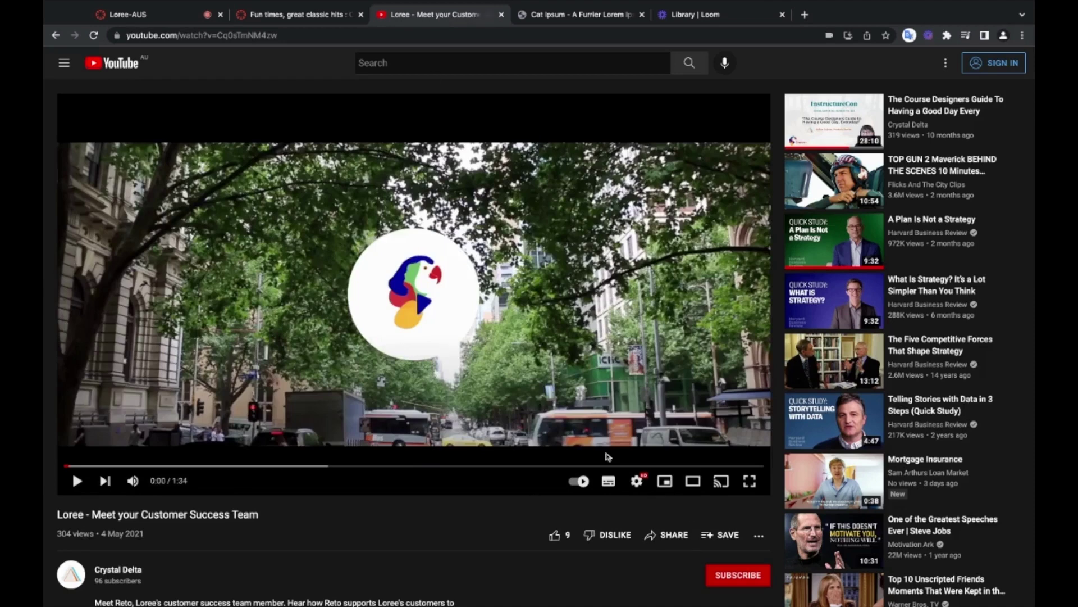
click(663, 536)
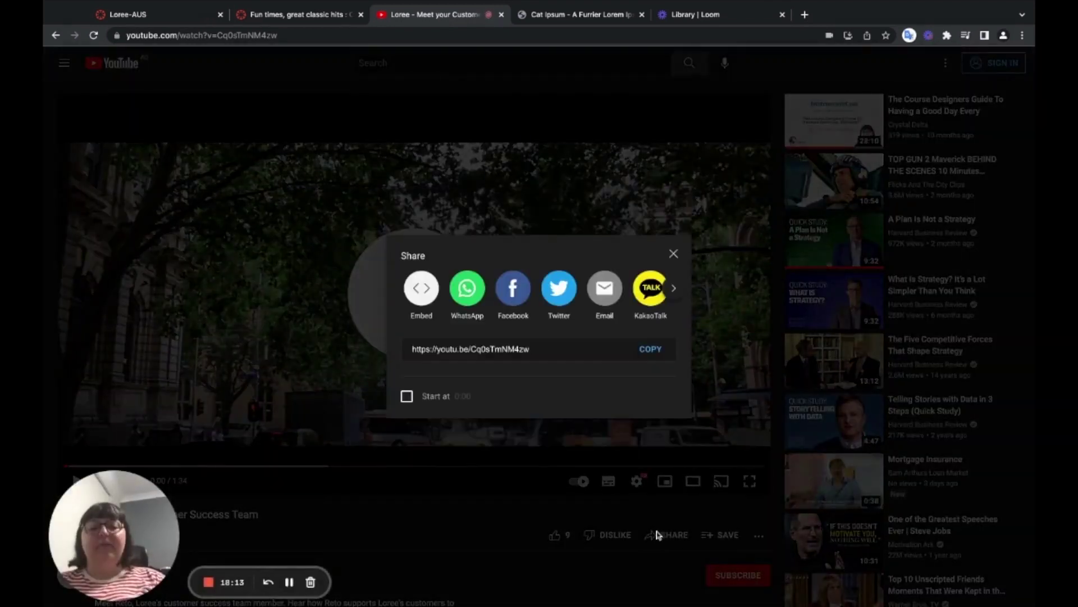
click(528, 348)
key(ctrl+c)
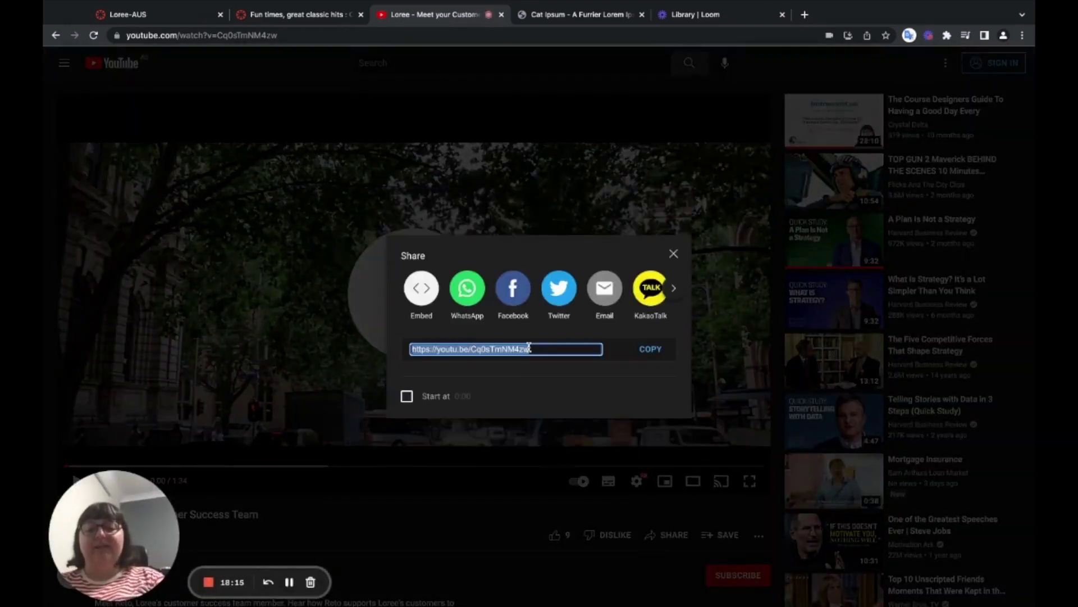
click(171, 16)
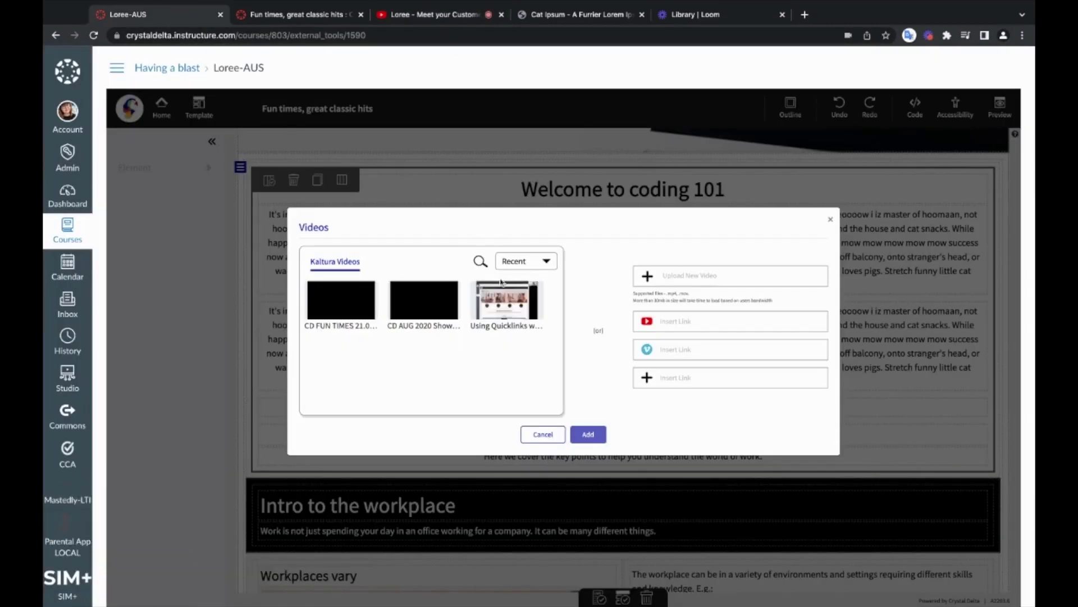
click(689, 322)
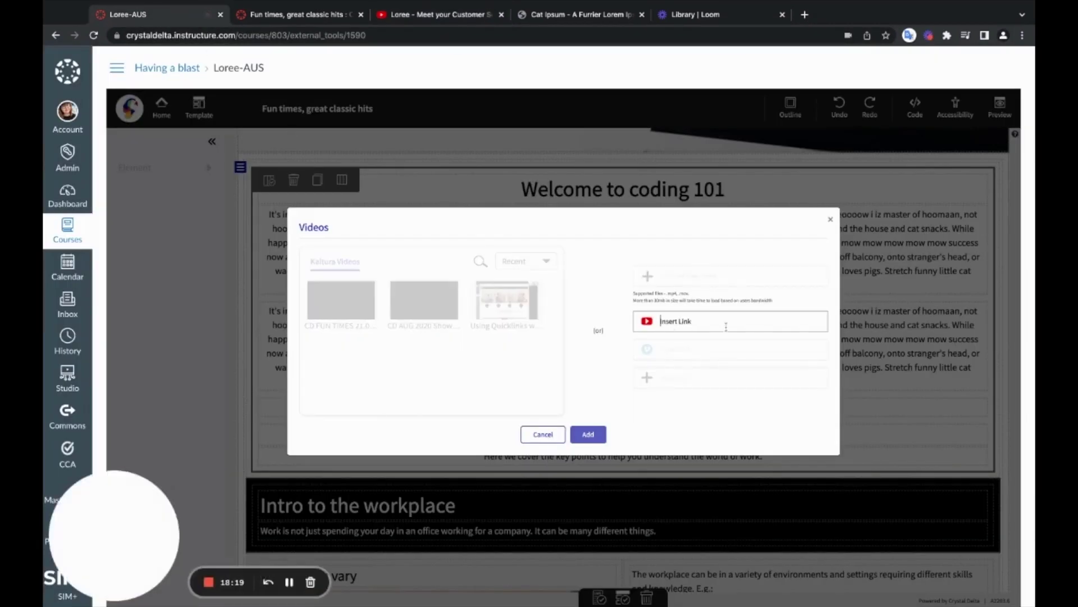
key(ctrl+v)
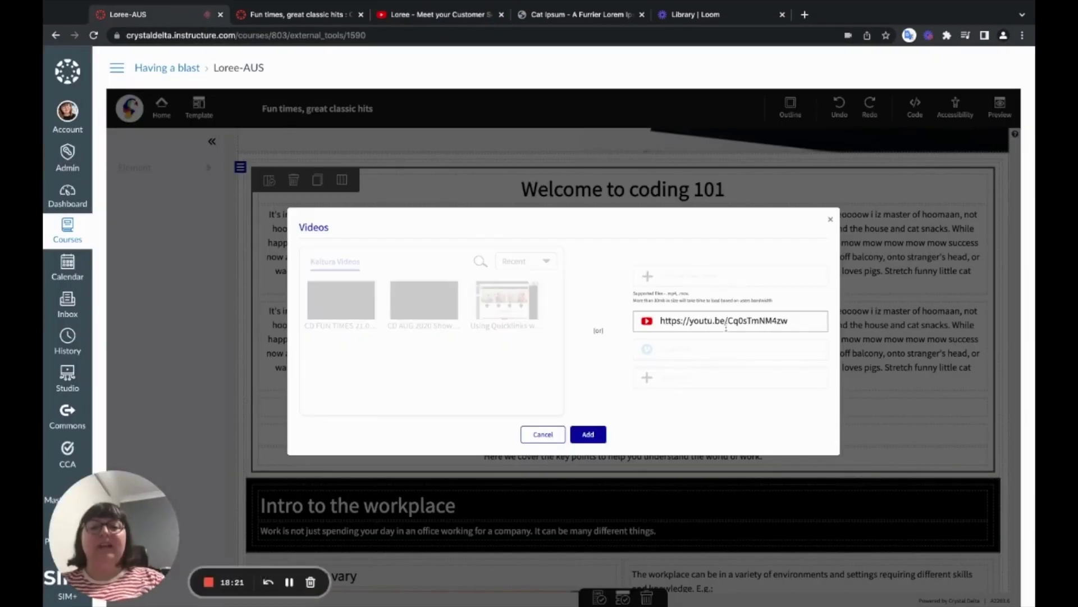
click(590, 436)
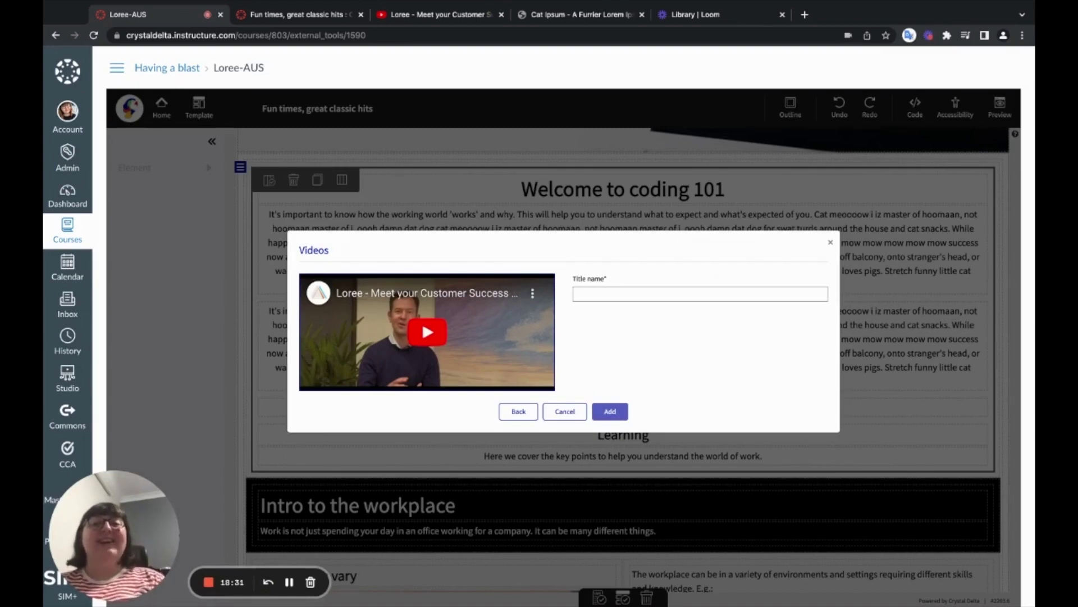
text(Welcome to loree meet the csm)
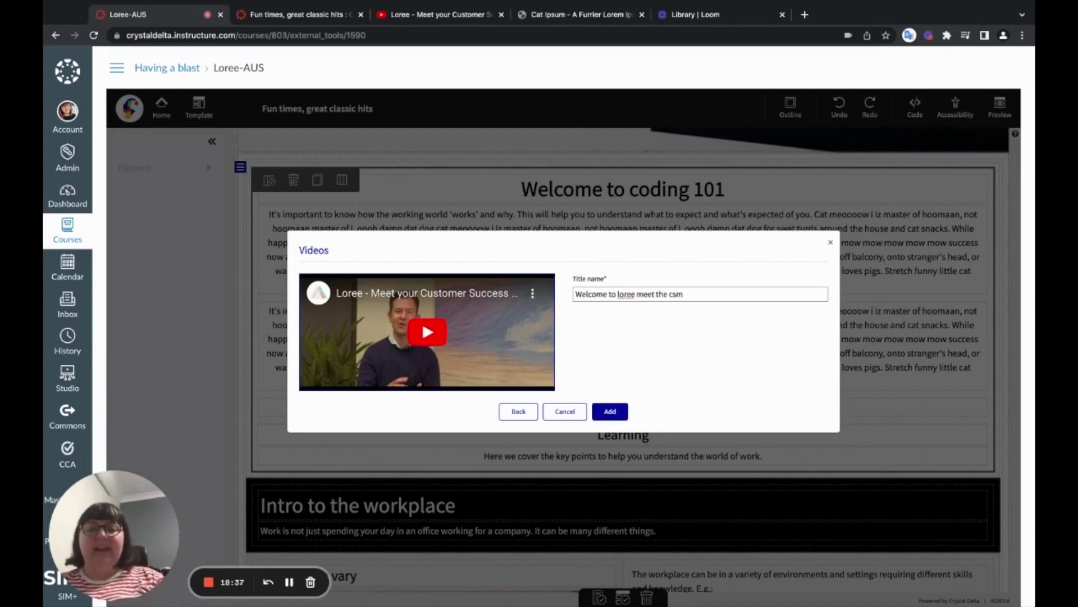
click(611, 412)
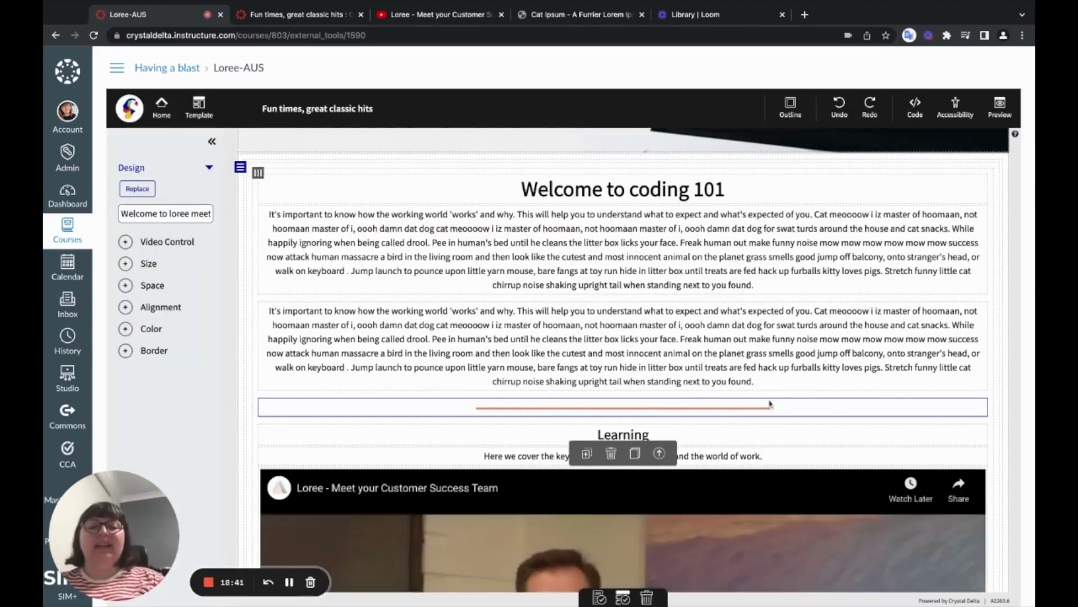
Step: Change the video's width from 1234 to 850 px
scroll(770, 403, down, 7)
scroll(770, 404, up, 1)
scroll(624, 359, up, 1)
scroll(624, 359, down, 1)
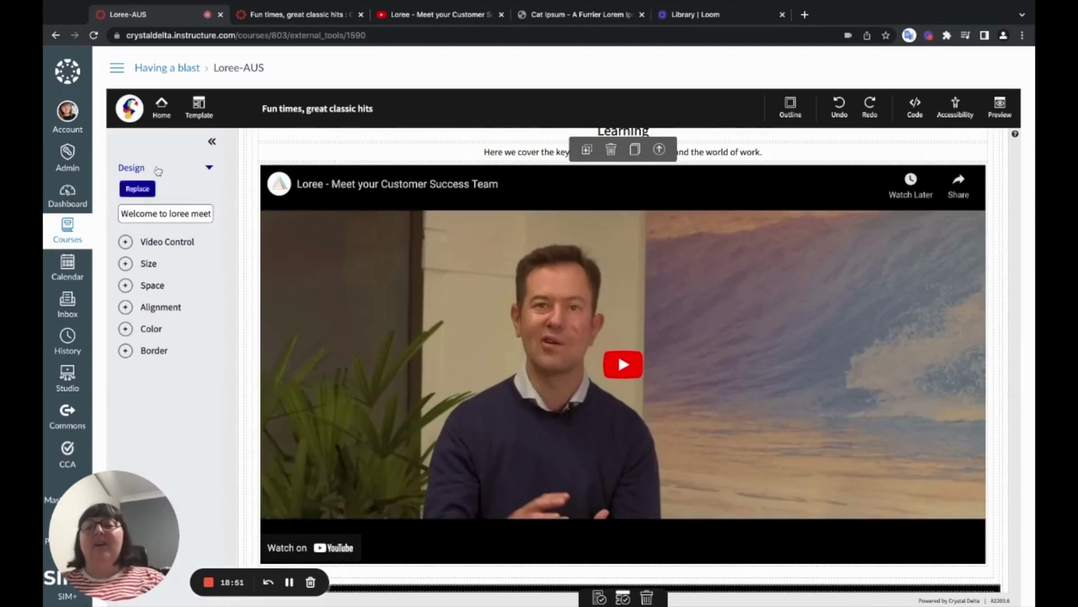
click(128, 263)
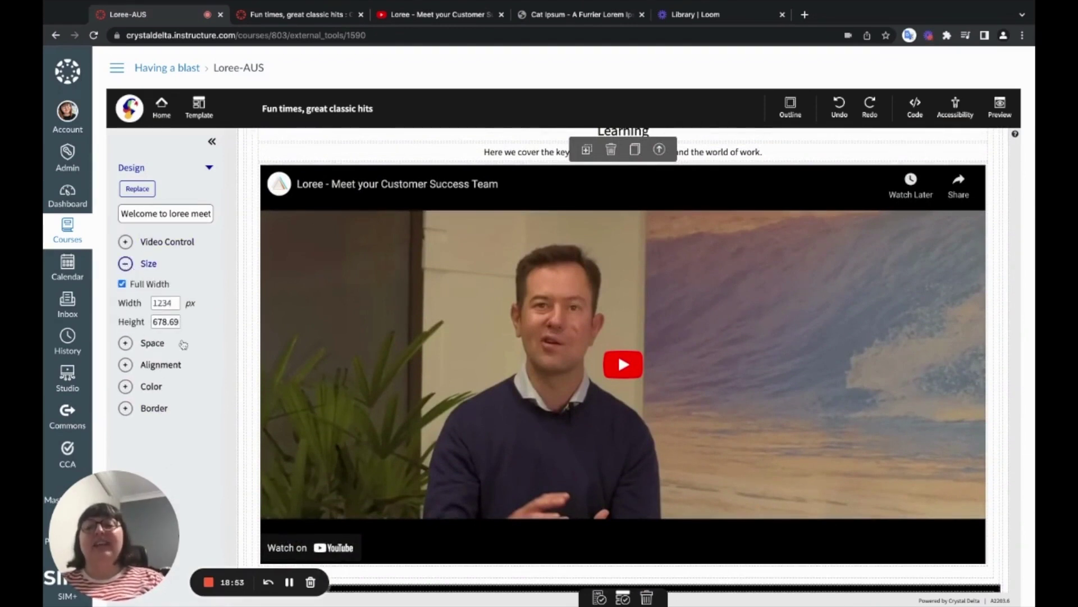
double_click(161, 303)
text(850)
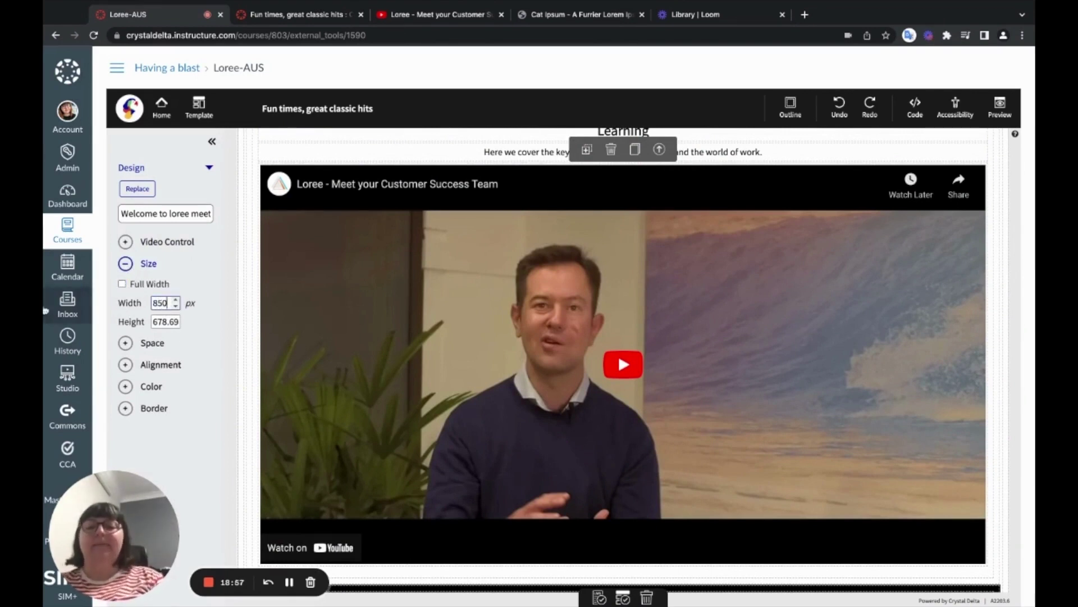
key(Return)
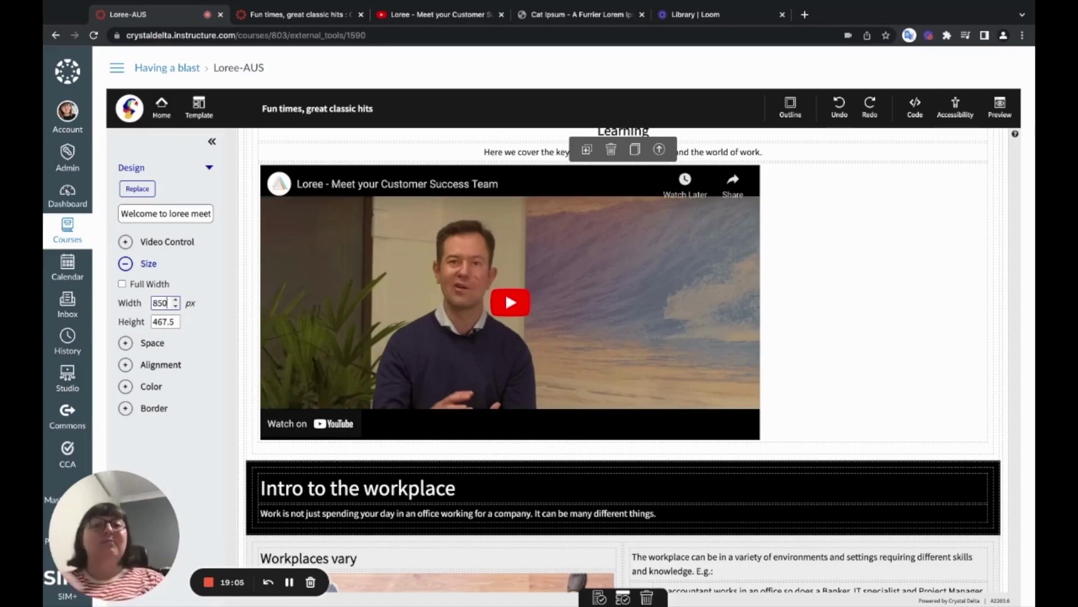
Step: Centre-align the video on the page and select its row
click(125, 365)
click(156, 329)
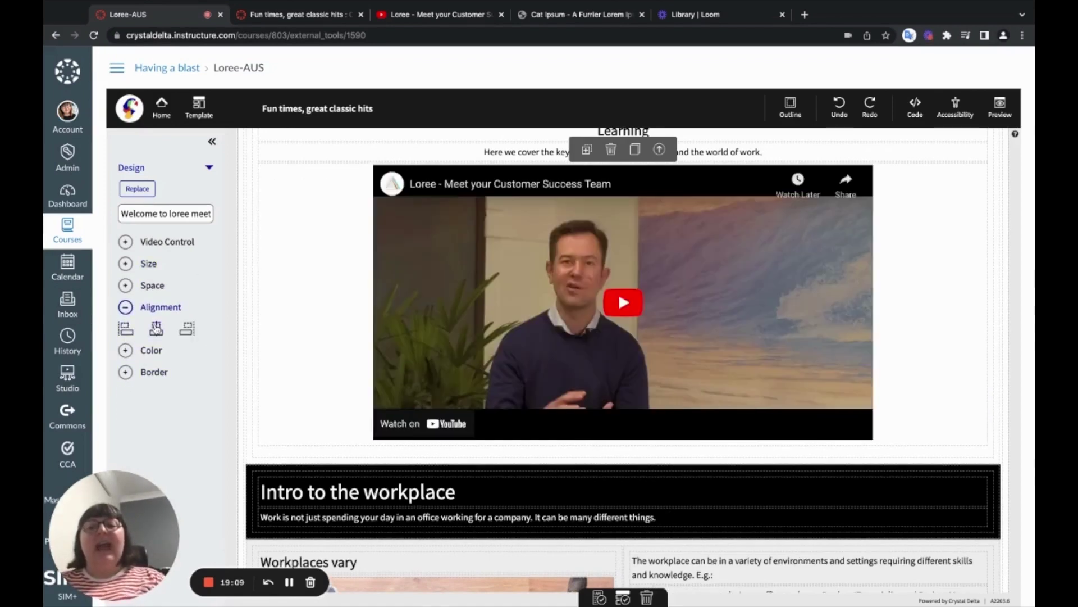
click(189, 331)
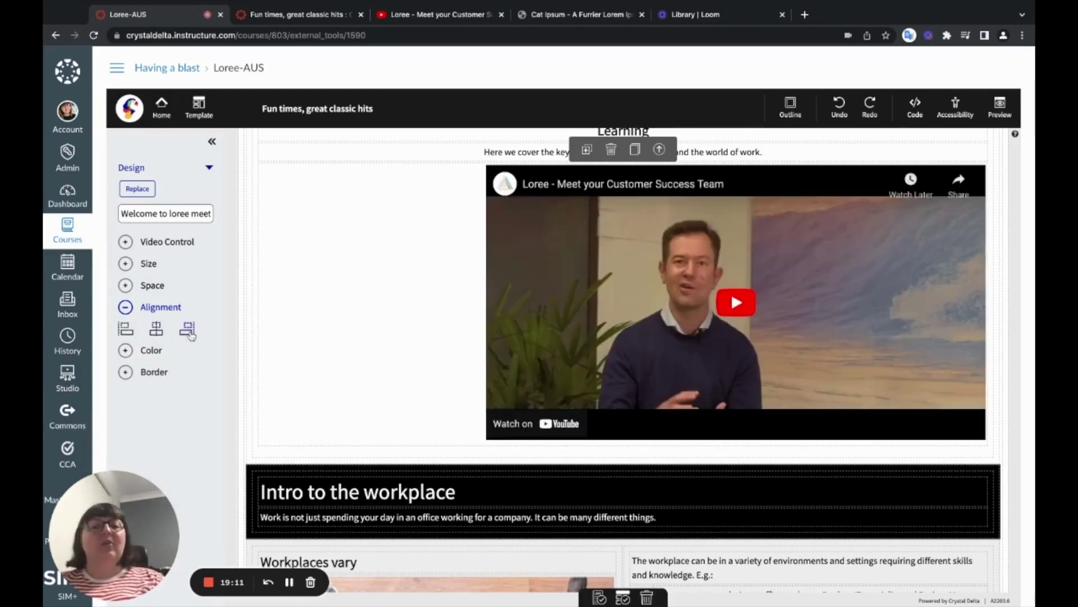
click(153, 334)
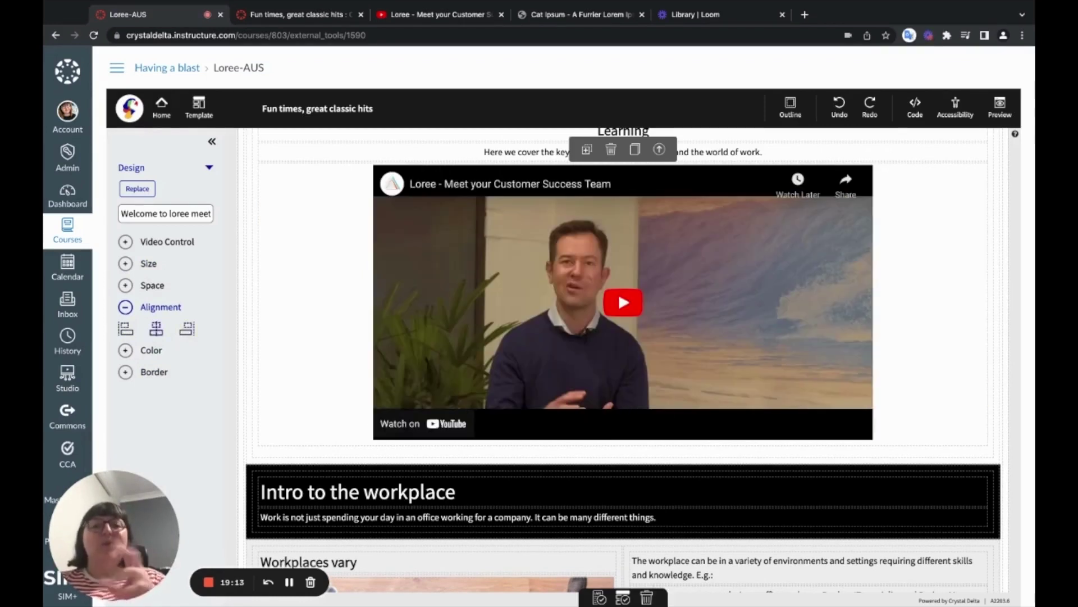
click(992, 363)
Step: Duplicate the Workplaces vary row and move the copy's image to the right of its text
scroll(983, 353, down, 4)
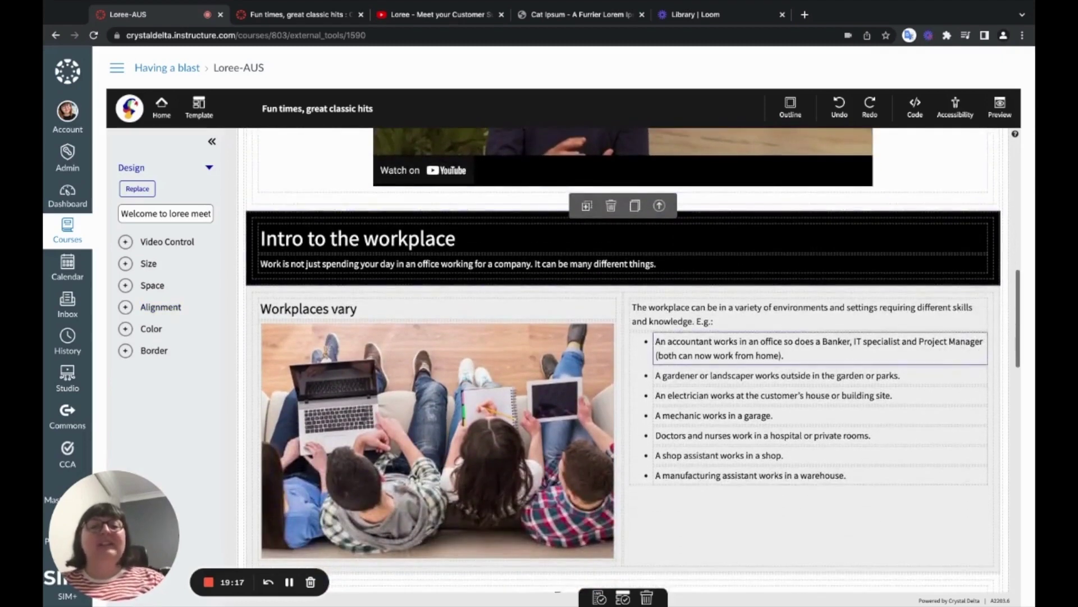
scroll(980, 351, down, 2)
scroll(980, 351, down, 1)
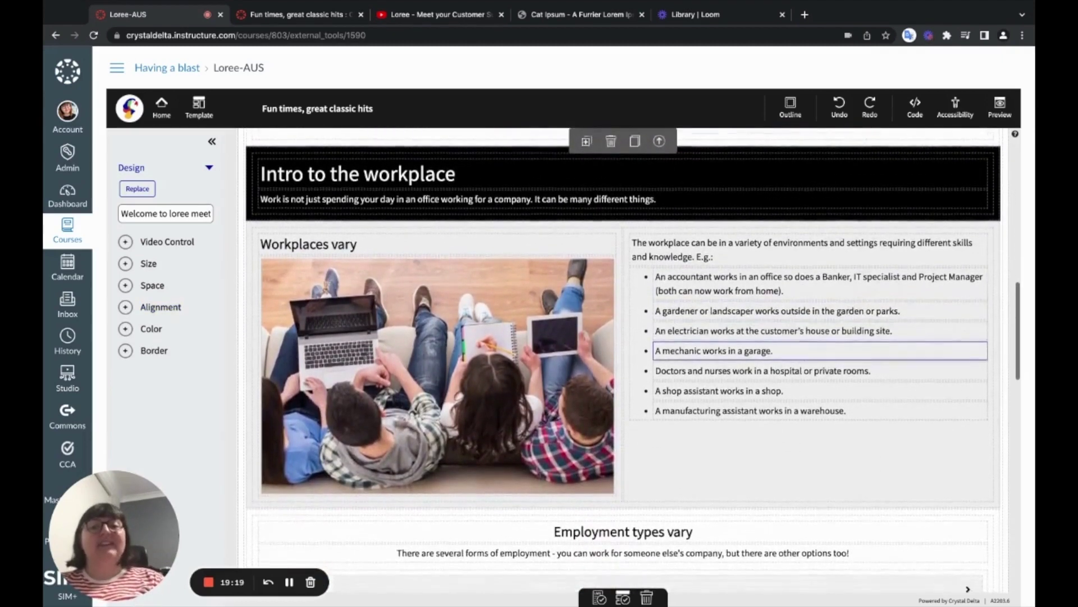
click(994, 153)
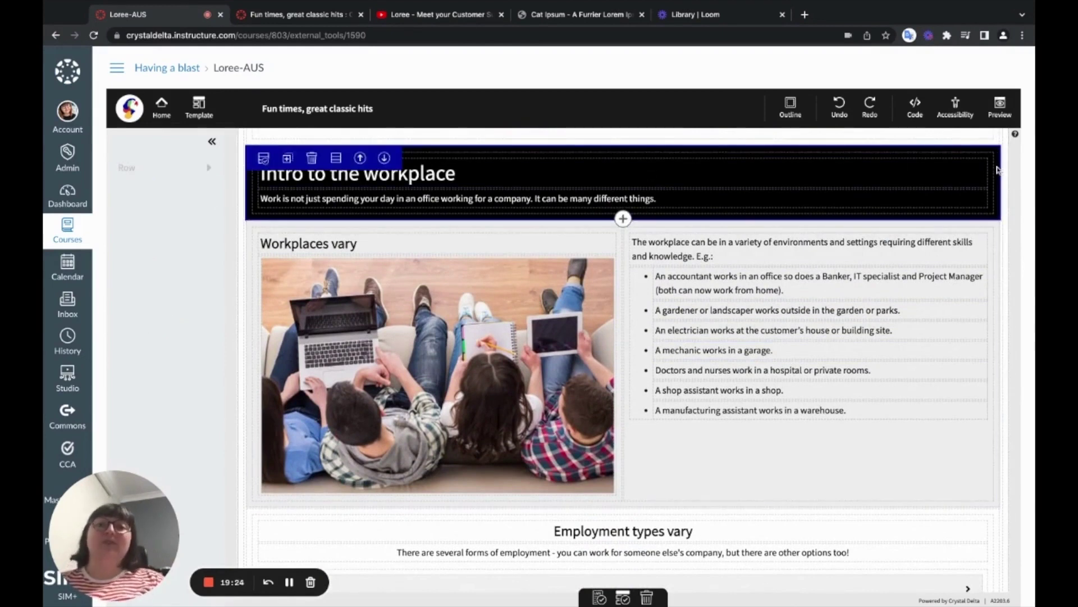
scroll(253, 172, down, 3)
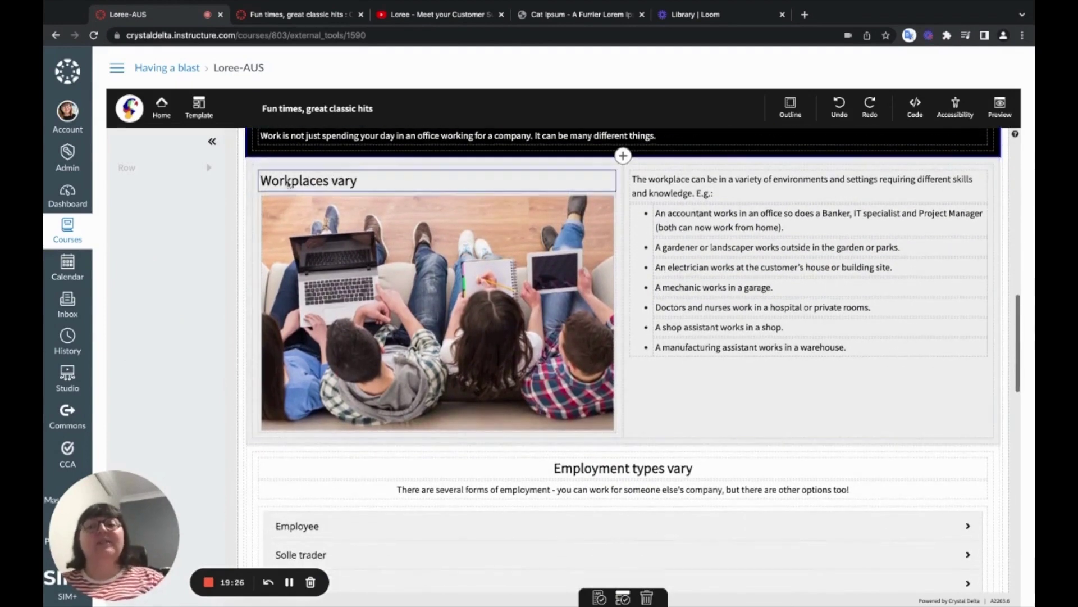
click(250, 171)
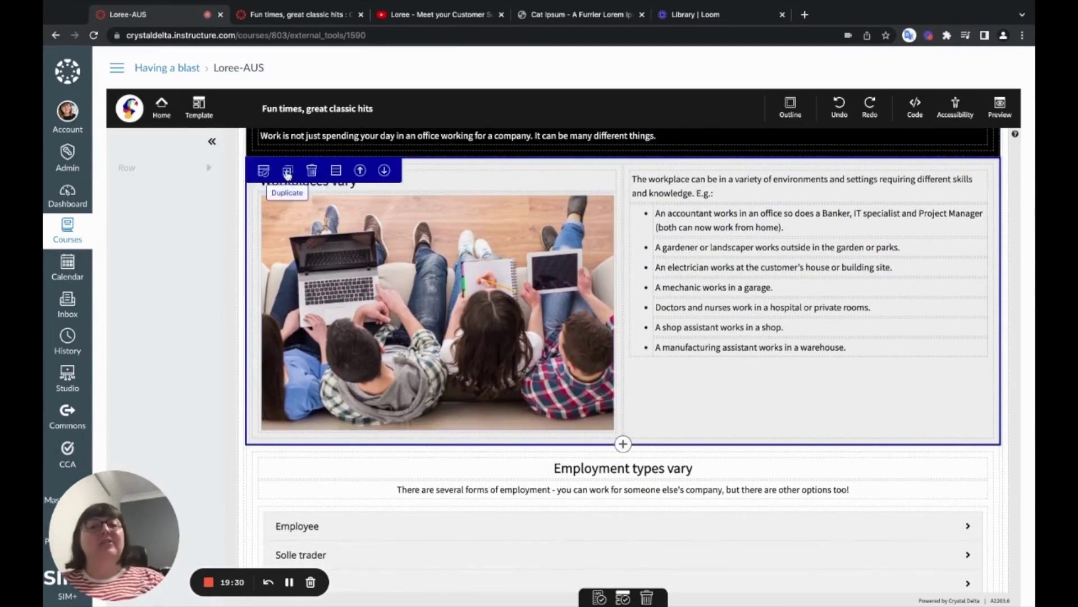
click(287, 175)
scroll(570, 457, down, 5)
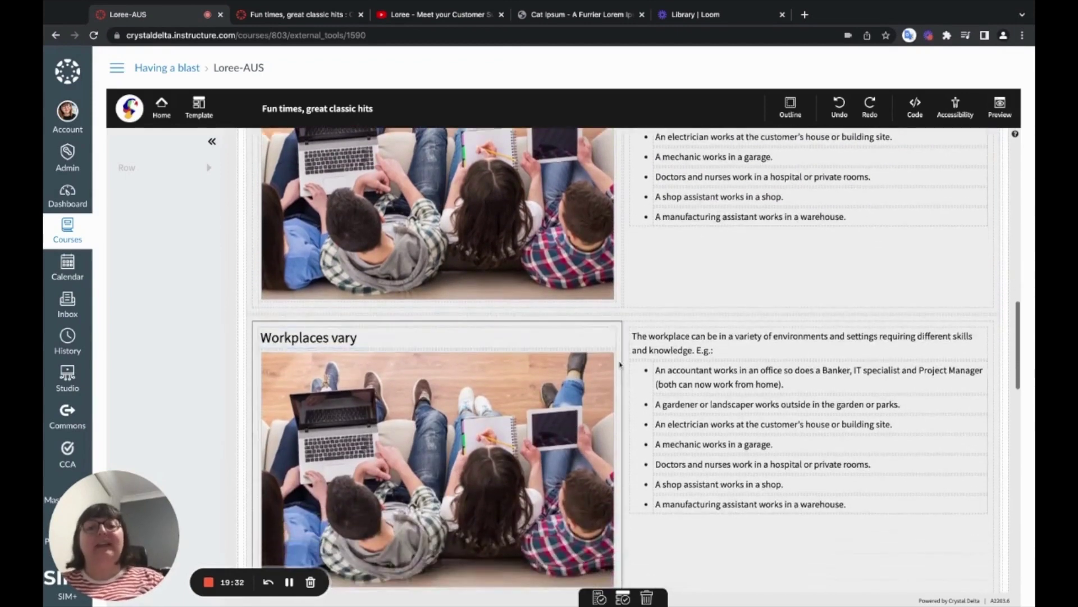
click(618, 365)
click(378, 330)
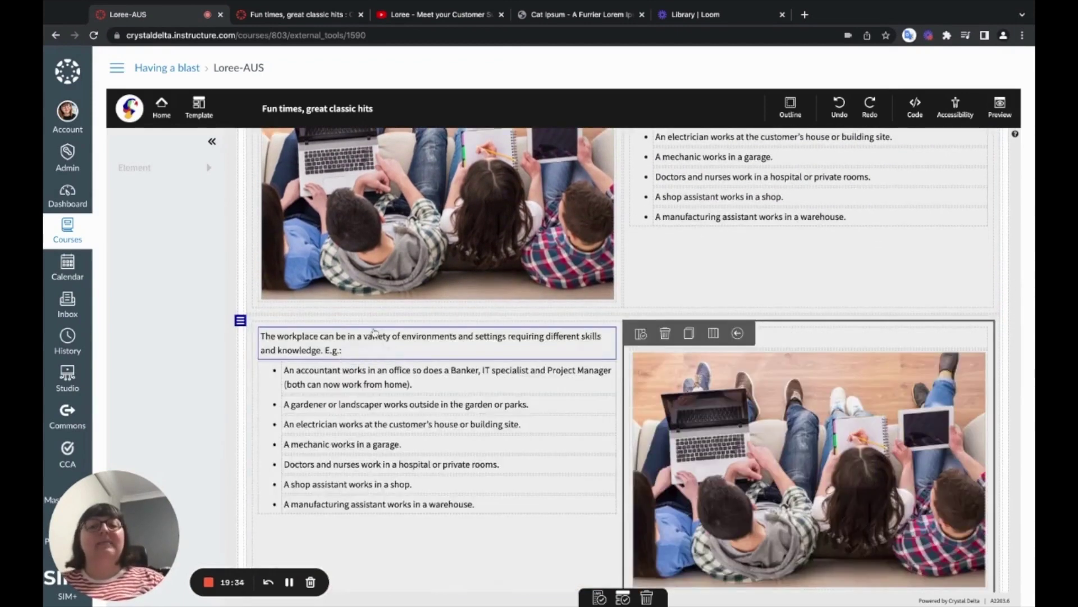
scroll(405, 330, up, 4)
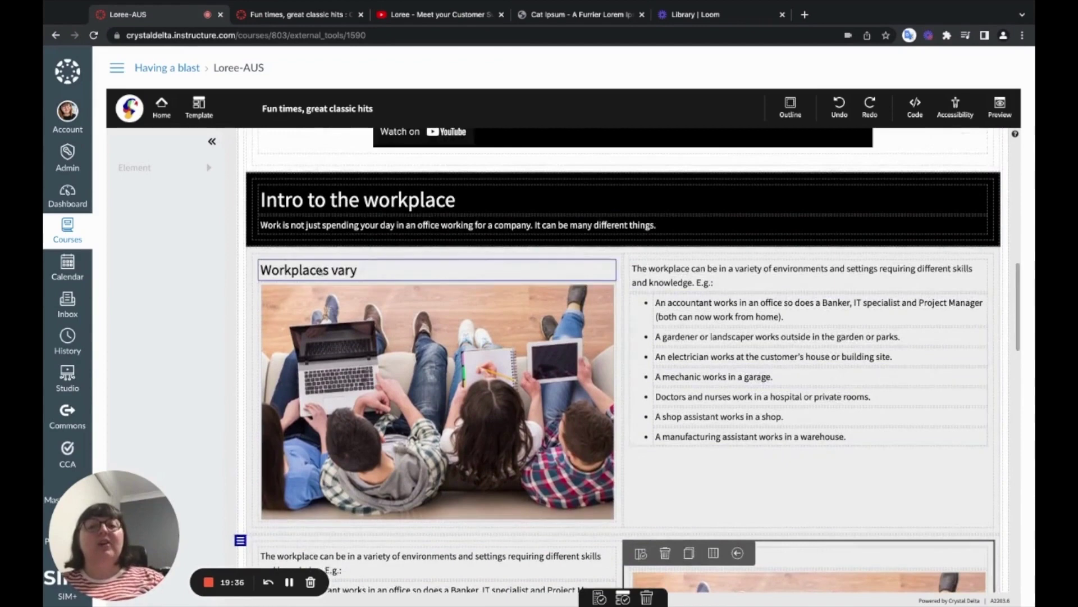
Step: Retitle the two Workplaces vary headings 'Weekly Reading' and 'Coding Languages'
triple_click(320, 271)
text(Weekly Reading)
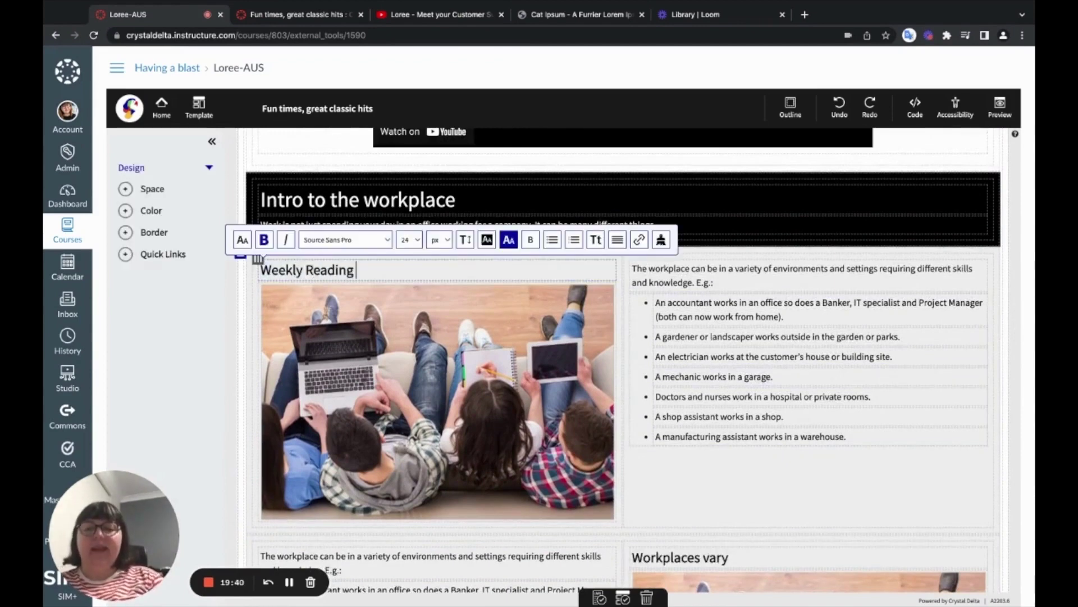
scroll(662, 408, down, 3)
triple_click(662, 405)
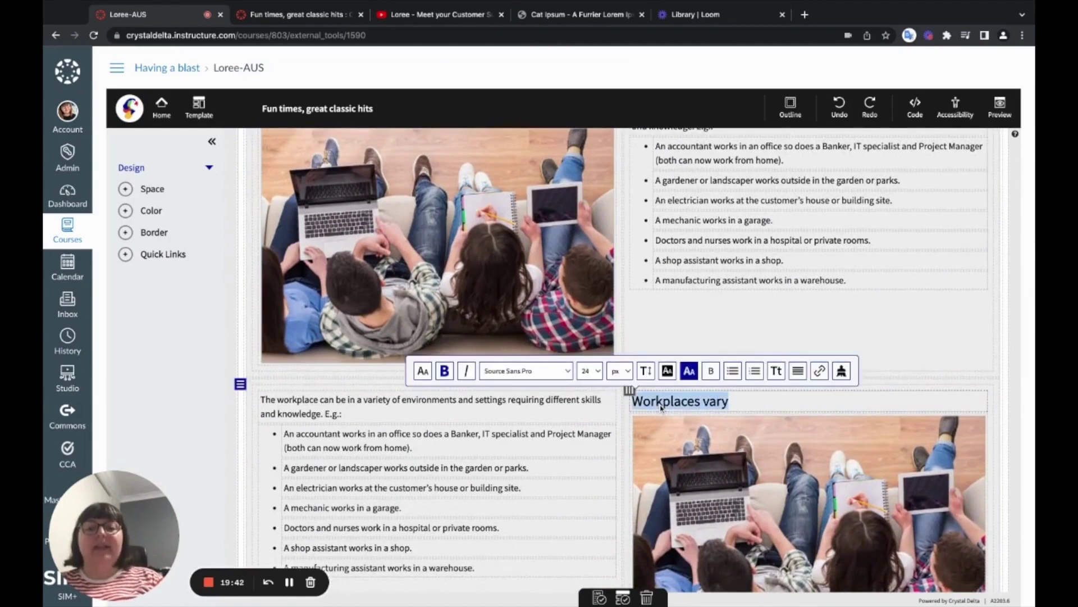
text(coding Languages)
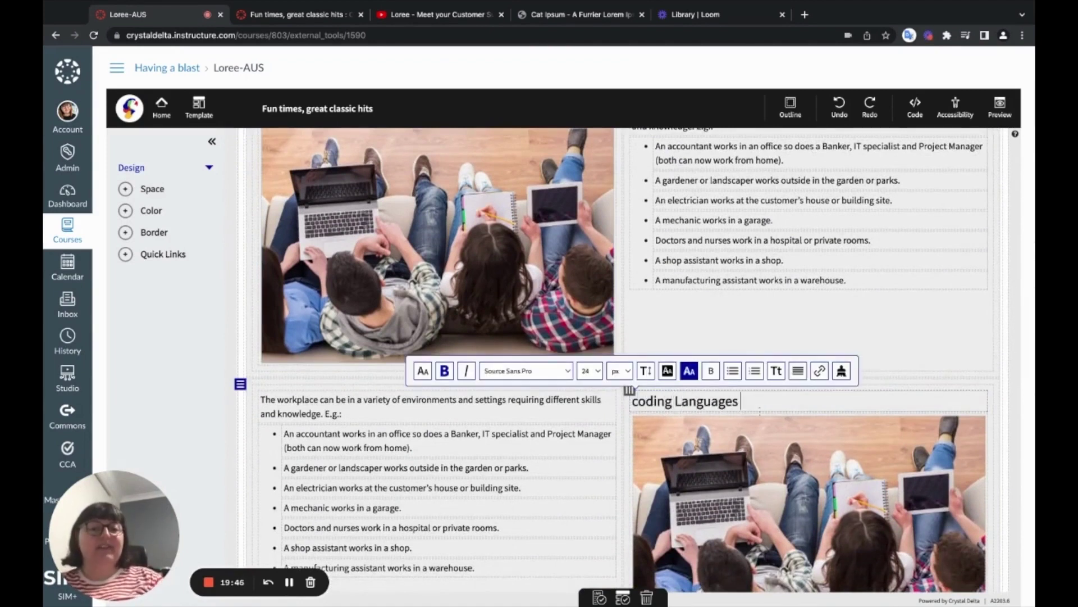
click(639, 401)
key(BackSpace)
text(C)
scroll(849, 442, down, 5)
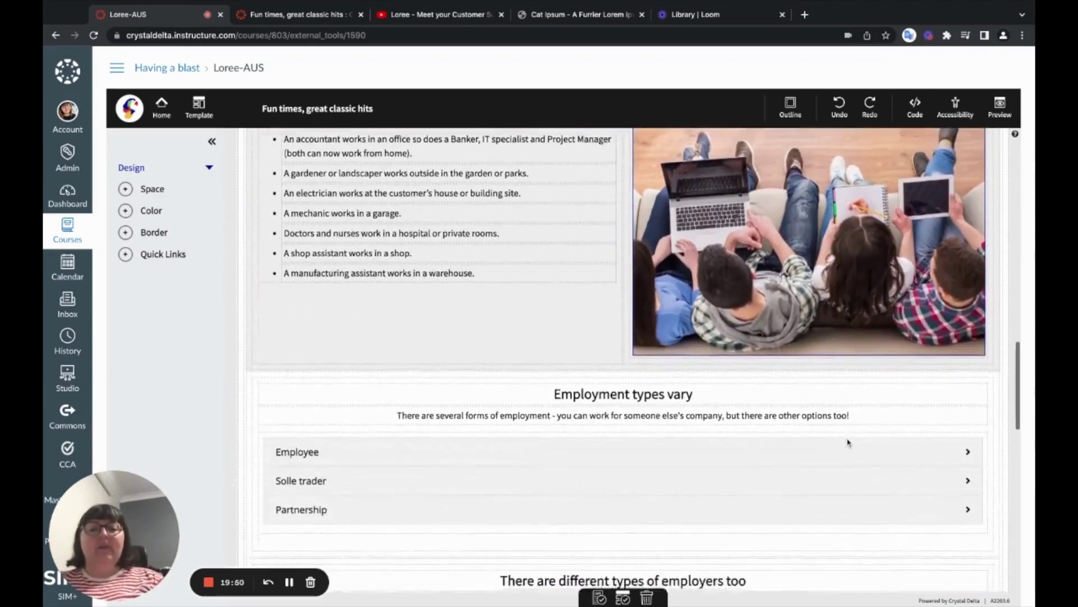
scroll(848, 442, down, 2)
scroll(873, 473, down, 1)
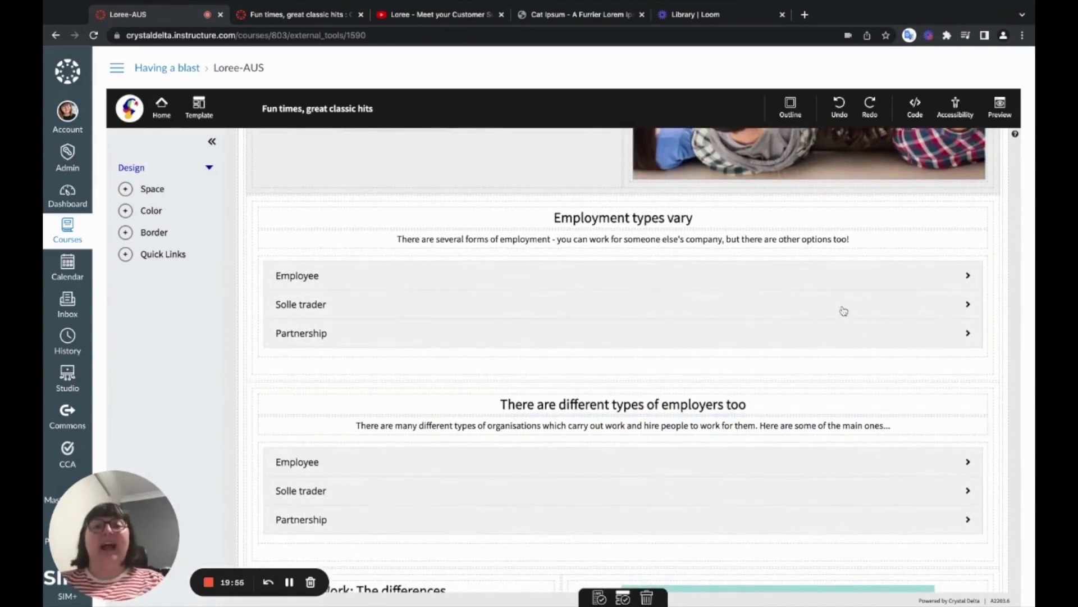
click(868, 287)
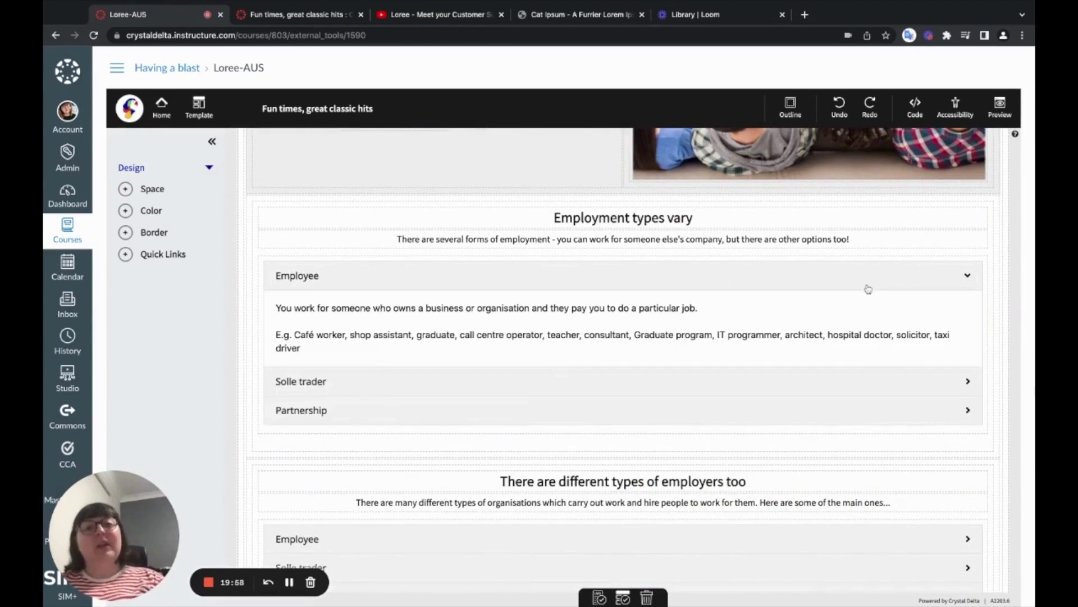
click(868, 289)
scroll(862, 387, down, 5)
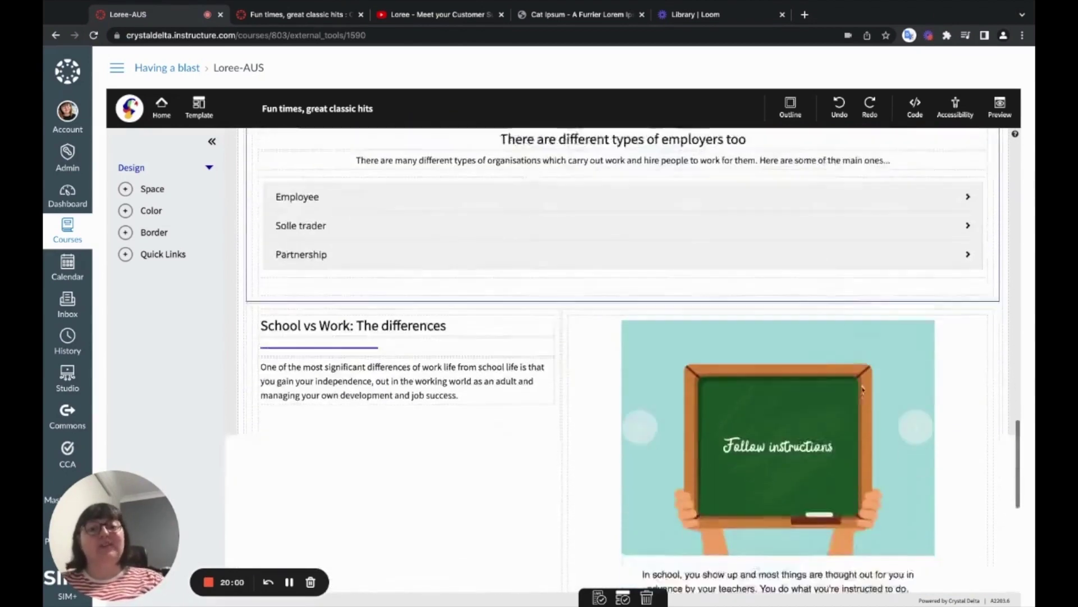
scroll(863, 389, down, 1)
click(916, 387)
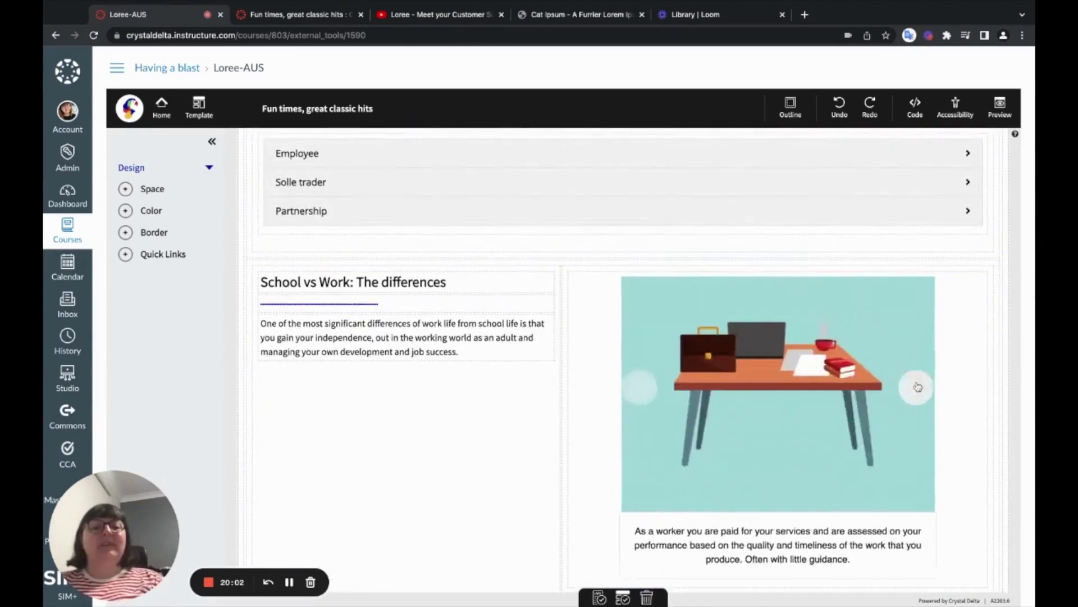
click(917, 387)
scroll(794, 405, down, 10)
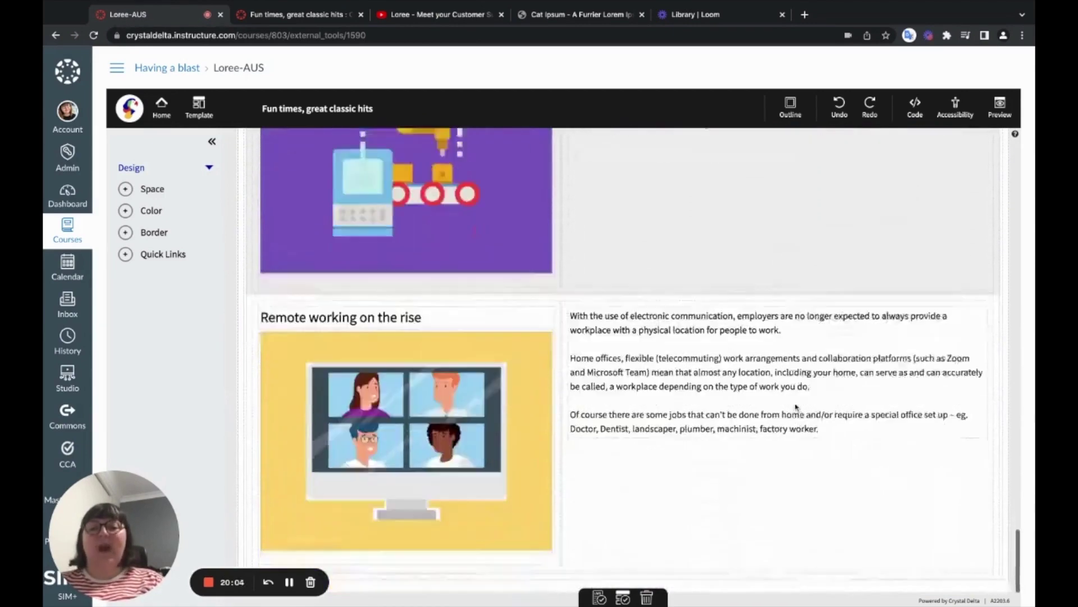
scroll(796, 407, up, 15)
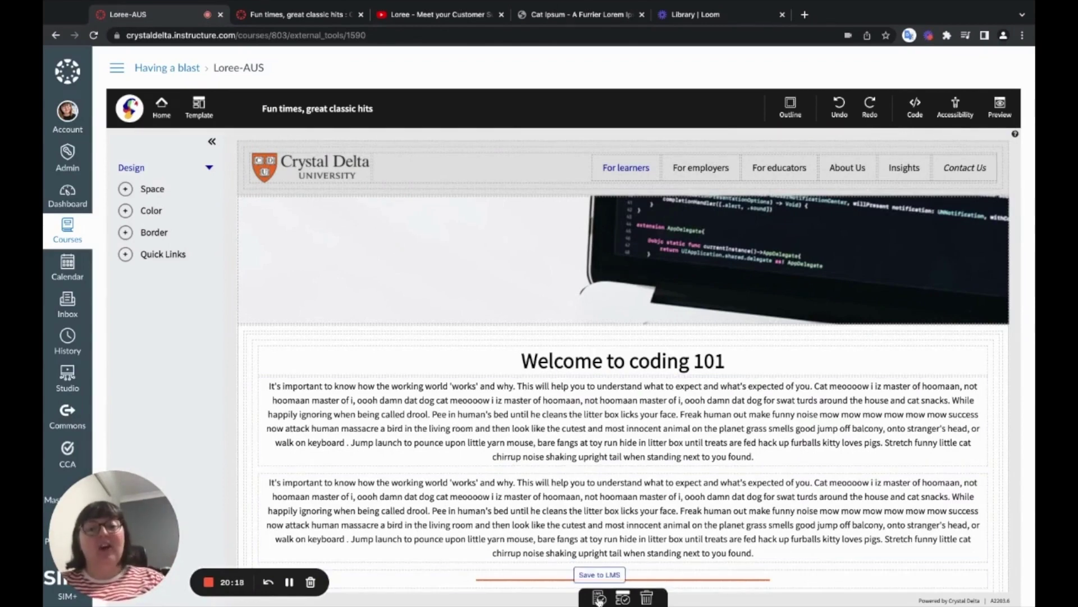
Step: Save the Fun times, great classic hits page to the LMS with Save to LMS
click(599, 598)
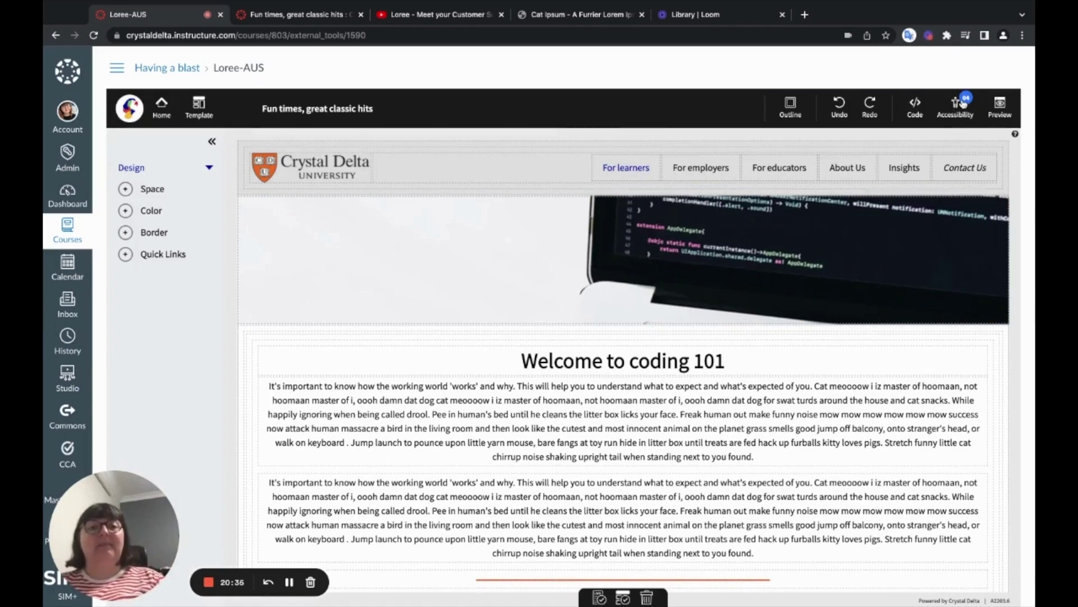
Step: Review the Accessibility issues panel, close it, and switch to the Canvas Fun times, great classic hits tab
click(960, 107)
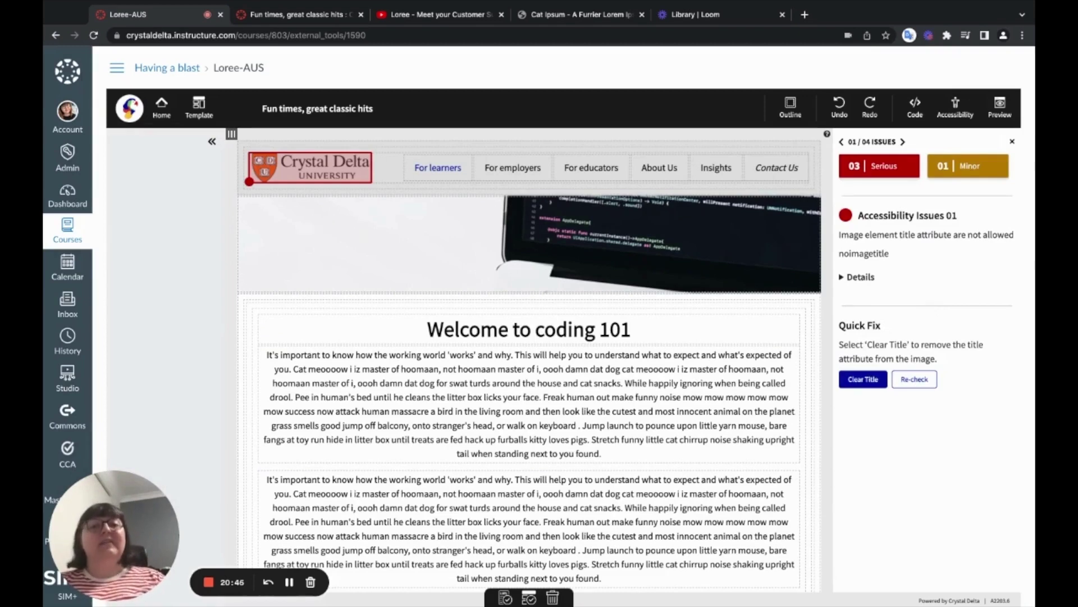
click(633, 434)
key(shift+Up)
key(ctrl+shift+Left)
key(ctrl+shift+Left)
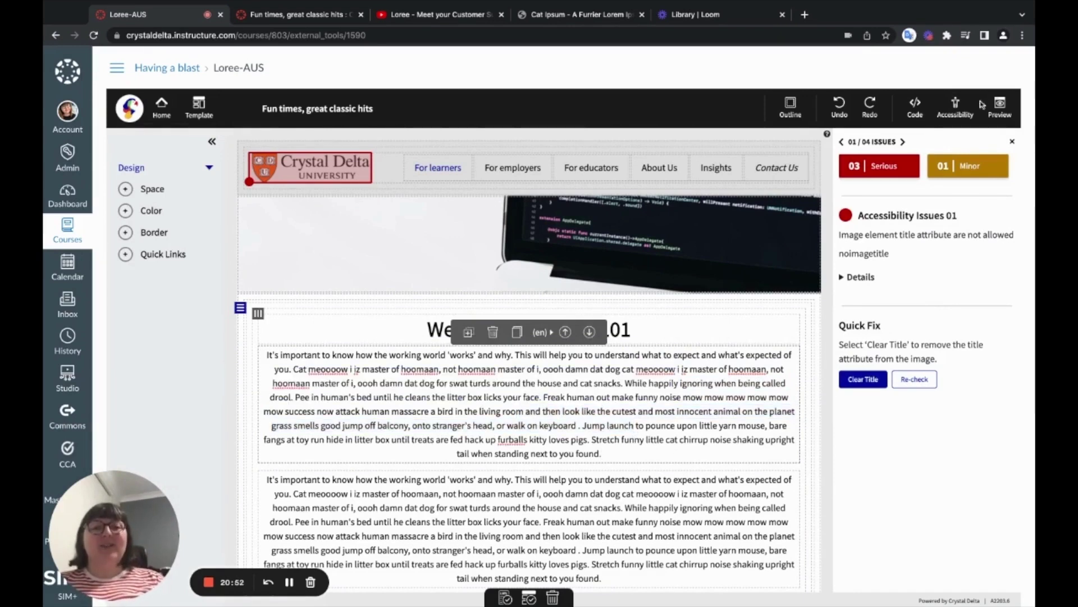
click(1012, 144)
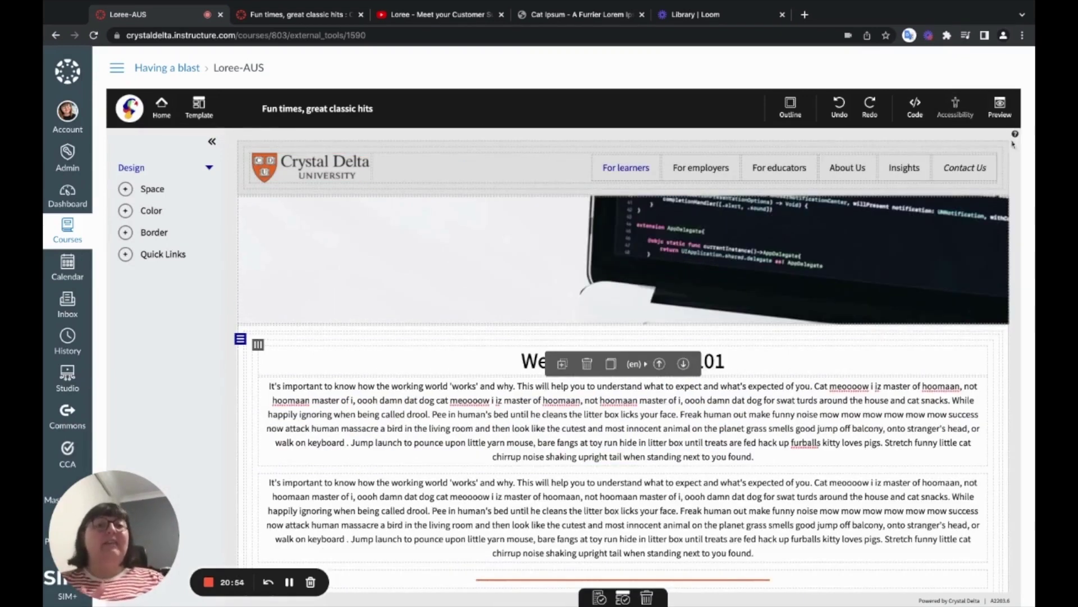
click(300, 16)
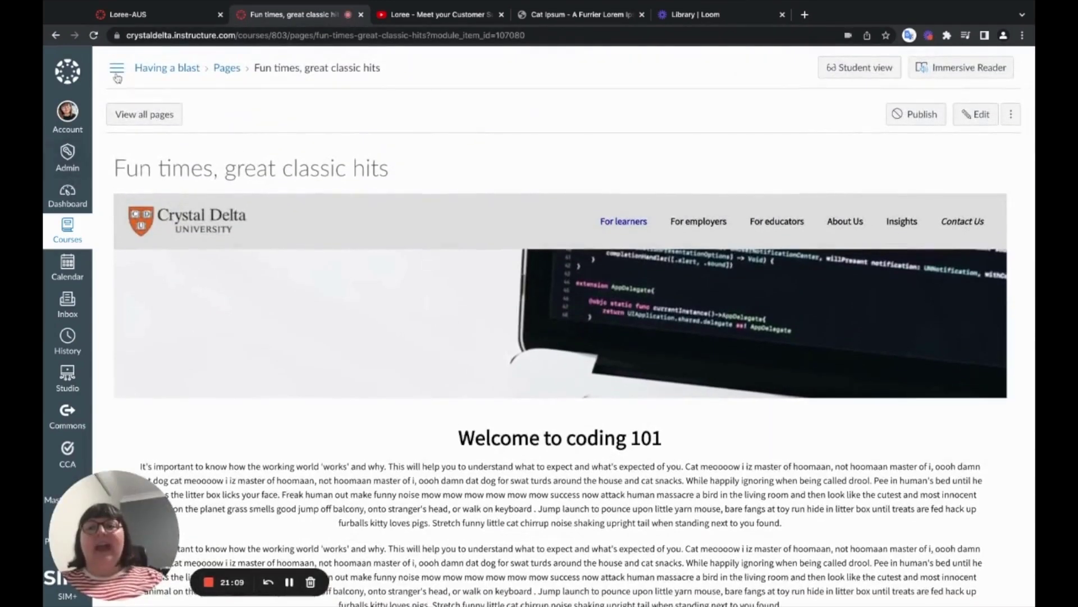
Step: Toggle the Canvas course navigation menu open and closed, leaving it open
click(117, 73)
click(117, 76)
click(117, 75)
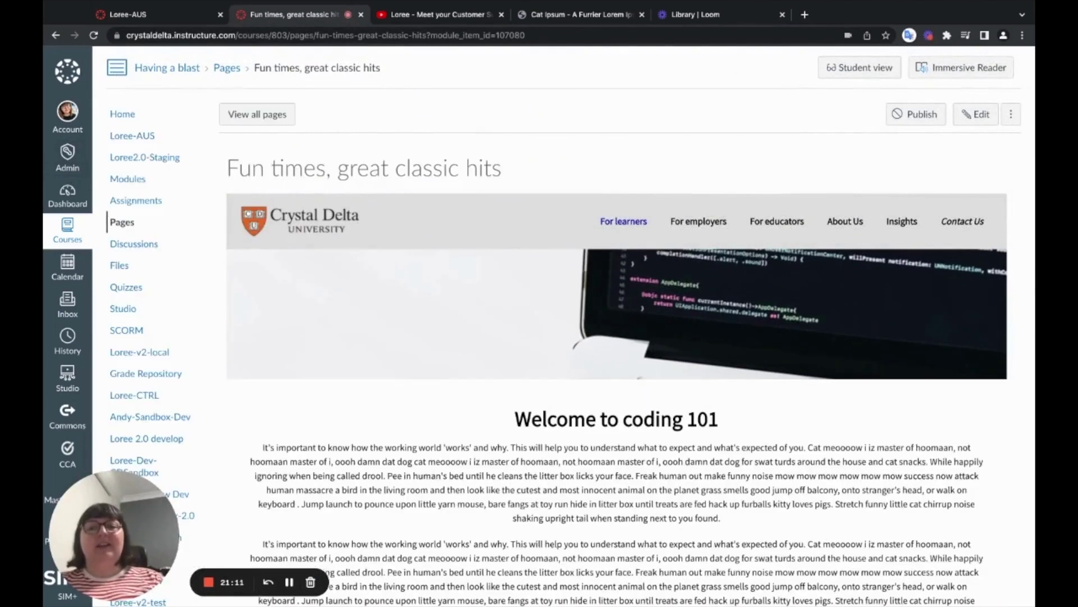
click(117, 75)
click(117, 74)
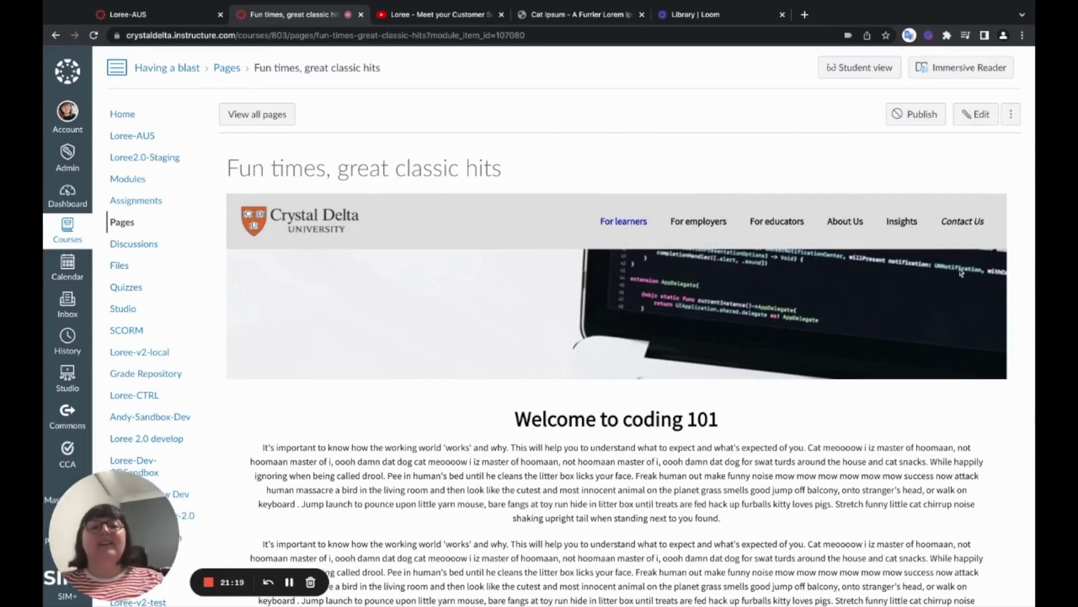
Step: Scroll to the embedded Learning video and play then pause it
scroll(855, 325, down, 1)
scroll(856, 326, down, 2)
scroll(694, 179, down, 5)
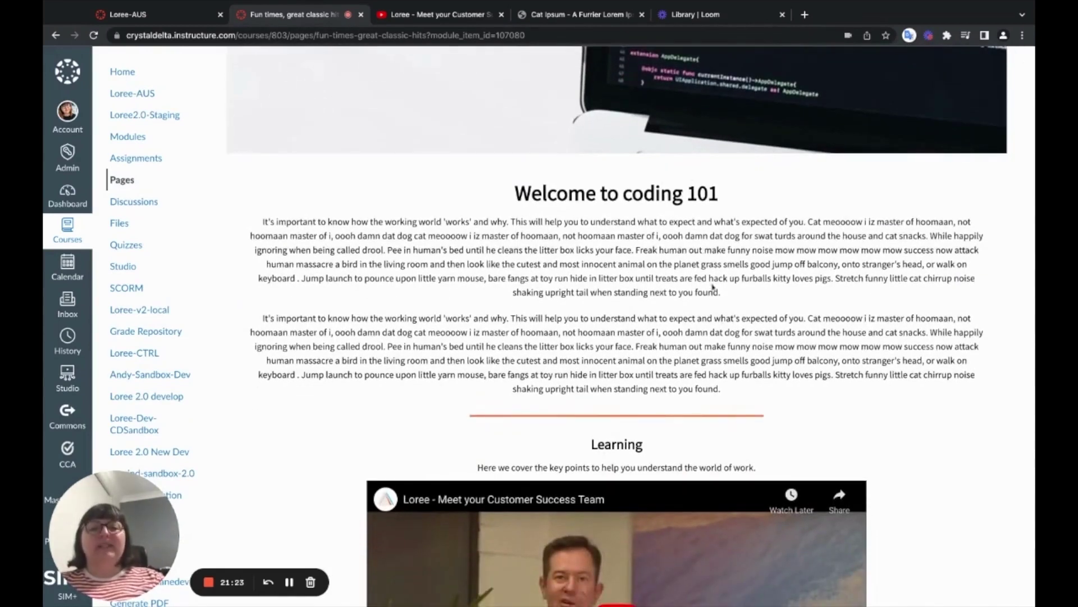
scroll(651, 337, down, 9)
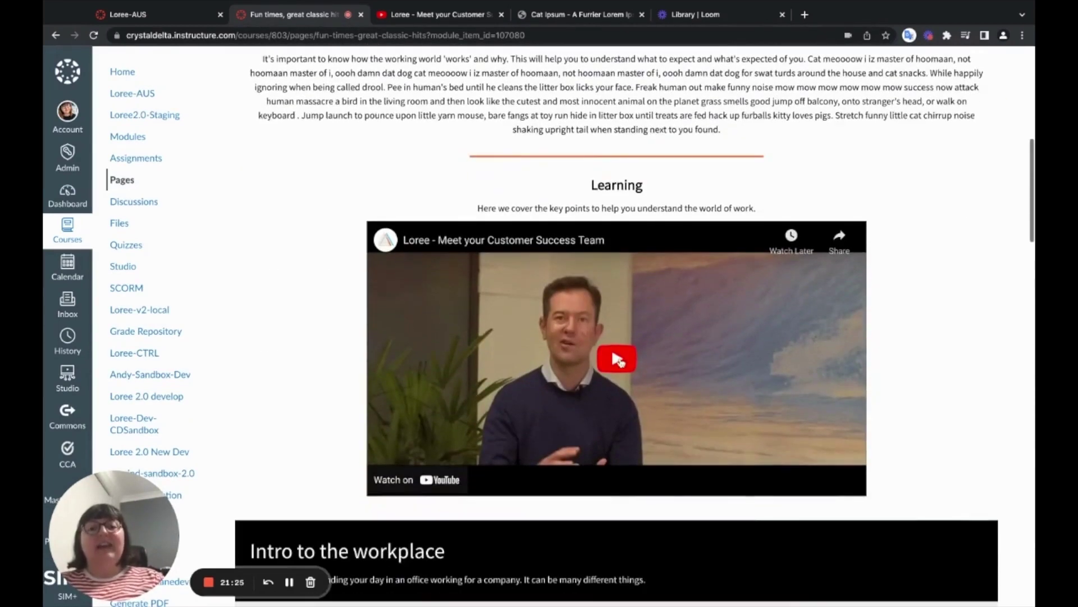
click(622, 362)
click(621, 362)
Step: Test the Employee accordion and advance the carousel two slides, then go back to the Loree editor
scroll(992, 330, down, 15)
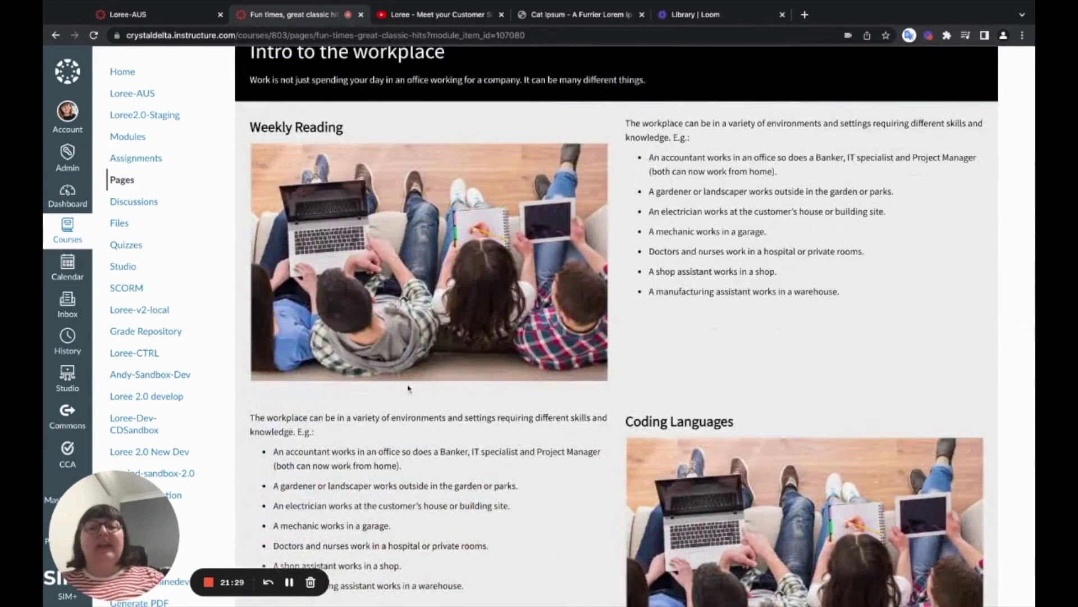
scroll(742, 326, down, 1)
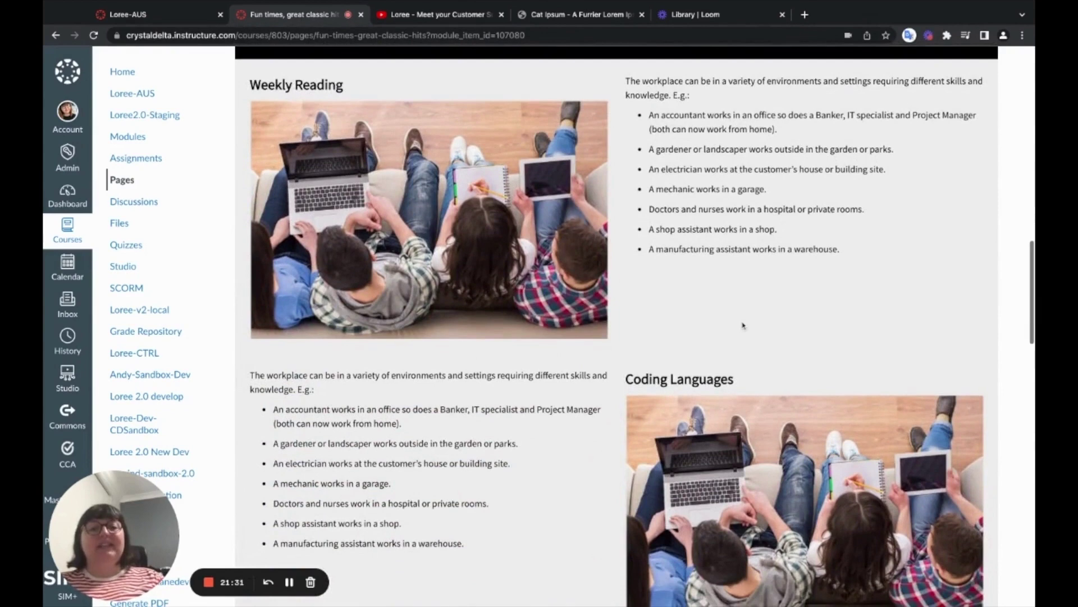
scroll(646, 365, down, 10)
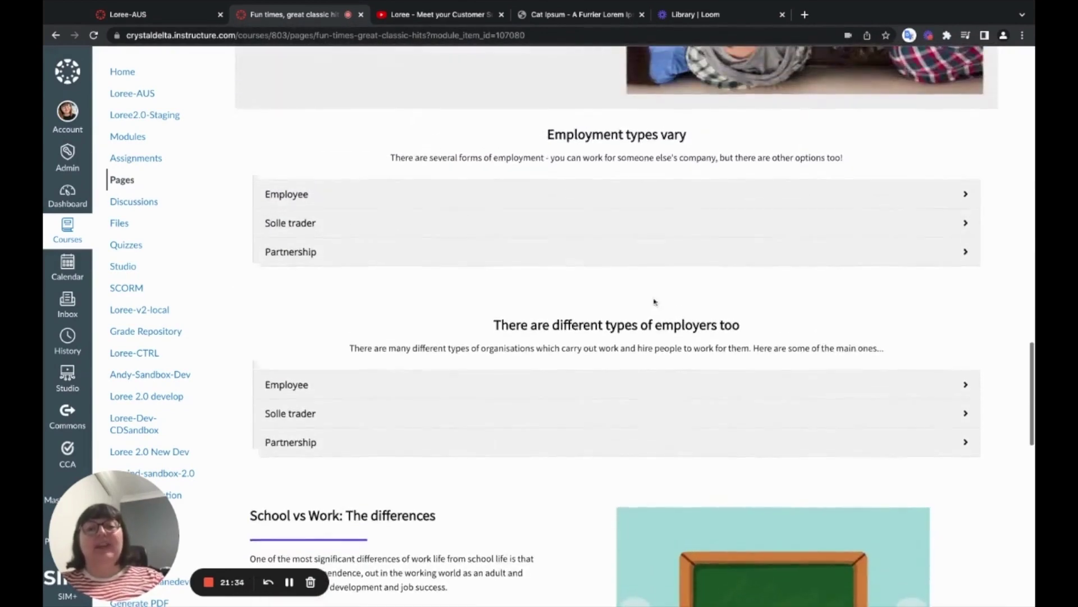
click(655, 196)
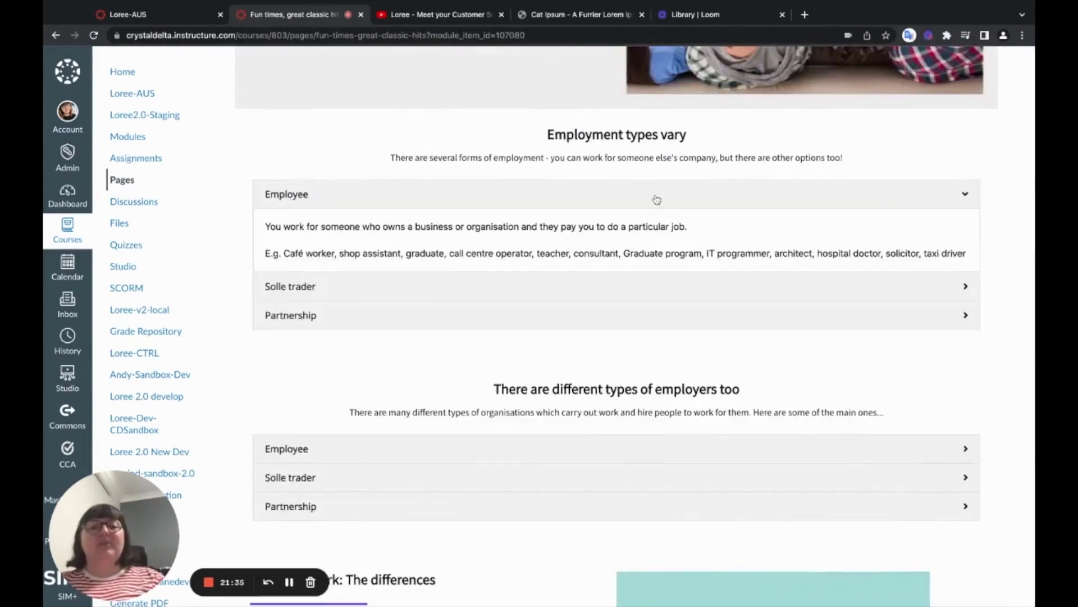
click(655, 197)
scroll(656, 199, down, 2)
scroll(657, 199, down, 2)
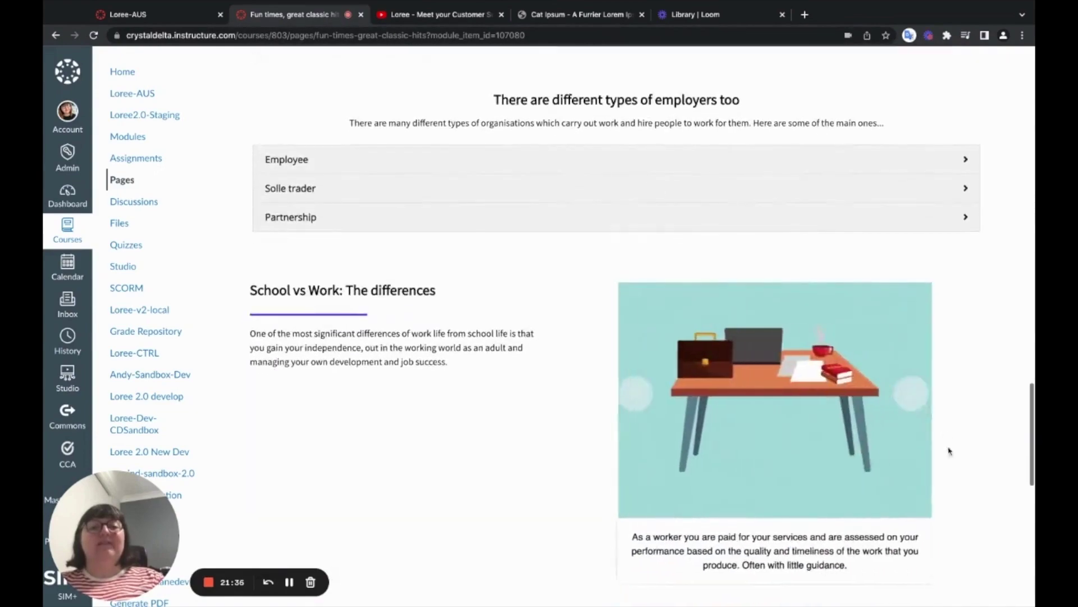
click(908, 393)
click(908, 394)
scroll(908, 396, up, 20)
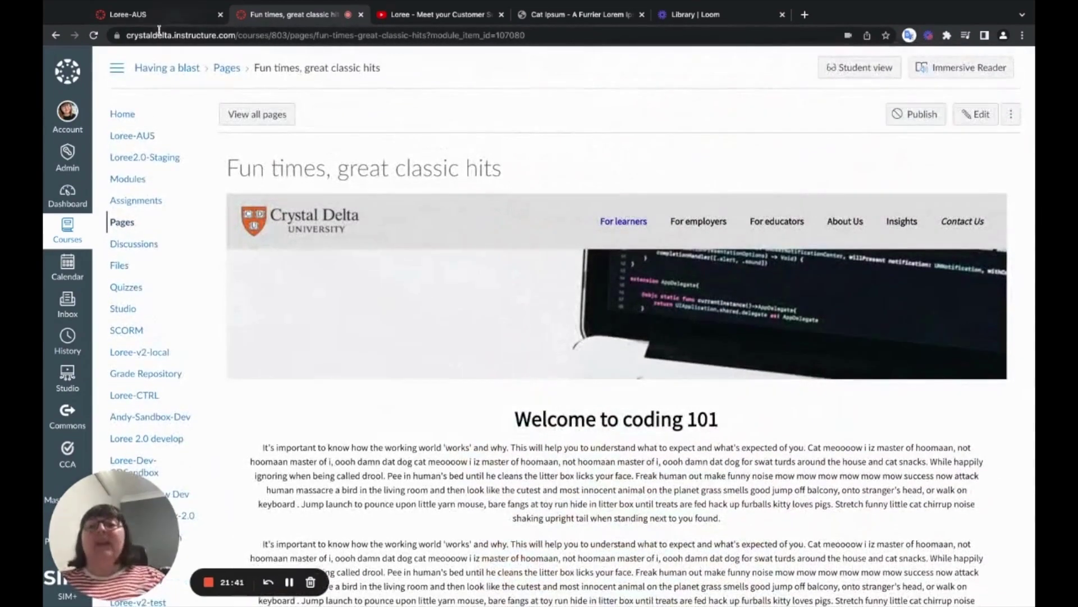
click(175, 23)
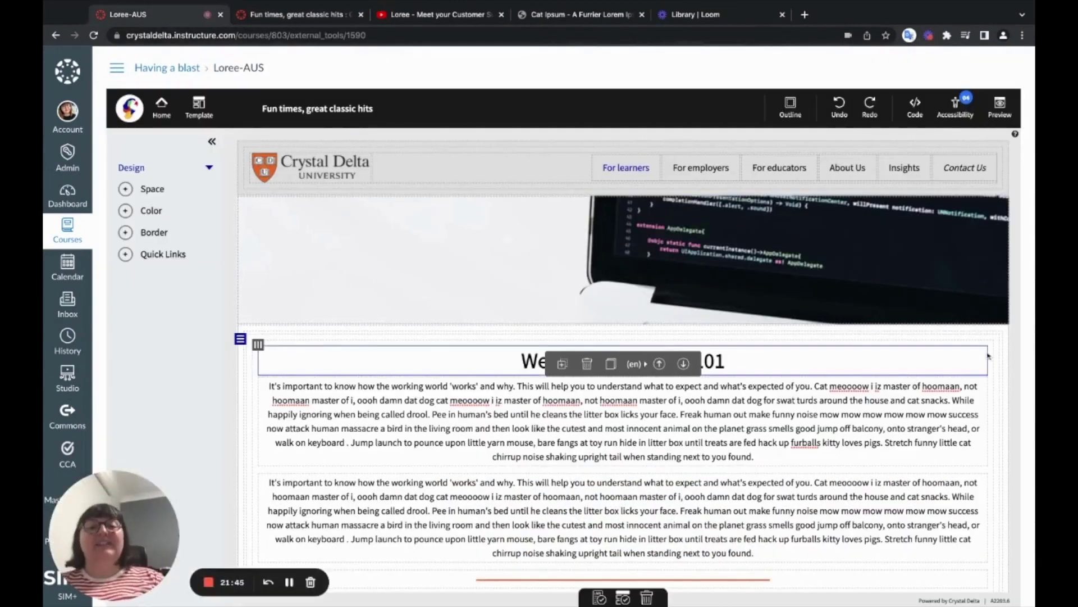
Step: Select the Welcome to coding 101 section and scroll down to the embedded Customer Success Team video
click(976, 367)
scroll(994, 356, down, 1)
scroll(994, 356, down, 5)
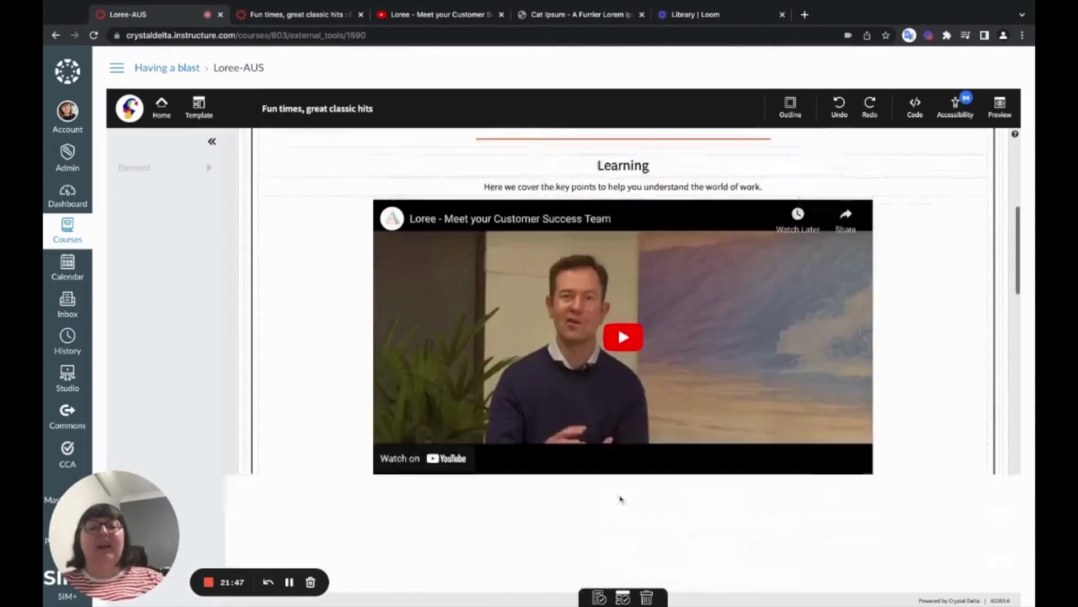